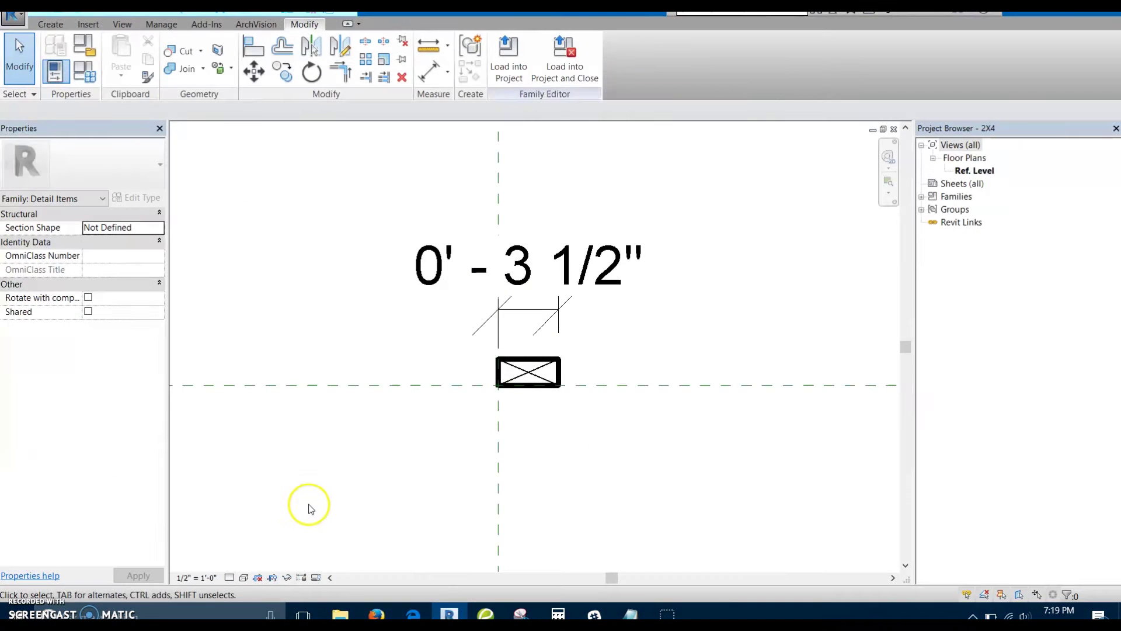
# - Move the width dimension farther above the lumber rectangle
pyautogui.moveTo(440, 476); pyautogui.dragTo(420, 462, button='middle')
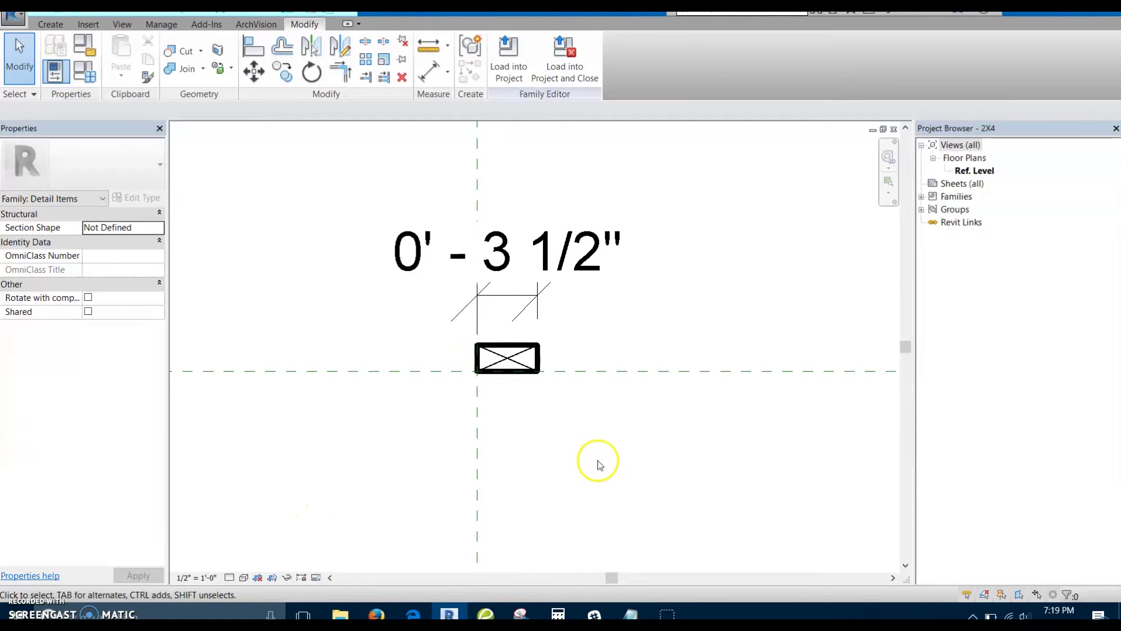
pyautogui.moveTo(615, 487); pyautogui.dragTo(631, 498, button='middle')
pyautogui.scroll(2, 626, 459)
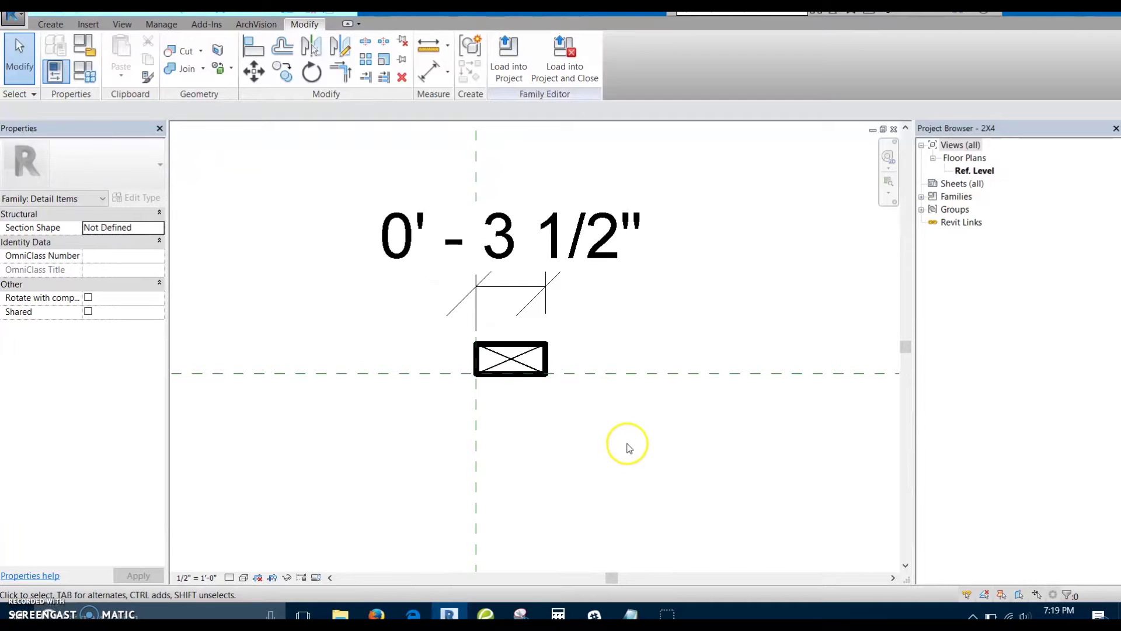
pyautogui.moveTo(635, 415); pyautogui.dragTo(646, 436, button='middle')
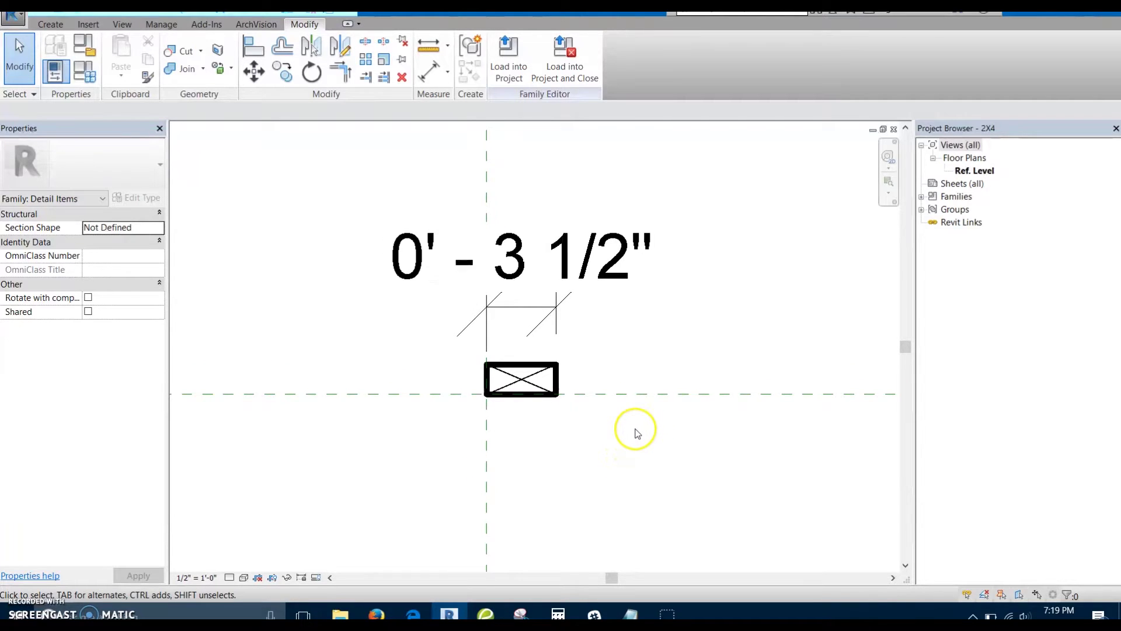
pyautogui.scroll(1, 635, 429)
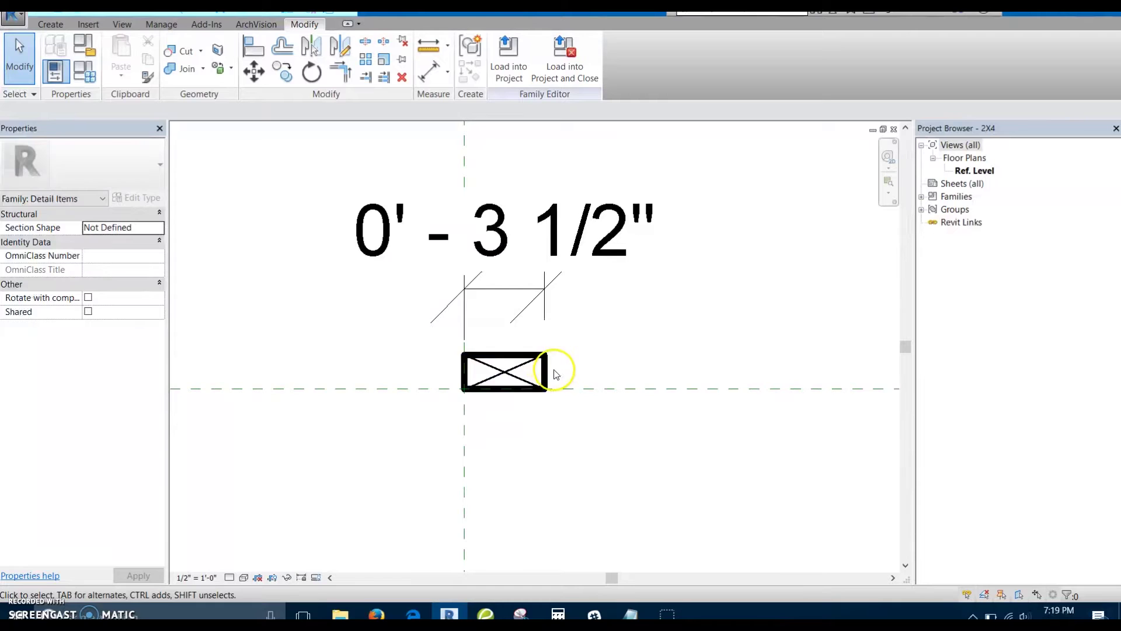
pyautogui.moveTo(543, 378); pyautogui.dragTo(588, 443, button='middle')
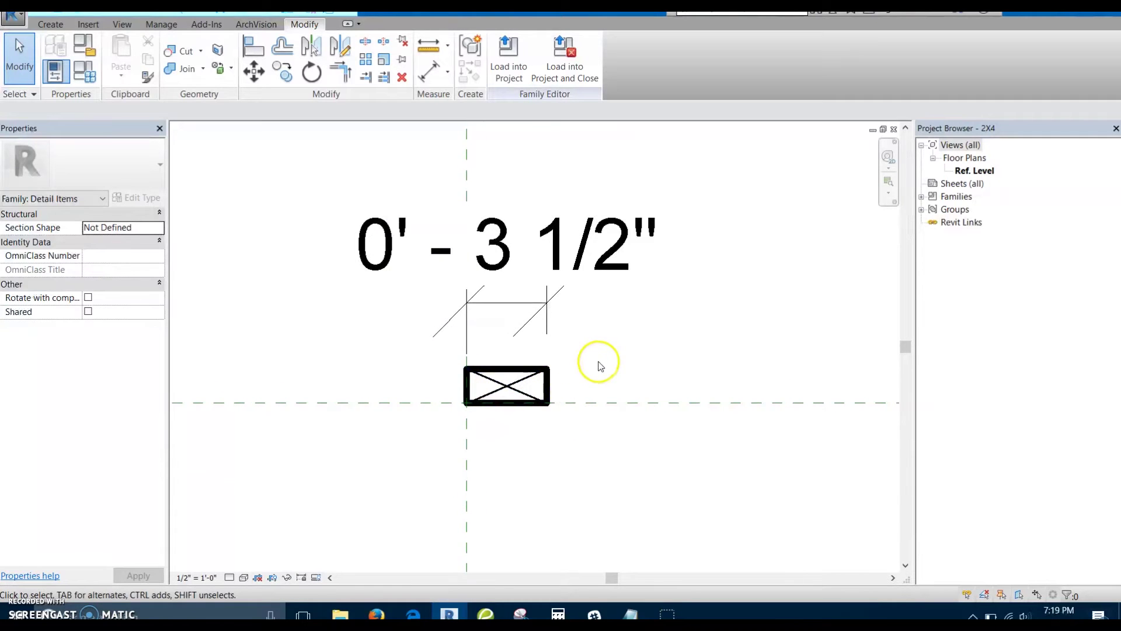
pyautogui.scroll(-1, 598, 368)
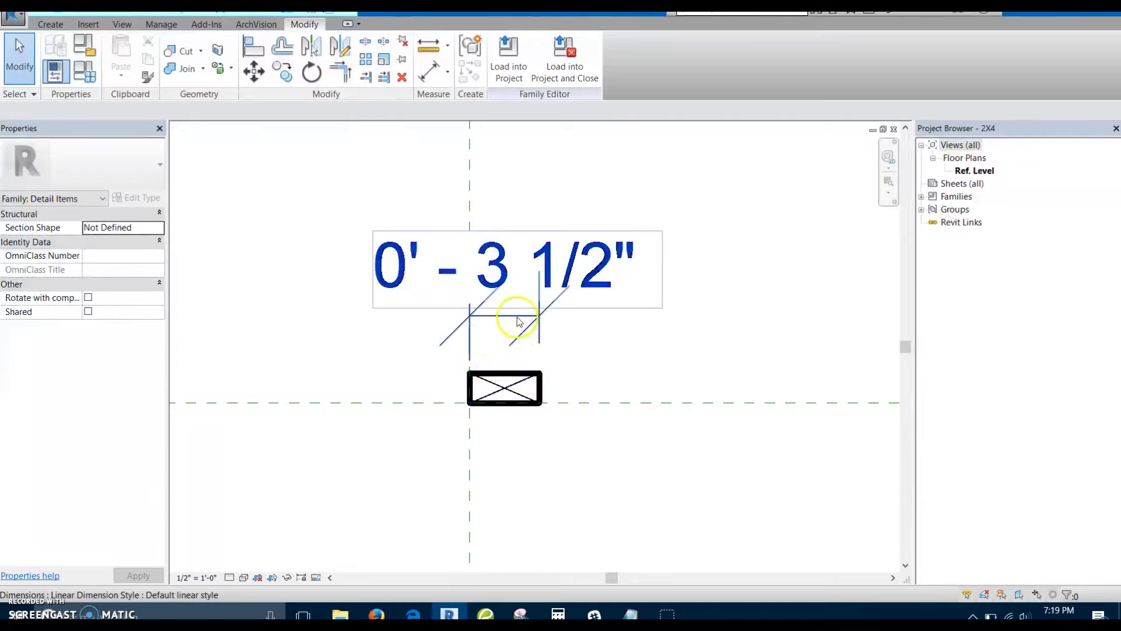
pyautogui.moveTo(517, 320); pyautogui.dragTo(513, 258)
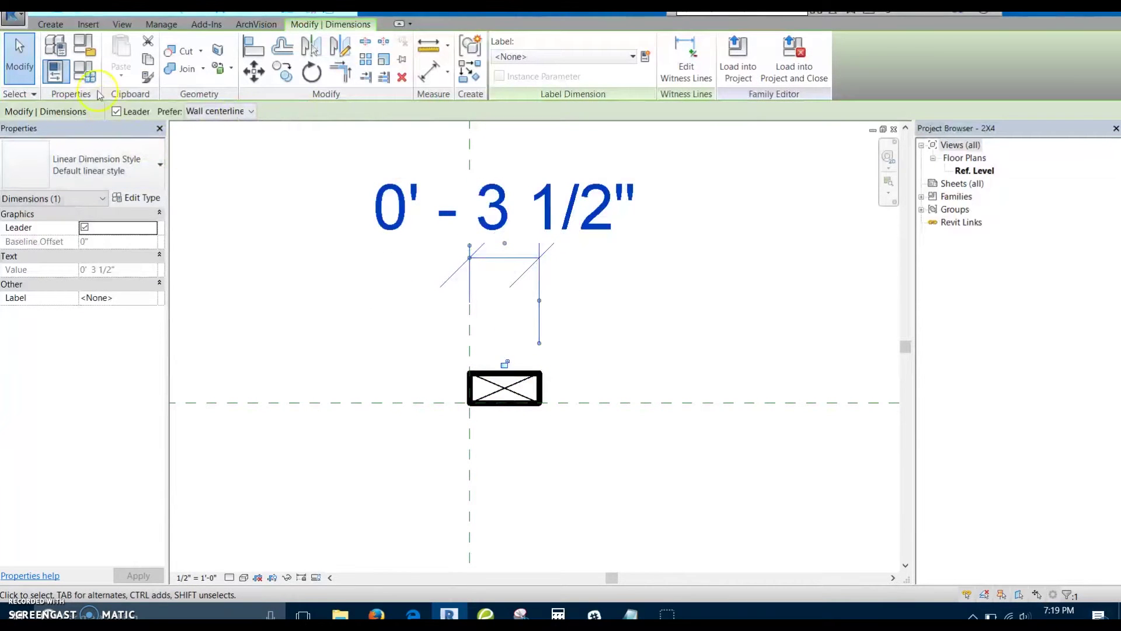
# - Add a new family type named 2x8
pyautogui.click(85, 71)
pyautogui.click(796, 82)
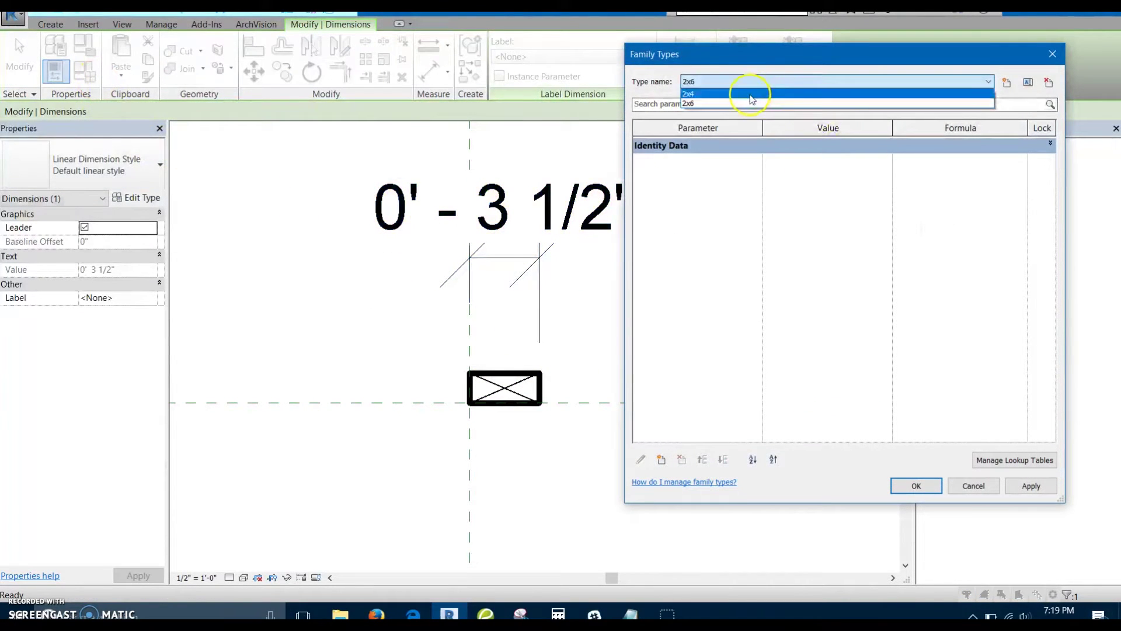
pyautogui.click(1006, 83)
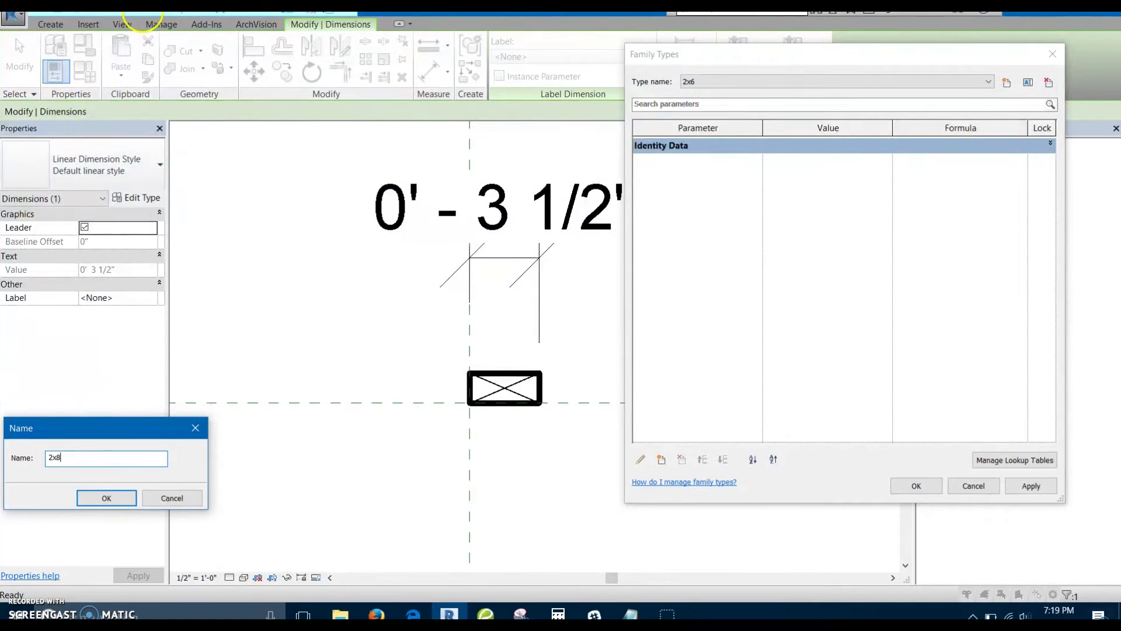
pyautogui.click(119, 502)
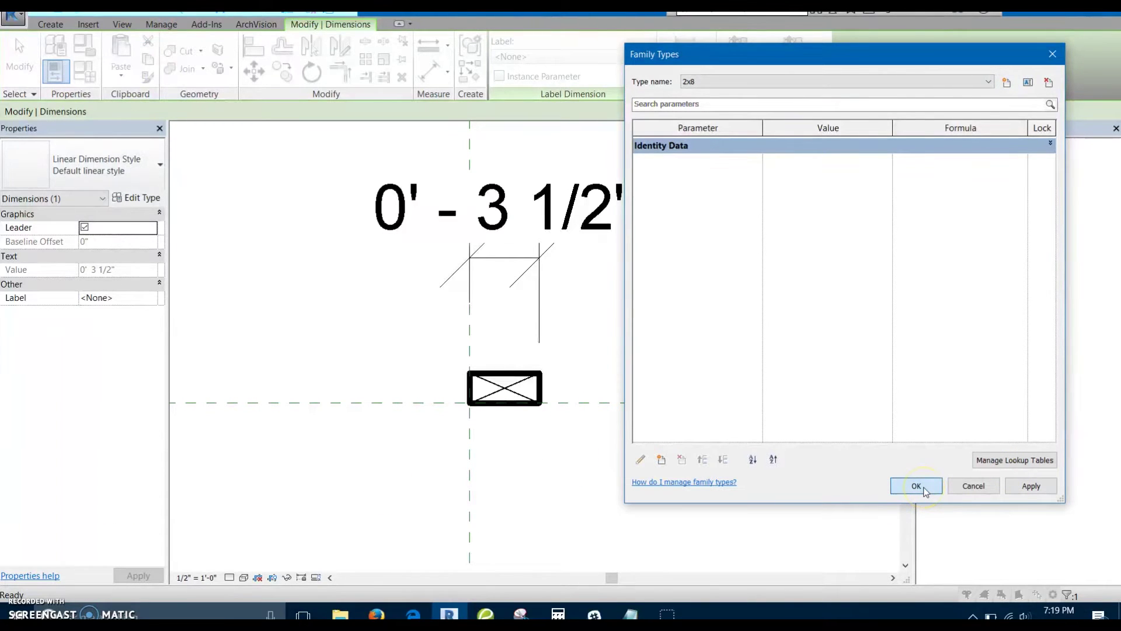
# - Rename the 2x4 family type to 2x4 SECTION
pyautogui.click(988, 82)
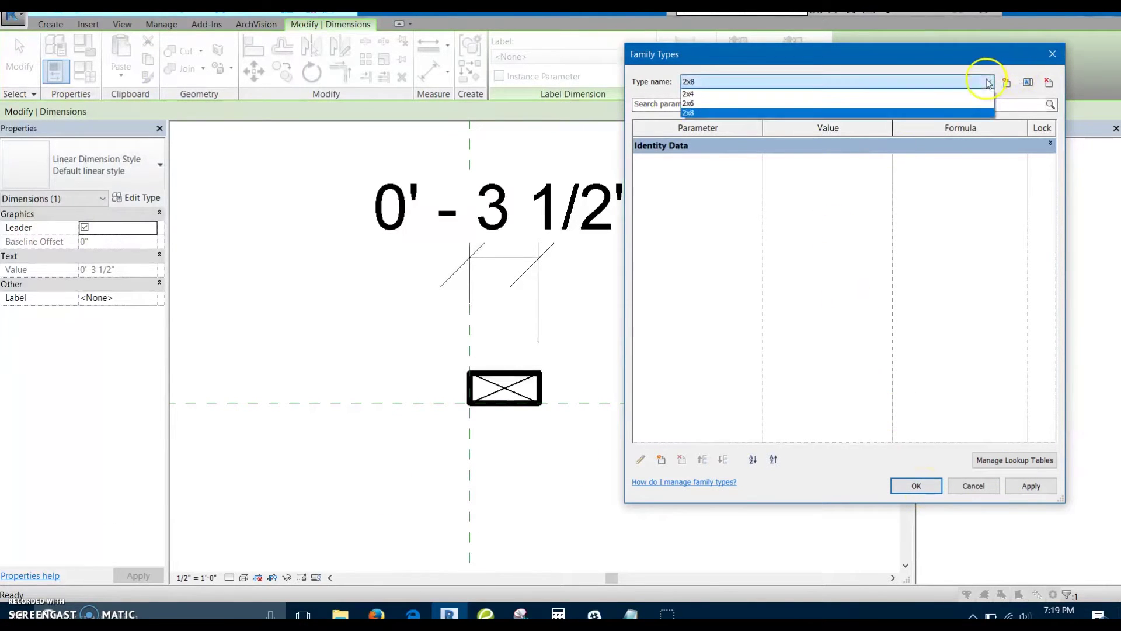
pyautogui.click(946, 94)
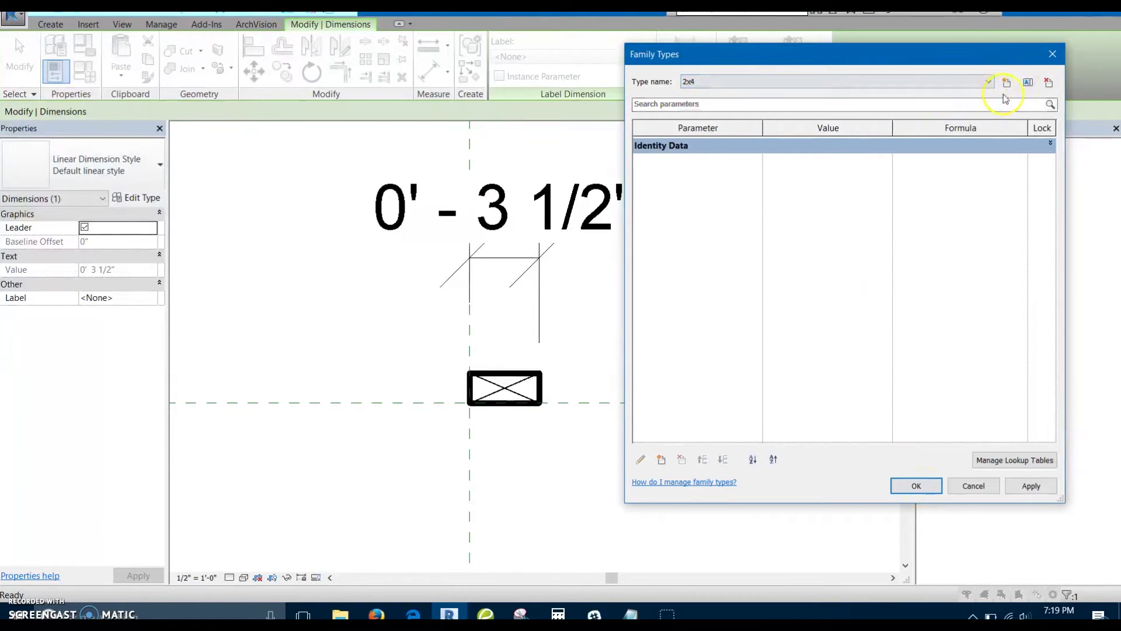
pyautogui.click(1029, 83)
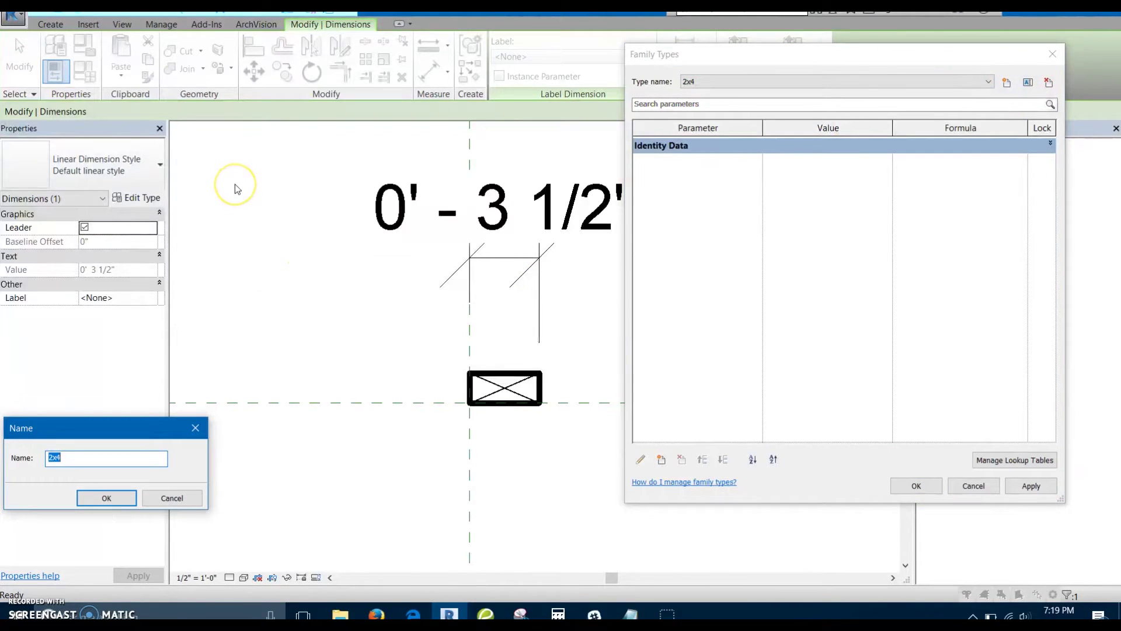
pyautogui.press('End')
pyautogui.write('SE')
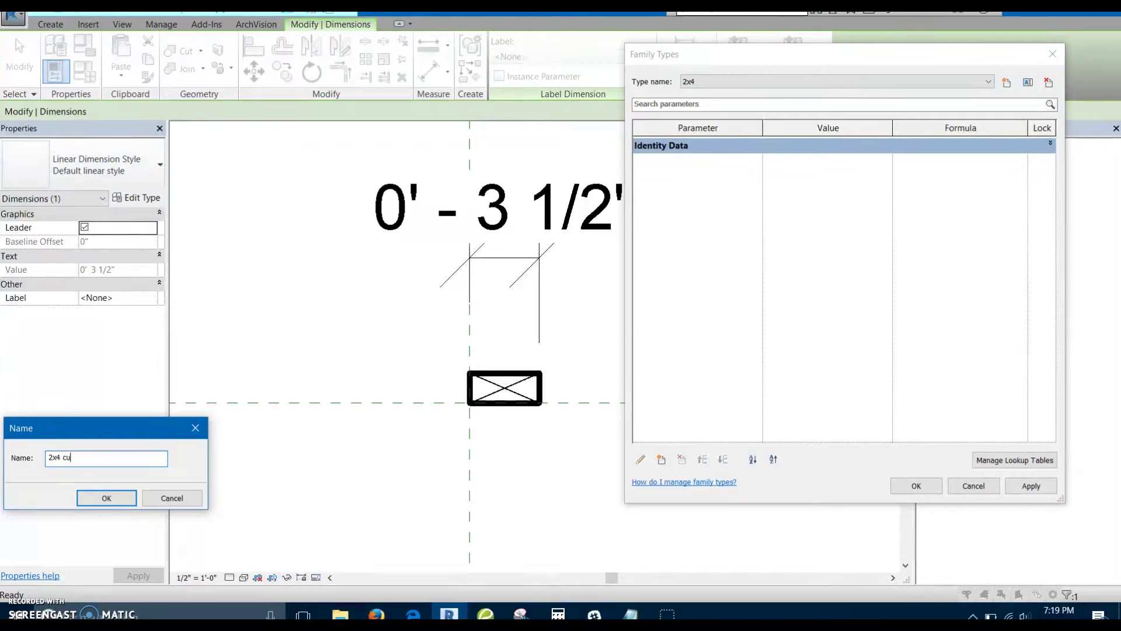
pyautogui.press('Return')
# - Rename the 2x6 family type to 2x6 SECTION
pyautogui.click(988, 81)
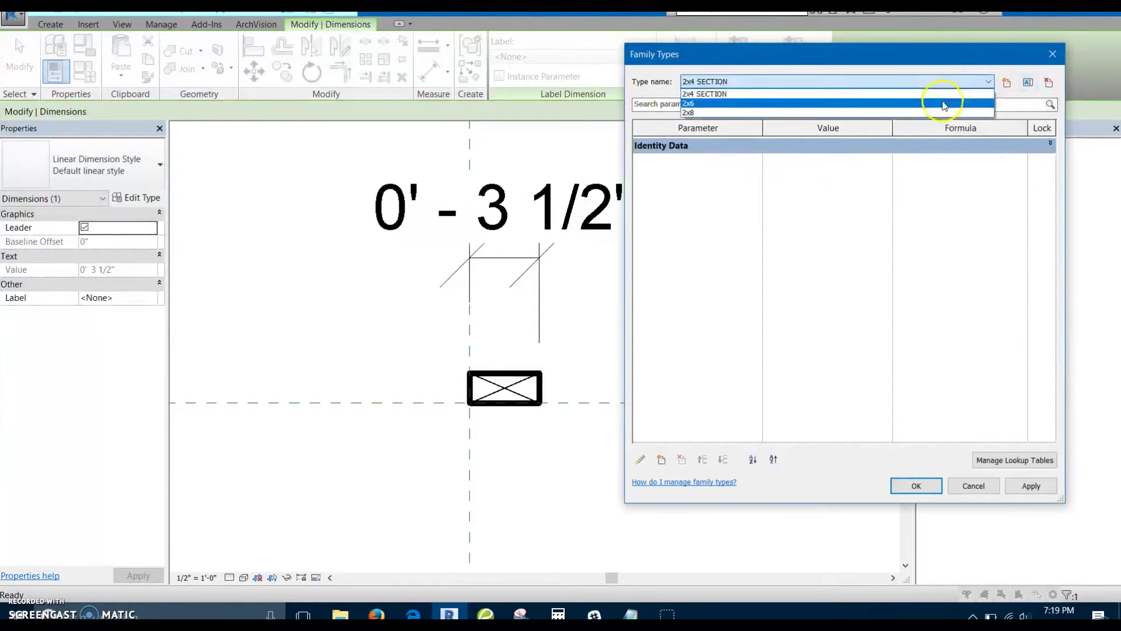
pyautogui.click(947, 104)
pyautogui.click(1029, 82)
pyautogui.press('Return')
# - Rename the 2x8 family type to 2x8 SECTION
pyautogui.click(988, 81)
pyautogui.click(823, 114)
pyautogui.click(1029, 82)
pyautogui.click(126, 458)
pyautogui.write('SECTION')
pyautogui.press('Return')
# - Make 2x4 SECTION the current family type and accept the type changes
pyautogui.click(896, 81)
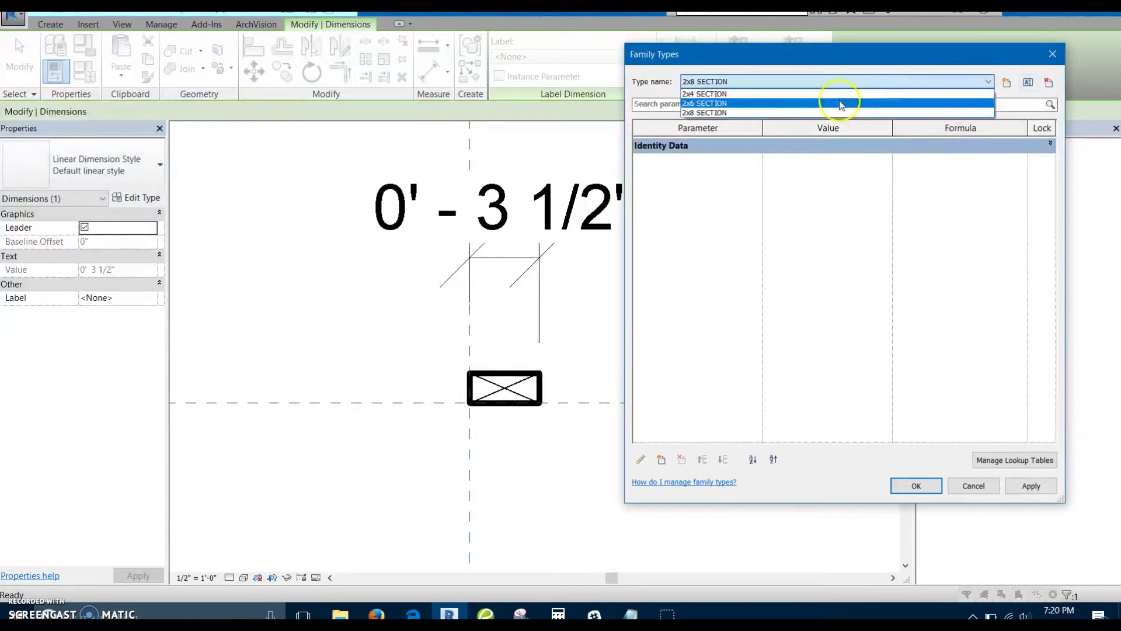
pyautogui.click(798, 94)
pyautogui.click(924, 485)
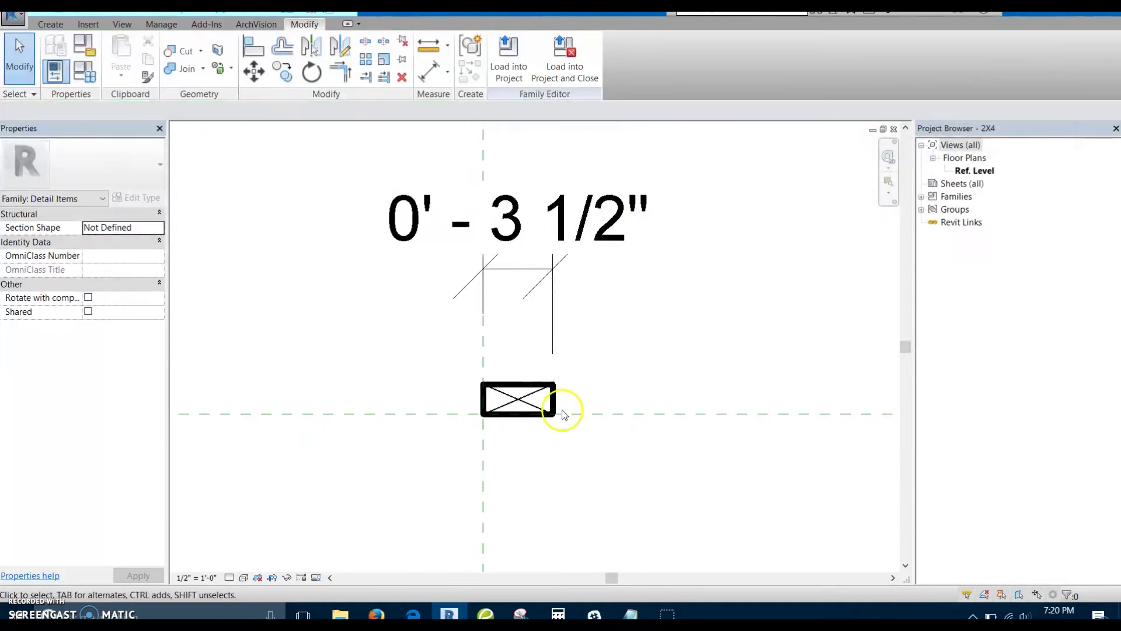
# - Draw a vertical reference plane along the lumber rectangle's right edge, extending below the horizontal reference plane
pyautogui.click(523, 408)
pyautogui.click(603, 361)
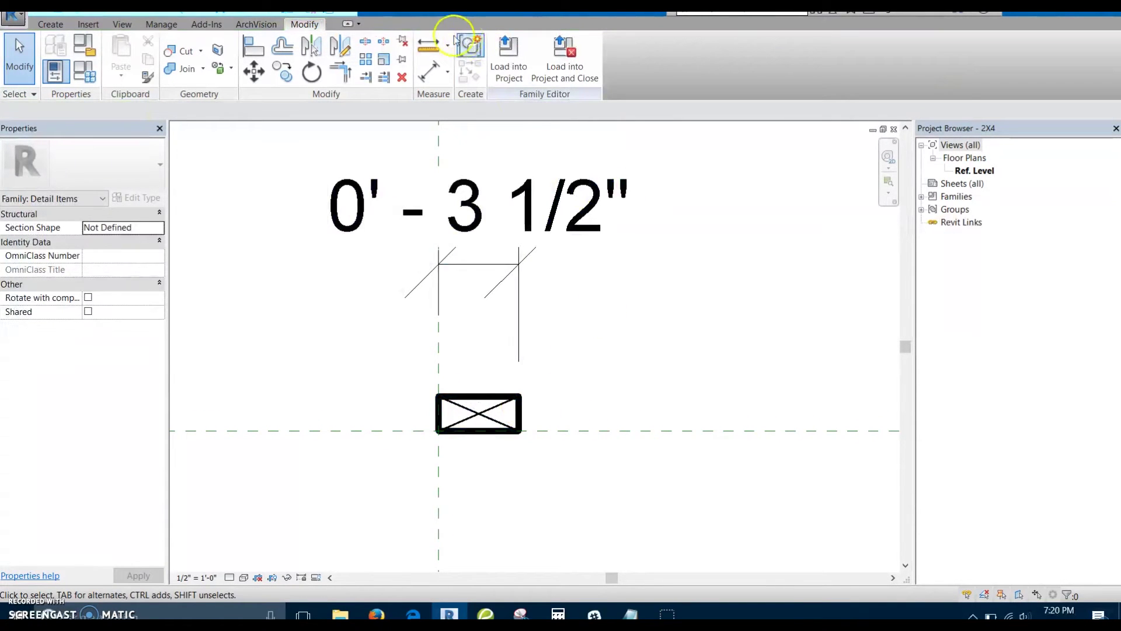
pyautogui.click(50, 24)
pyautogui.click(713, 55)
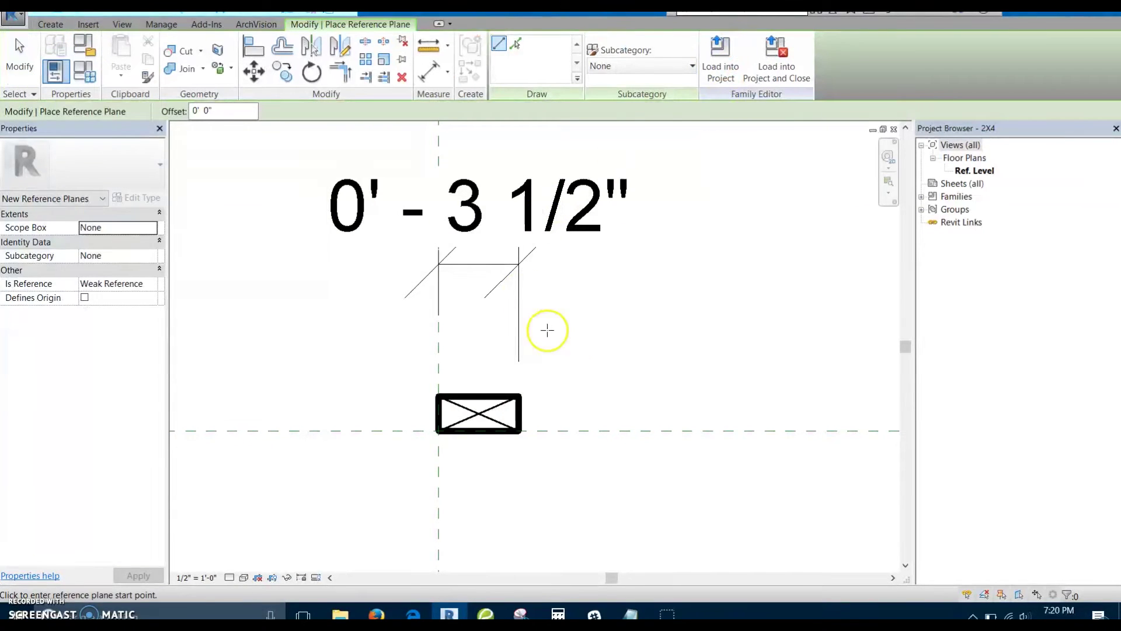
pyautogui.click(518, 395)
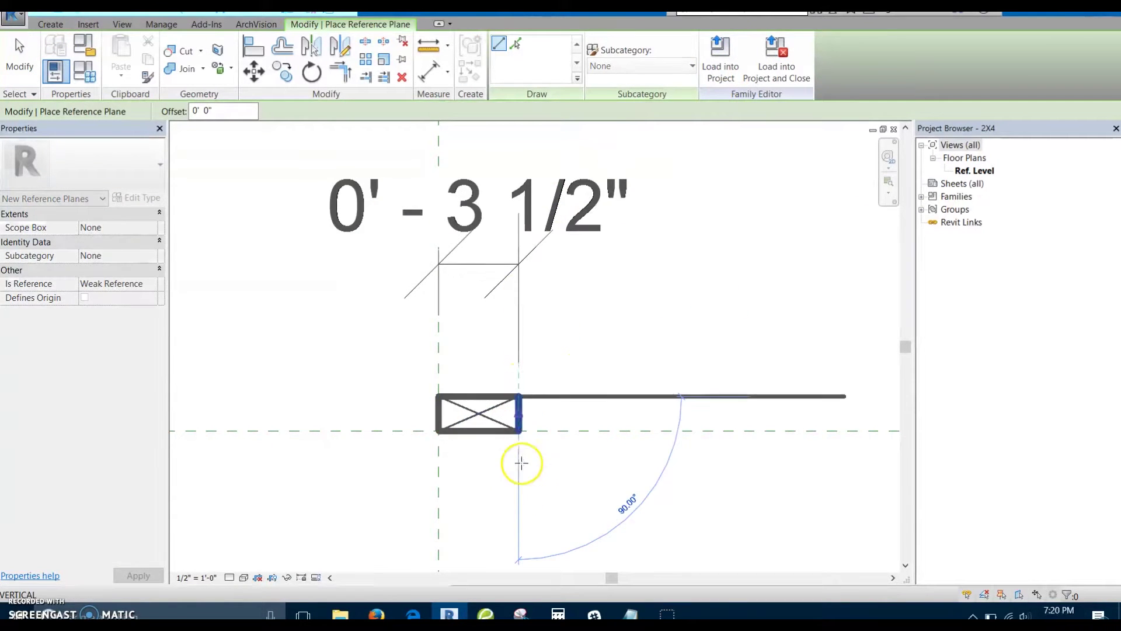
pyautogui.click(520, 526)
# - Reattach the width dimension's witness lines to the two vertical reference planes at the rectangle's sides
pyautogui.press('Escape')
pyautogui.click(520, 493)
pyautogui.moveTo(518, 394); pyautogui.dragTo(518, 363)
pyautogui.click(531, 315)
pyautogui.click(514, 292)
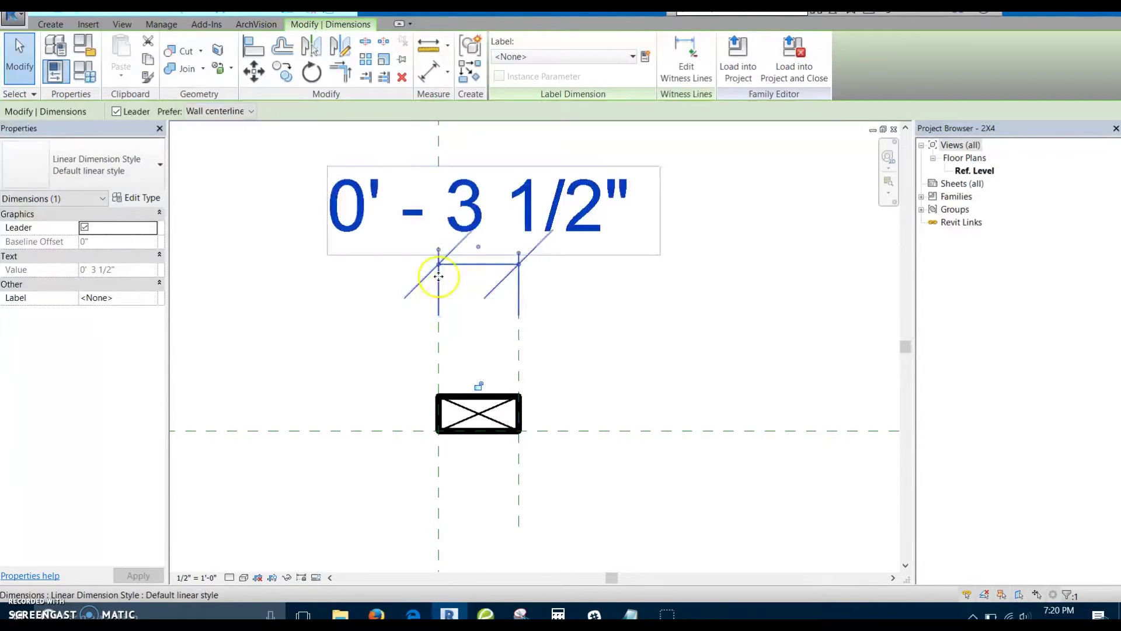
pyautogui.moveTo(436, 258); pyautogui.dragTo(441, 336)
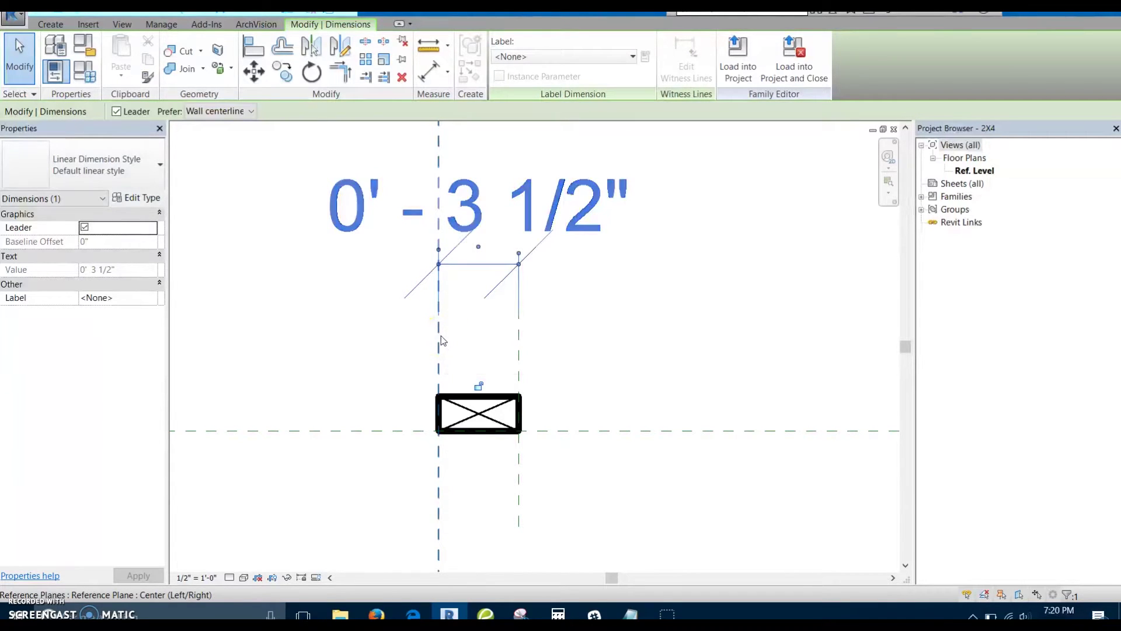
pyautogui.click(441, 341)
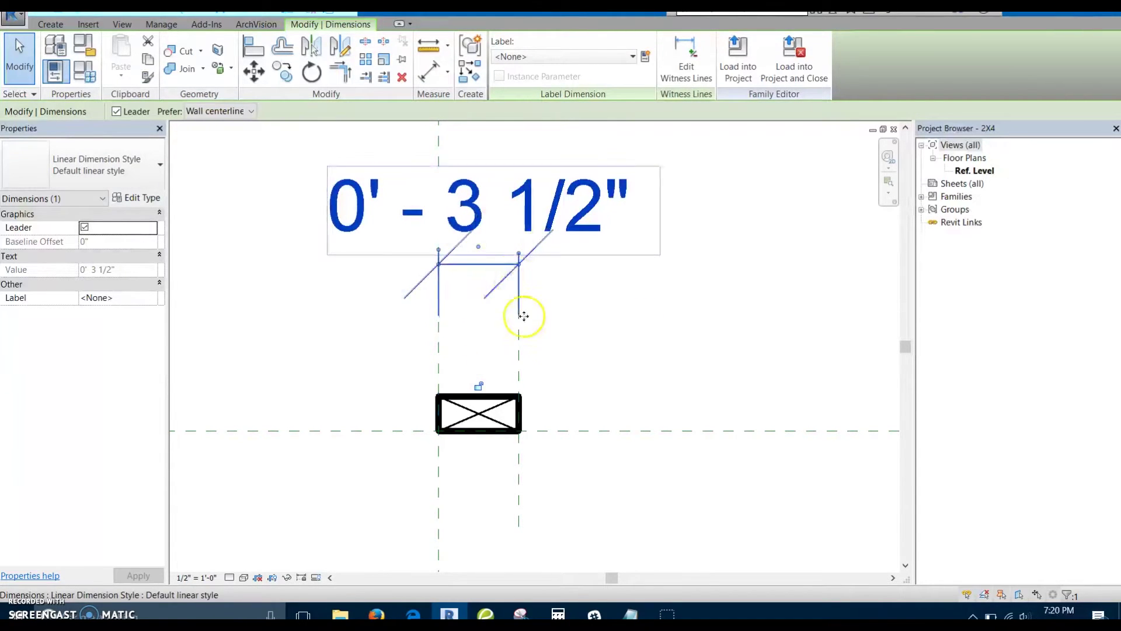
# - Edit the masking region's boundary and lock its right edge line to the new vertical reference plane
pyautogui.scroll(2, 605, 335)
pyautogui.click(485, 348)
pyautogui.moveTo(619, 352); pyautogui.dragTo(647, 349, button='middle')
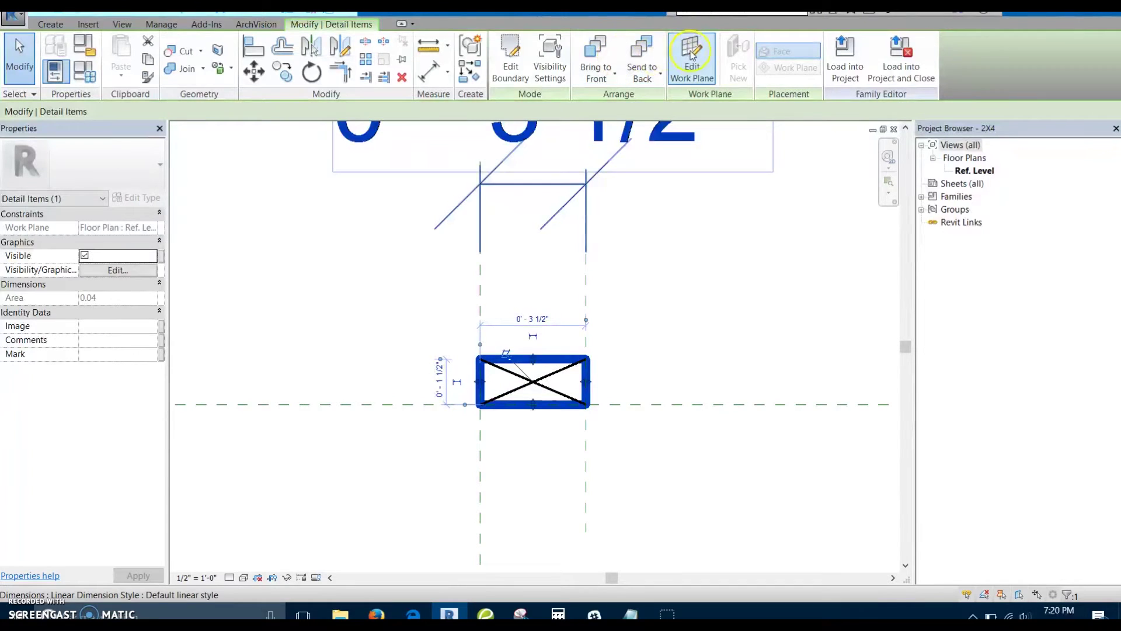
pyautogui.click(511, 61)
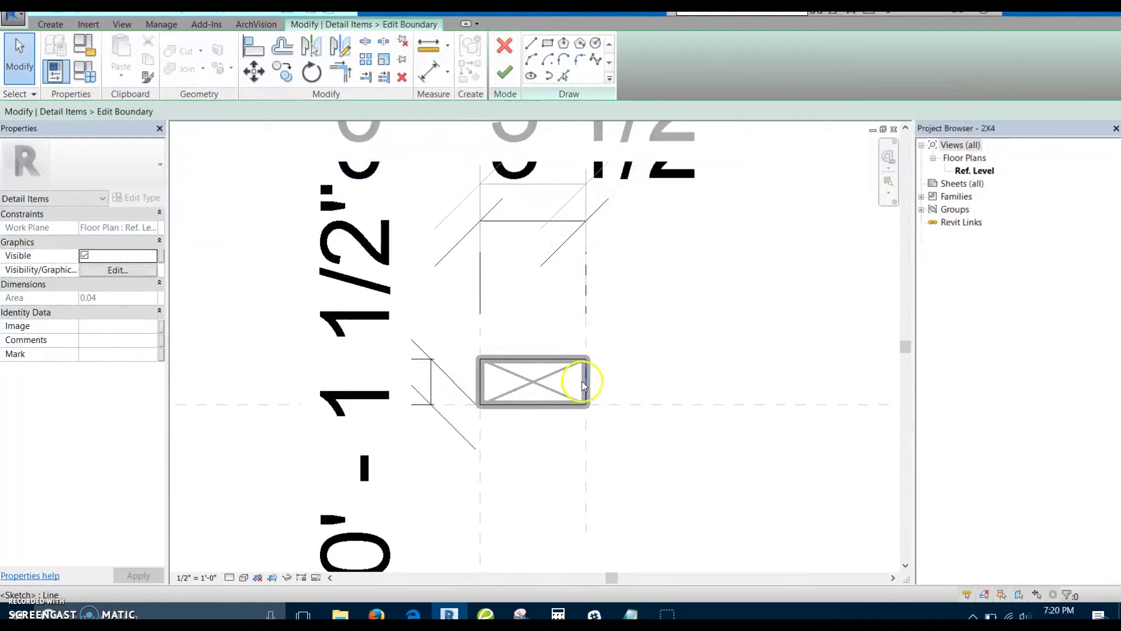
pyautogui.scroll(2, 584, 388)
pyautogui.moveTo(593, 376)
pyautogui.mouseDown()
pyautogui.moveTo(535, 379)
pyautogui.moveTo(593, 379)
pyautogui.mouseUp()
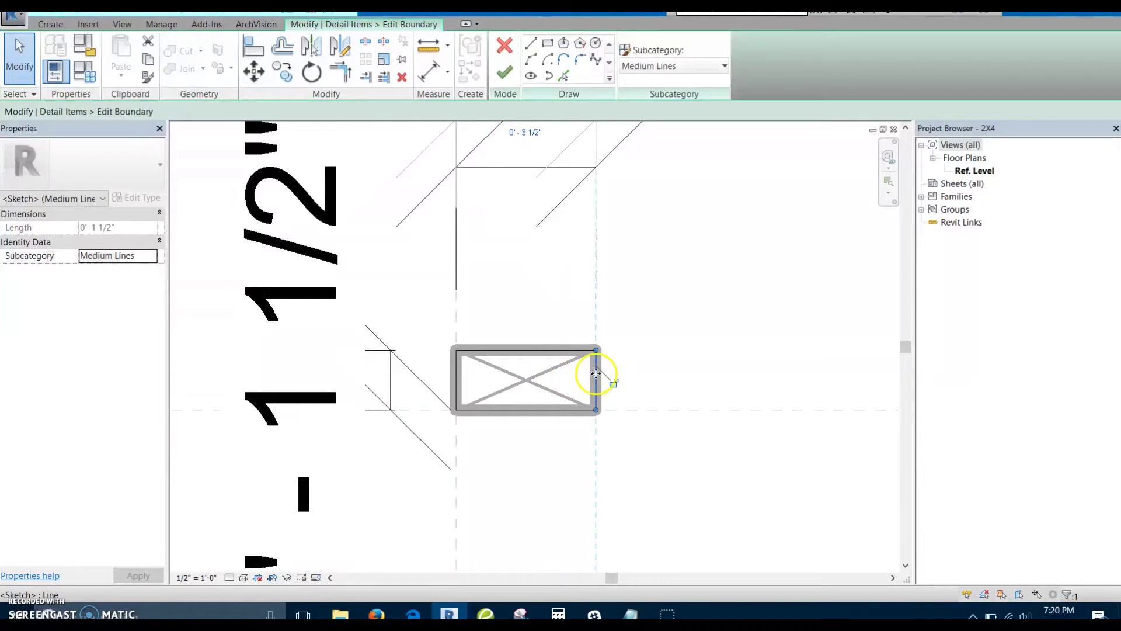
pyautogui.moveTo(593, 379)
pyautogui.mouseDown()
pyautogui.moveTo(526, 375)
pyautogui.moveTo(593, 377)
pyautogui.mouseUp()
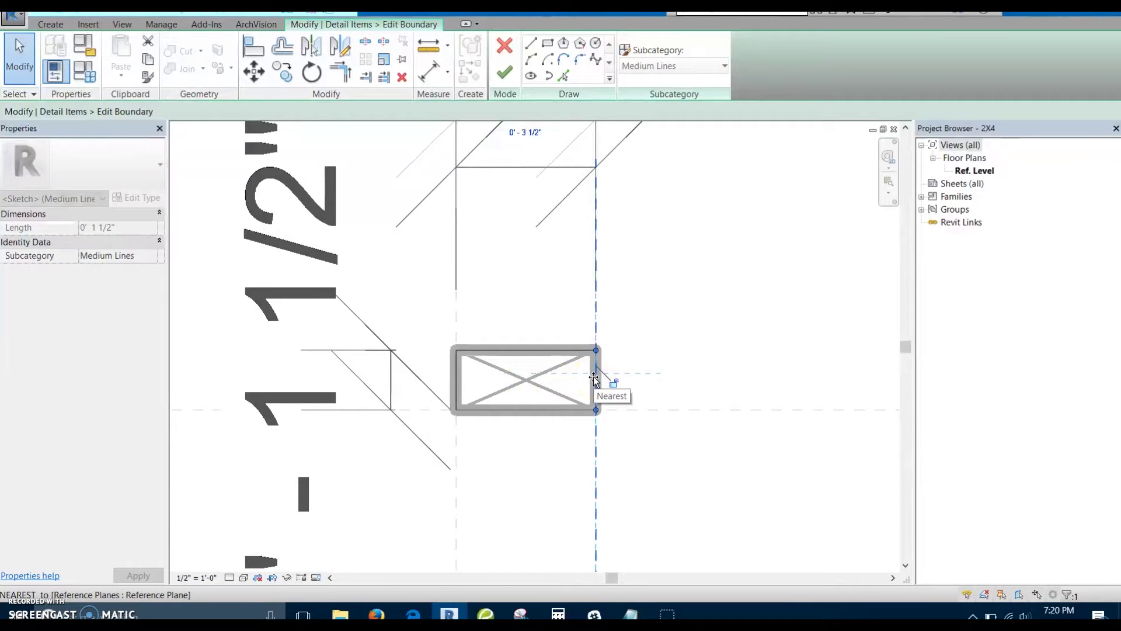
pyautogui.click(642, 431)
pyautogui.moveTo(587, 383)
pyautogui.mouseDown()
pyautogui.moveTo(530, 375)
pyautogui.moveTo(594, 380)
pyautogui.mouseUp()
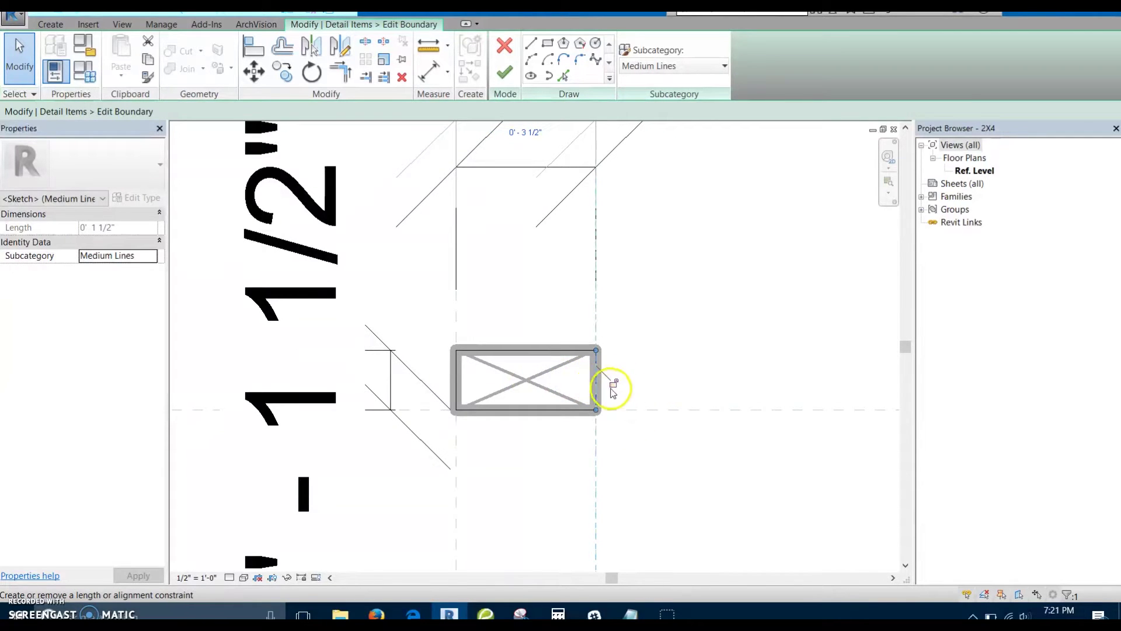
pyautogui.click(614, 384)
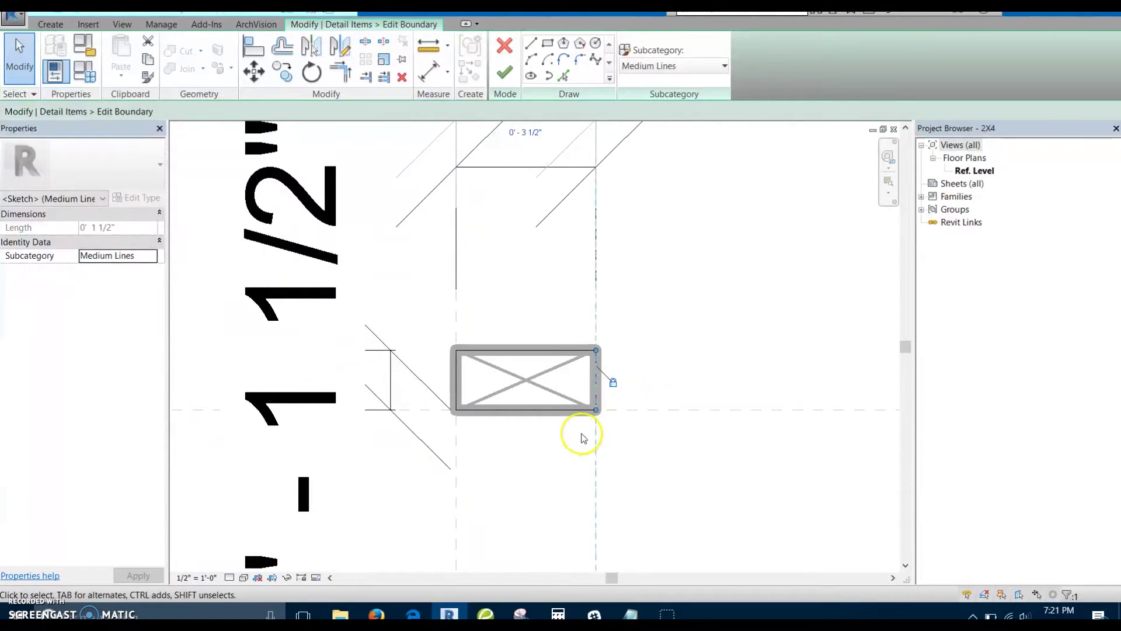
# - Lock the boundary's left edge line to the Center (Left/Right) reference plane and finish the boundary edit
pyautogui.moveTo(486, 382); pyautogui.dragTo(456, 381)
pyautogui.click(438, 331)
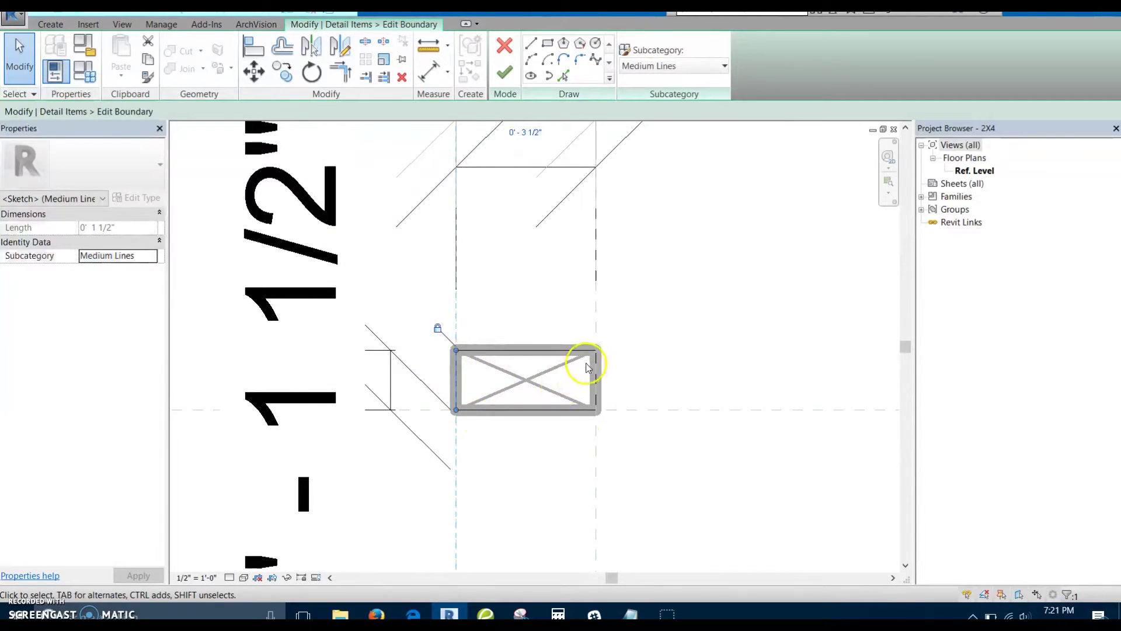
pyautogui.scroll(-1, 588, 367)
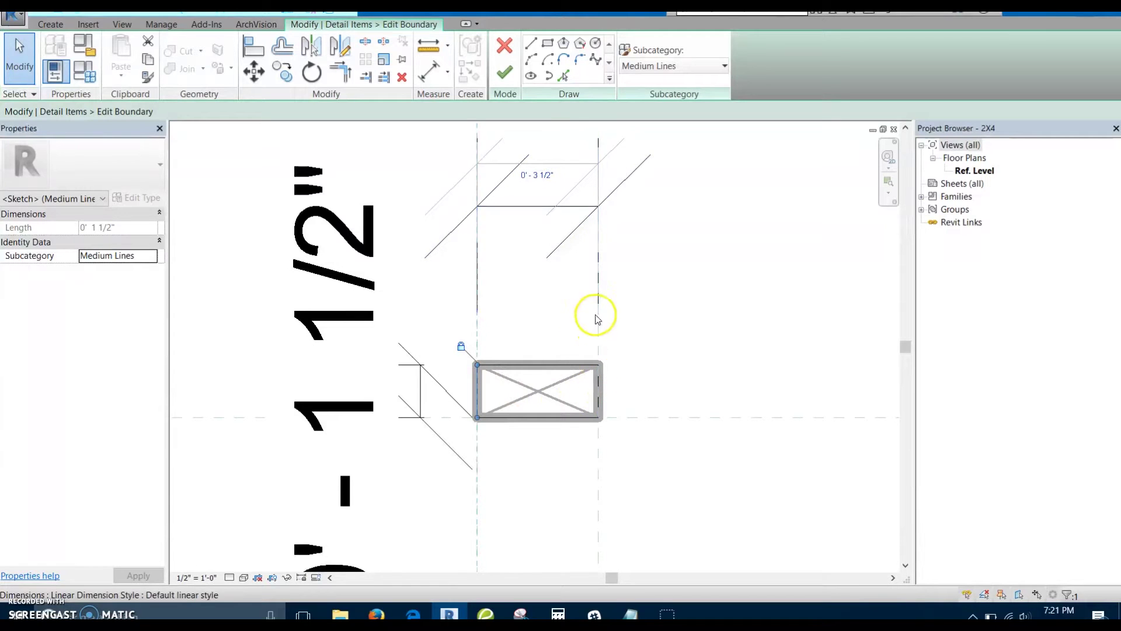
pyautogui.click(504, 74)
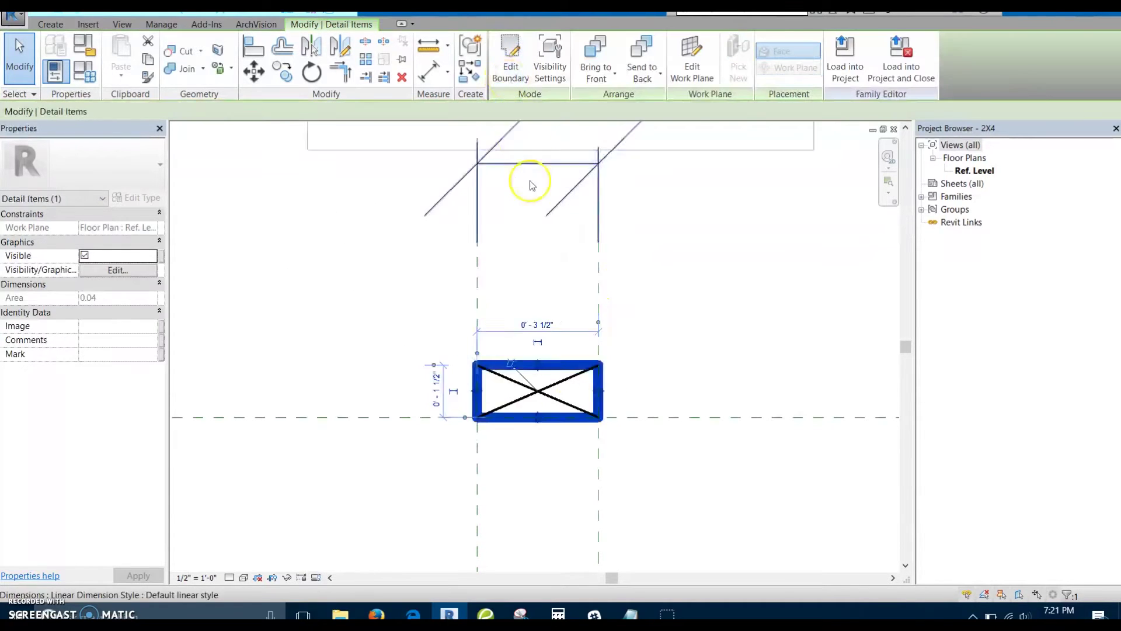
# - Snap the right ends of both diagonal lines onto the corners at the rectangle's right reference plane
pyautogui.scroll(4, 555, 377)
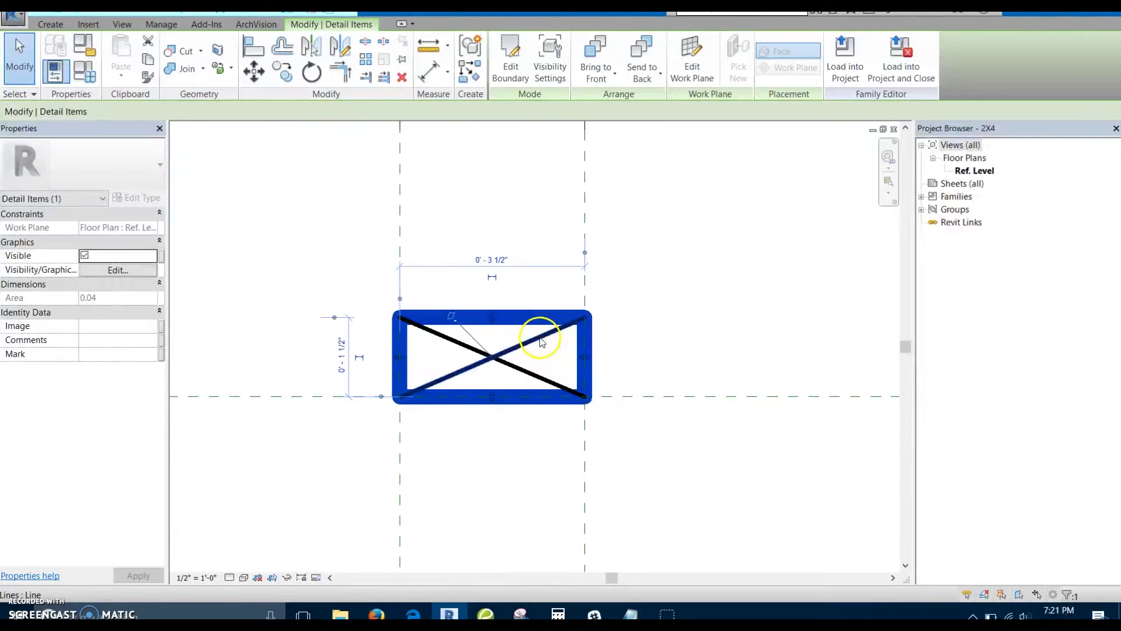
pyautogui.click(551, 334)
pyautogui.moveTo(585, 319)
pyautogui.mouseDown()
pyautogui.moveTo(556, 318)
pyautogui.moveTo(584, 319)
pyautogui.mouseUp()
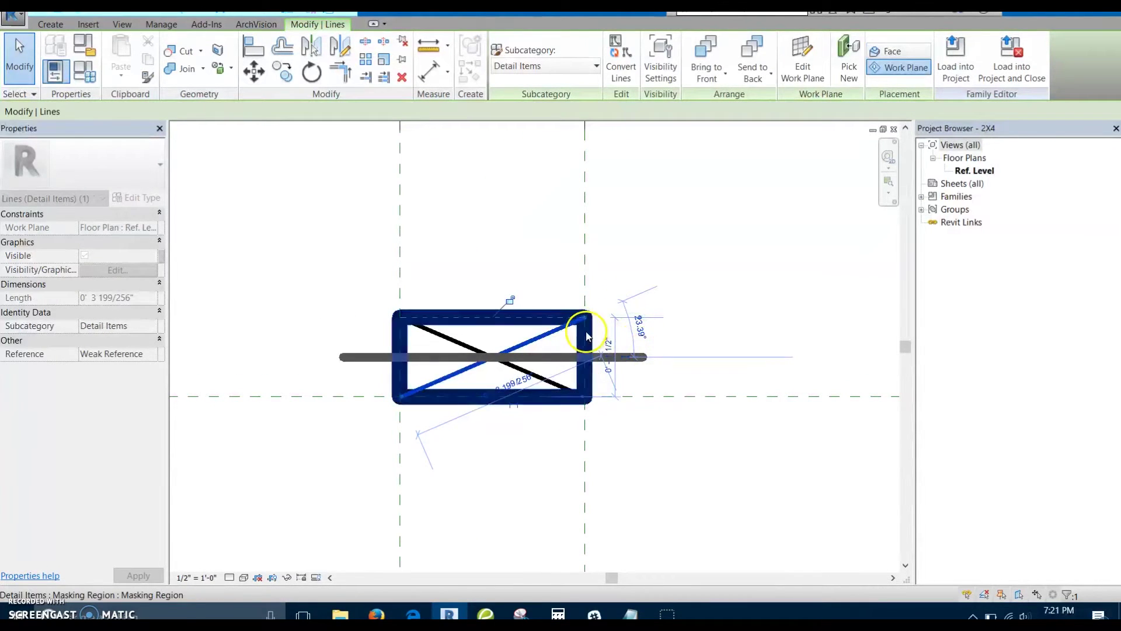
pyautogui.scroll(2, 581, 321)
pyautogui.moveTo(498, 257); pyautogui.dragTo(482, 223, button='middle')
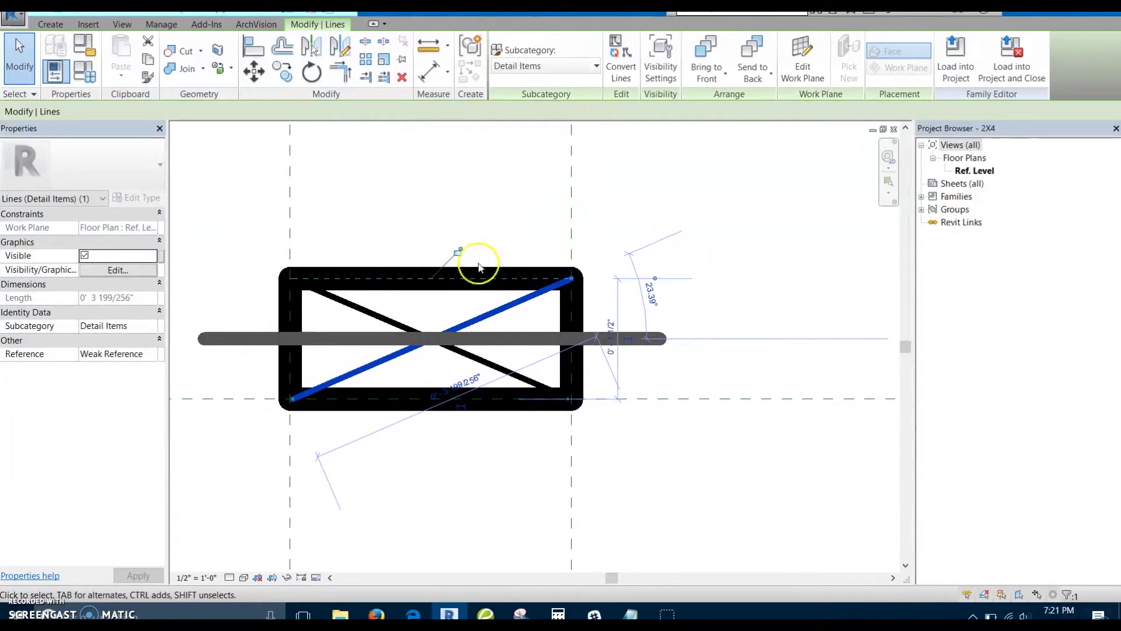
pyautogui.moveTo(509, 359); pyautogui.dragTo(513, 300, button='middle')
pyautogui.click(513, 313)
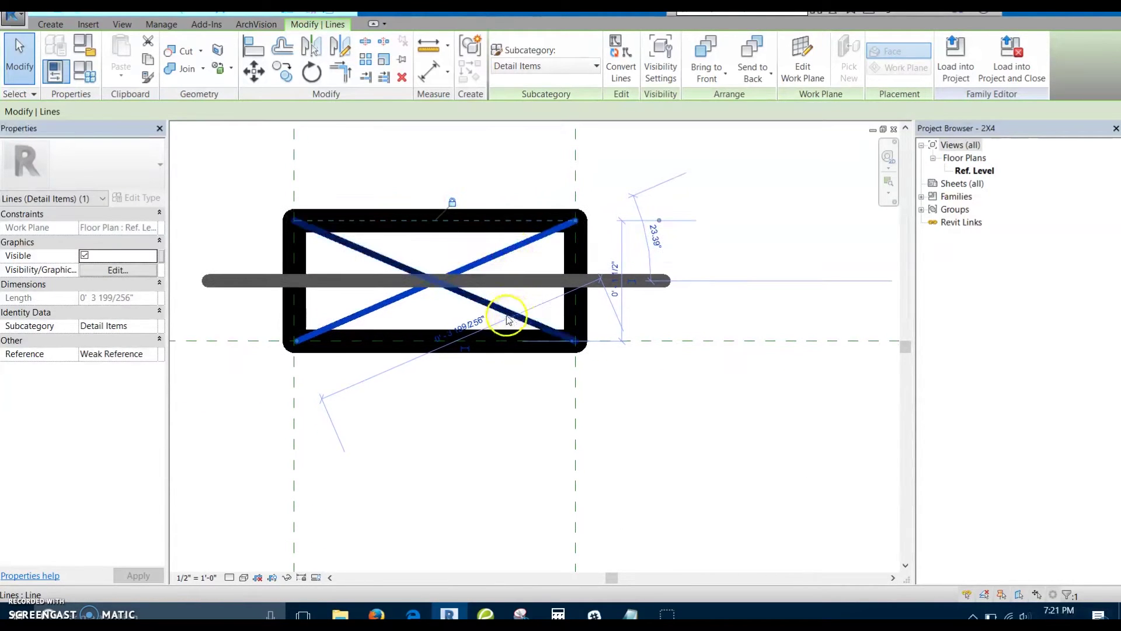
pyautogui.moveTo(575, 340)
pyautogui.mouseDown()
pyautogui.moveTo(533, 340)
pyautogui.moveTo(570, 328)
pyautogui.moveTo(575, 340)
pyautogui.mouseUp()
# - Snap the left ends of both diagonals onto the corners at the Center (Left/Right) reference plane and lock the alignment
pyautogui.moveTo(420, 358); pyautogui.dragTo(557, 379, button='middle')
pyautogui.click(458, 321)
pyautogui.moveTo(410, 345)
pyautogui.mouseDown()
pyautogui.moveTo(468, 335)
pyautogui.moveTo(396, 335)
pyautogui.moveTo(409, 340)
pyautogui.mouseUp()
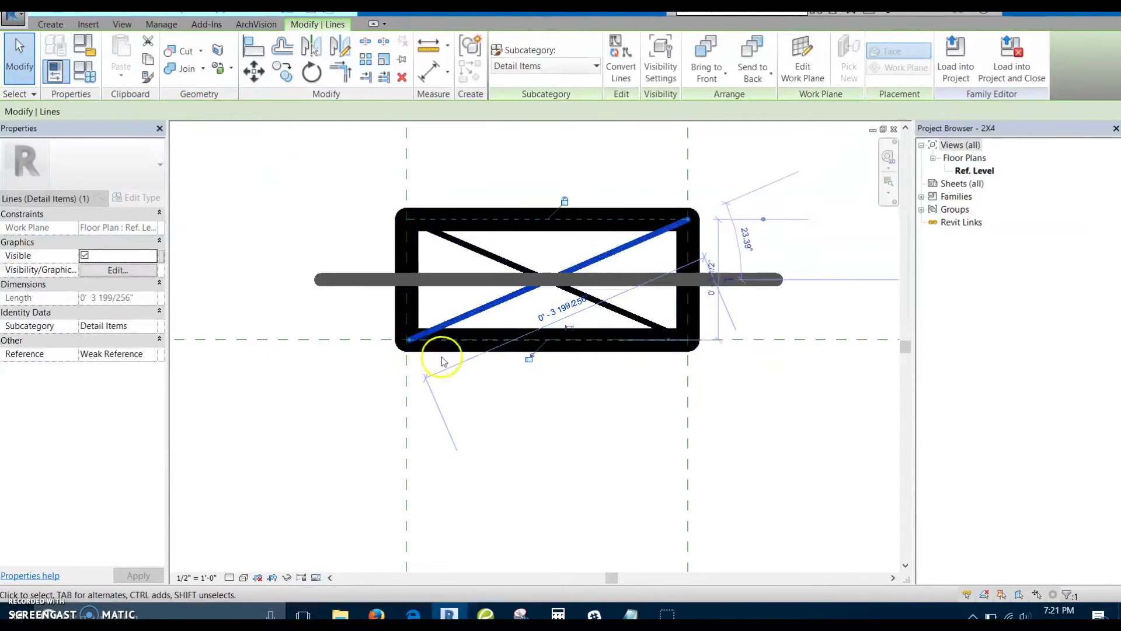
pyautogui.click(483, 254)
pyautogui.moveTo(409, 221)
pyautogui.mouseDown()
pyautogui.moveTo(464, 222)
pyautogui.moveTo(408, 220)
pyautogui.mouseUp()
pyautogui.click(564, 201)
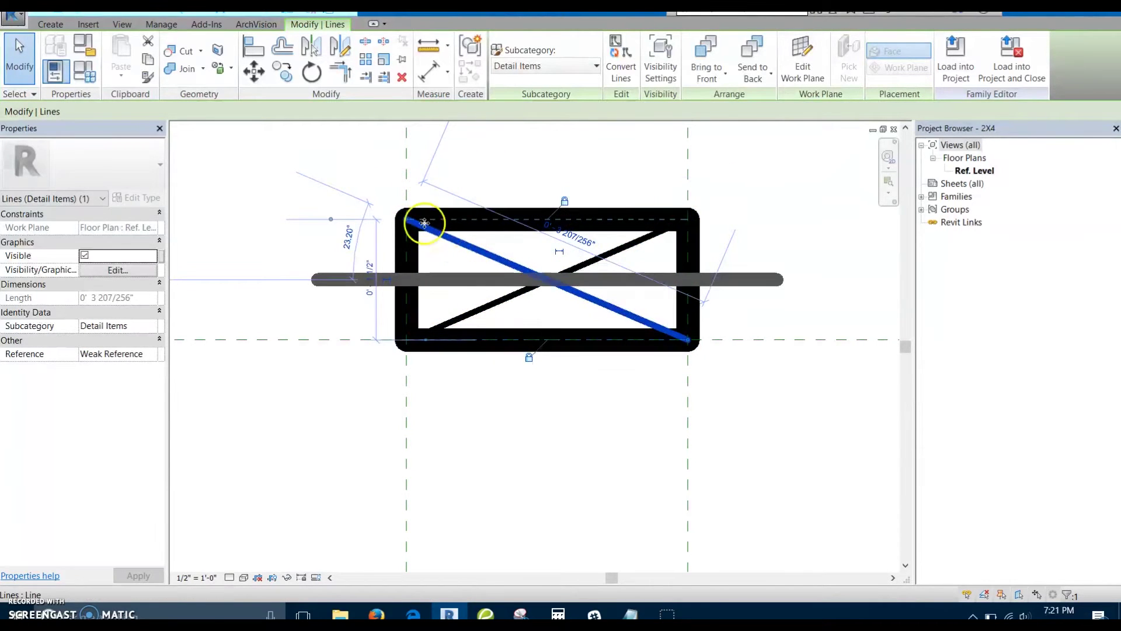
# - Label the horizontal width dimension with a new family type parameter named Size, grouped under Dimensions
pyautogui.scroll(-3, 476, 250)
pyautogui.moveTo(633, 221); pyautogui.dragTo(686, 406, button='middle')
pyautogui.scroll(-2, 653, 318)
pyautogui.click(575, 298)
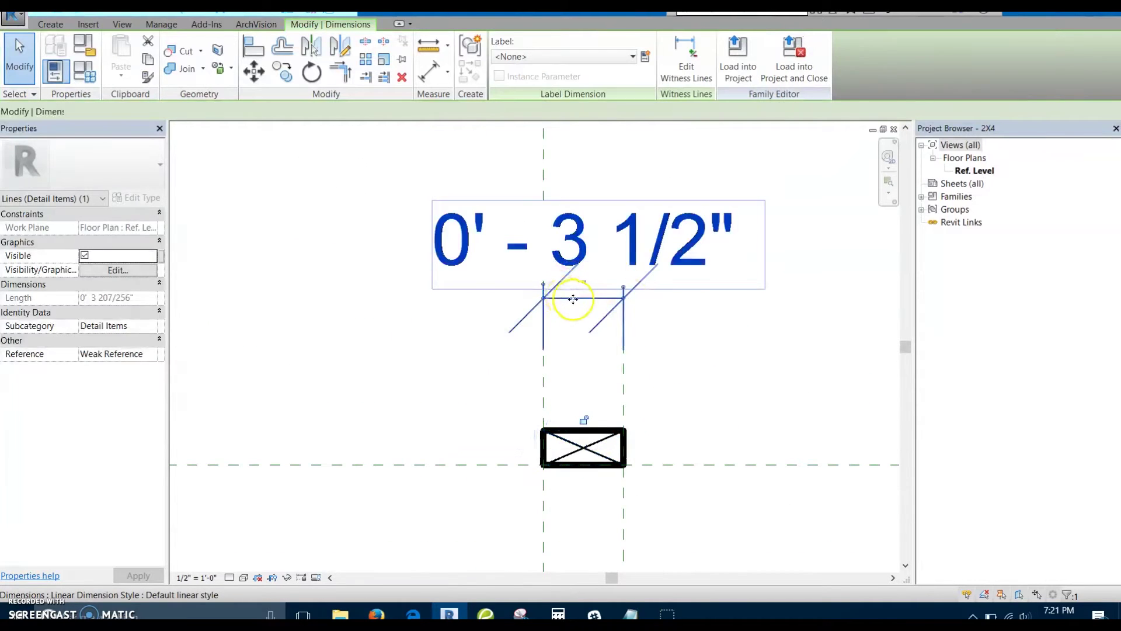
pyautogui.click(646, 59)
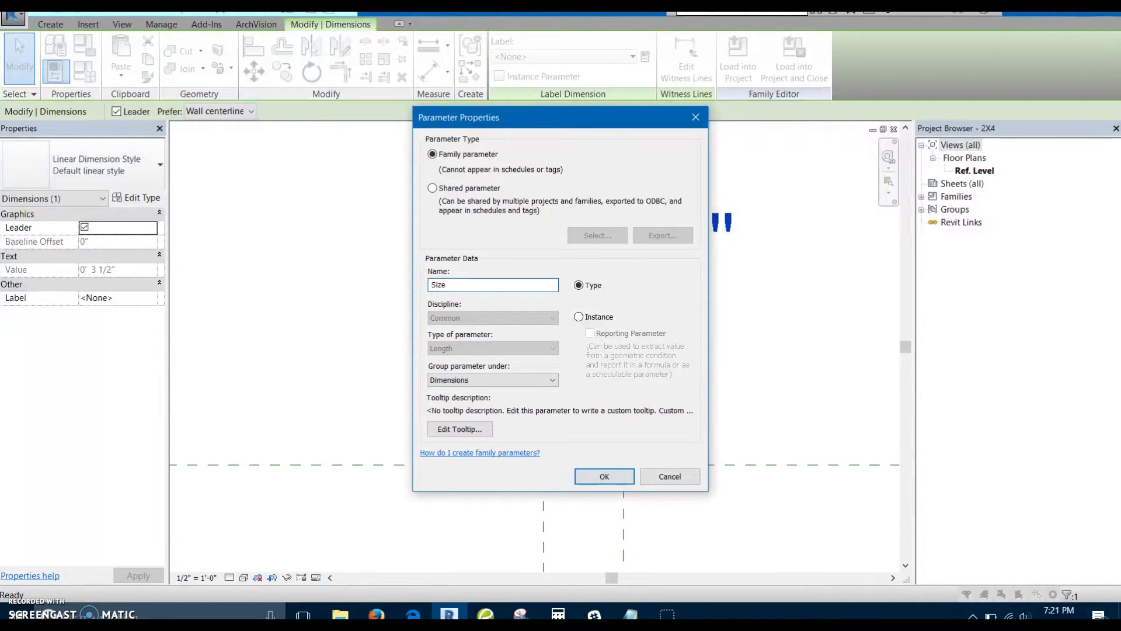
pyautogui.click(596, 320)
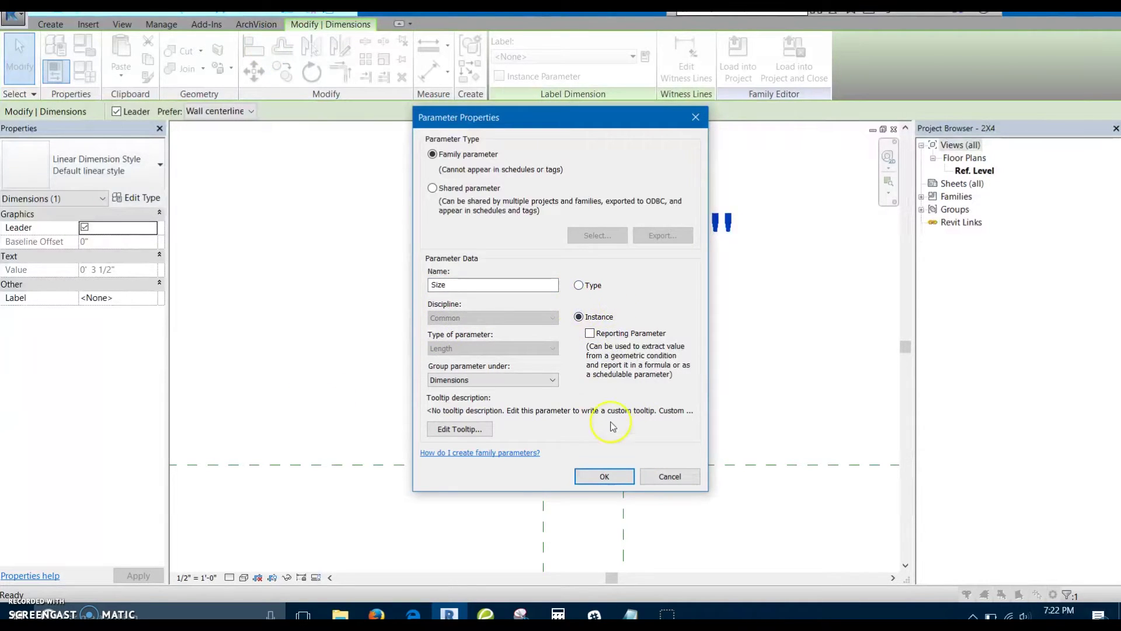
pyautogui.click(594, 288)
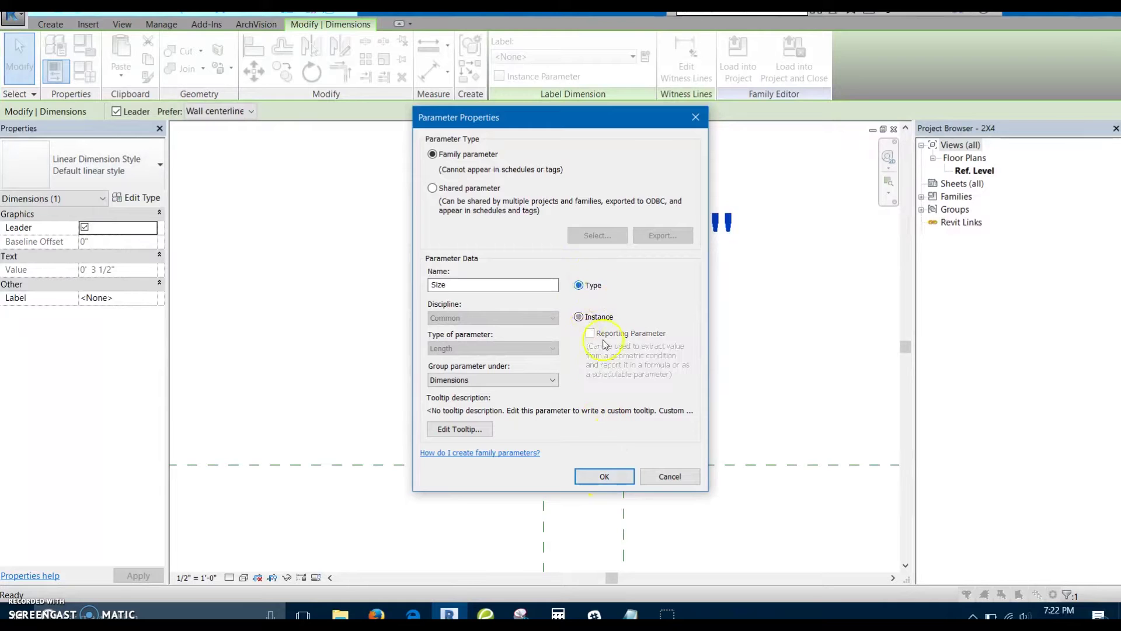
pyautogui.click(607, 477)
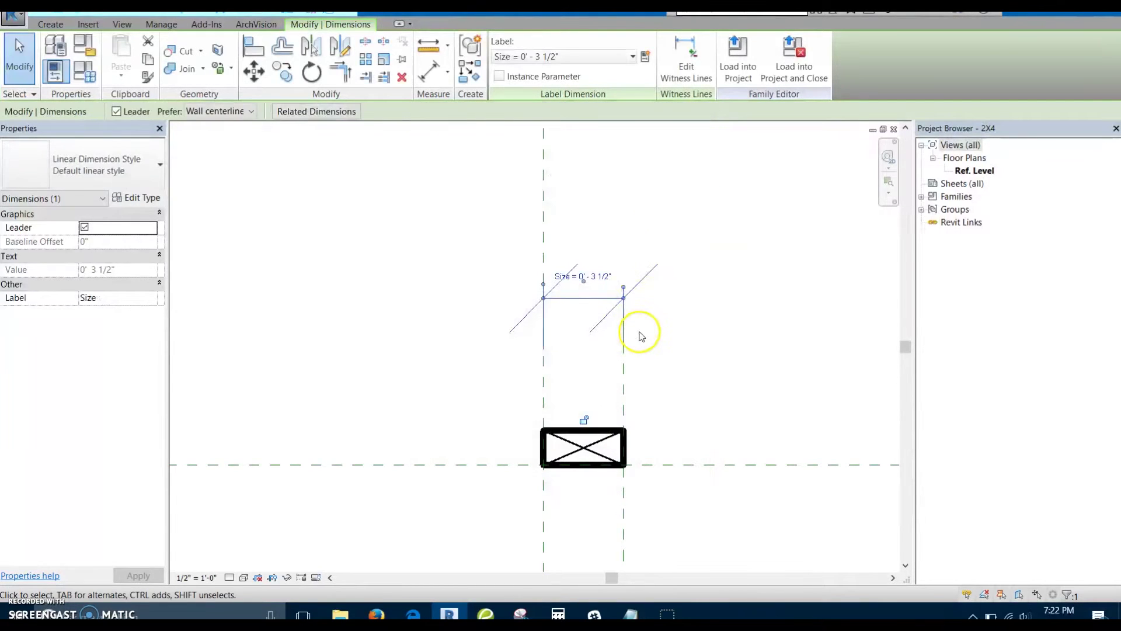
# - Set the Size dimension to 0' 5 1/2" to test the rectangle's width
pyautogui.scroll(3, 607, 356)
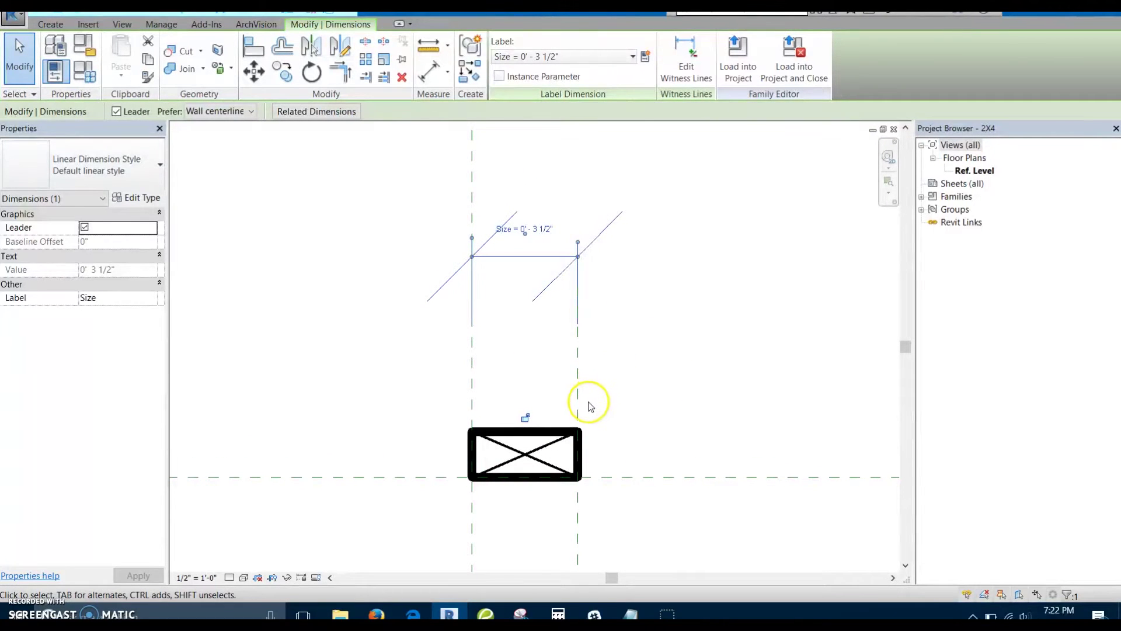
pyautogui.moveTo(639, 383); pyautogui.dragTo(635, 374, button='middle')
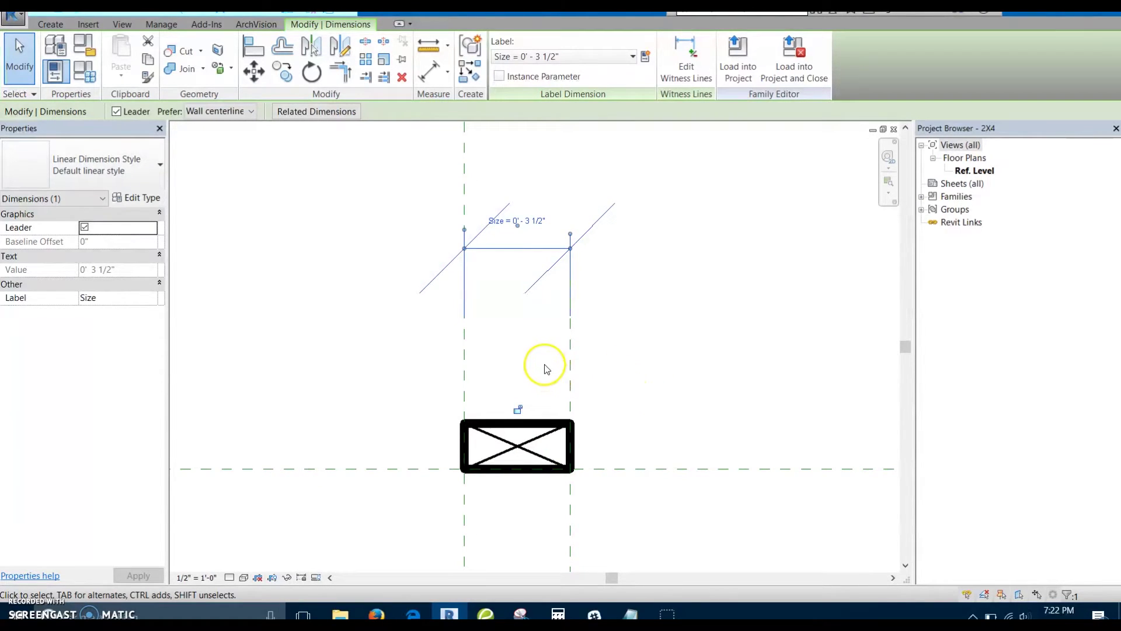
pyautogui.moveTo(594, 358); pyautogui.dragTo(579, 366, button='middle')
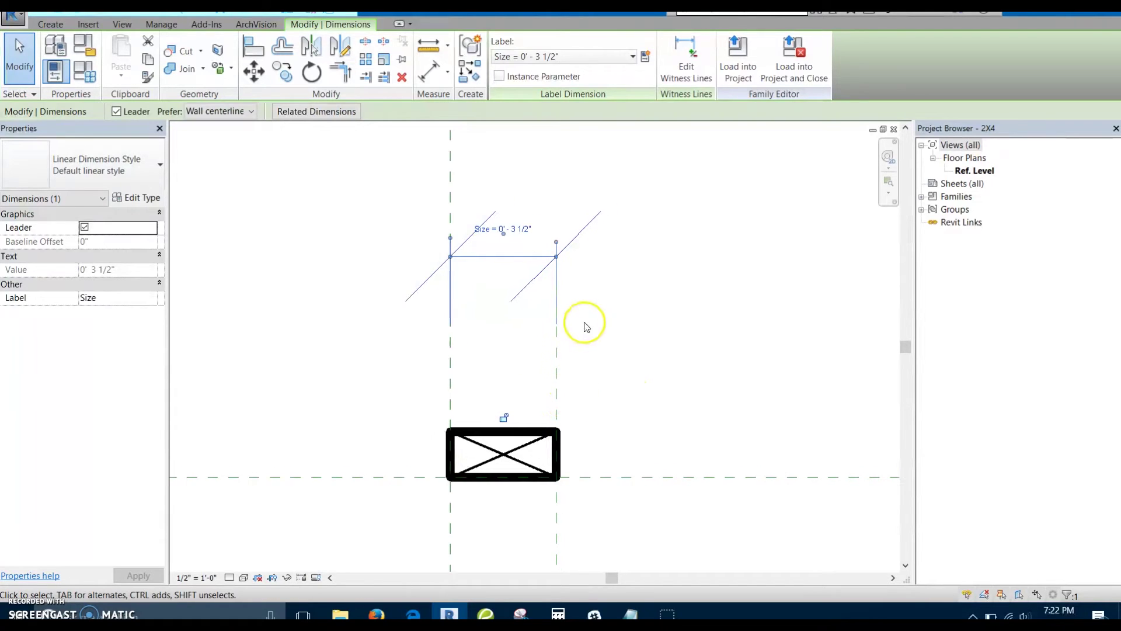
pyautogui.click(645, 327)
pyautogui.scroll(-2, 638, 358)
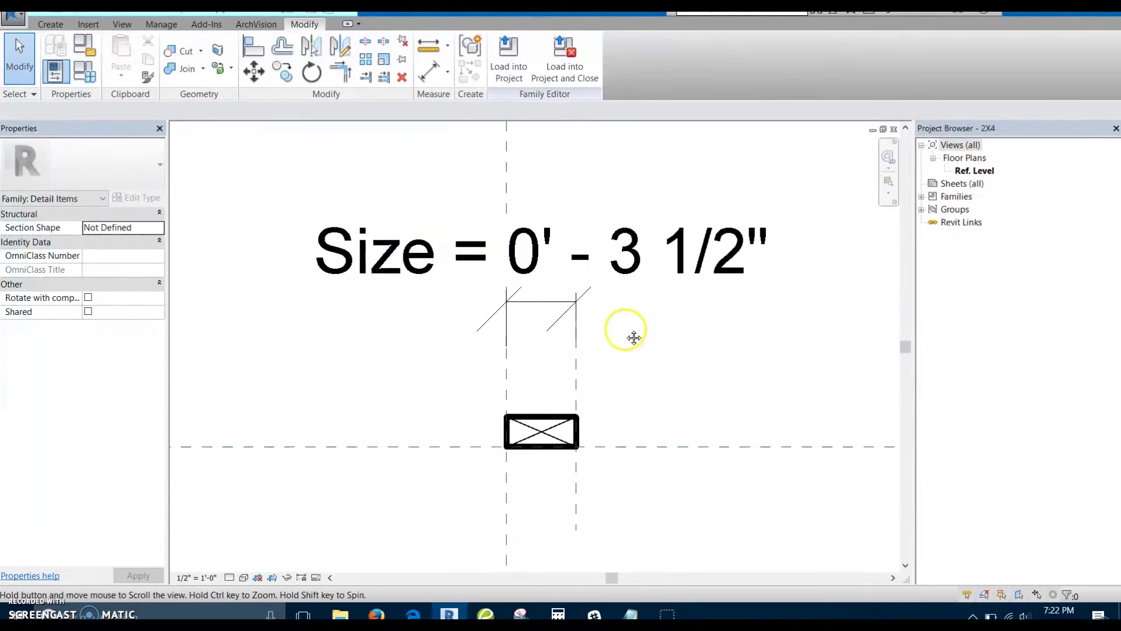
pyautogui.click(526, 305)
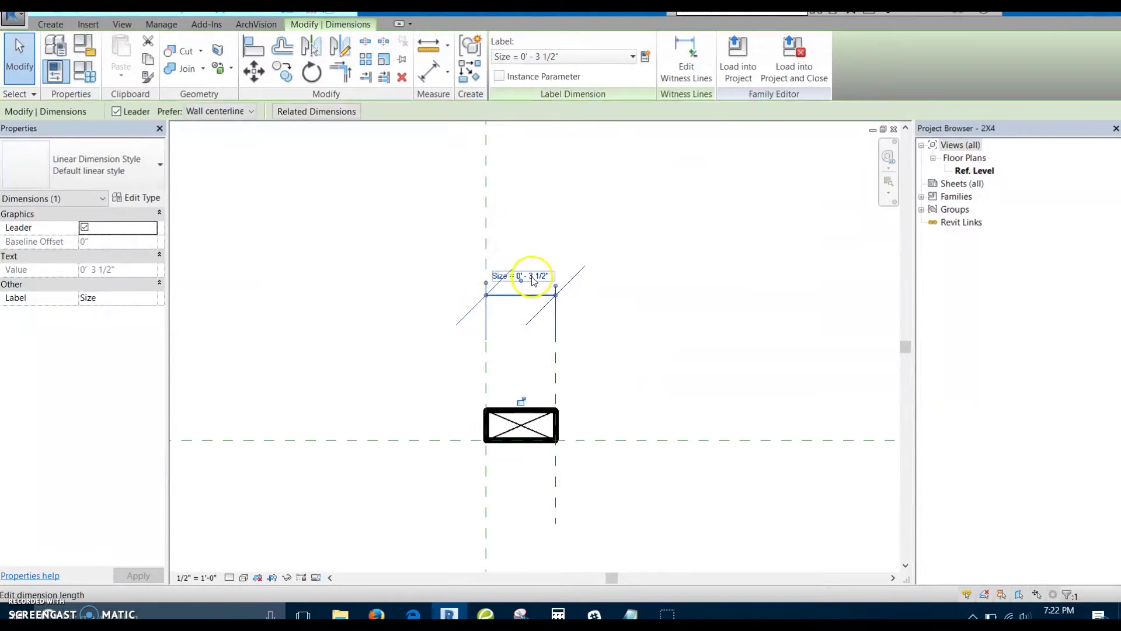
pyautogui.click(528, 274)
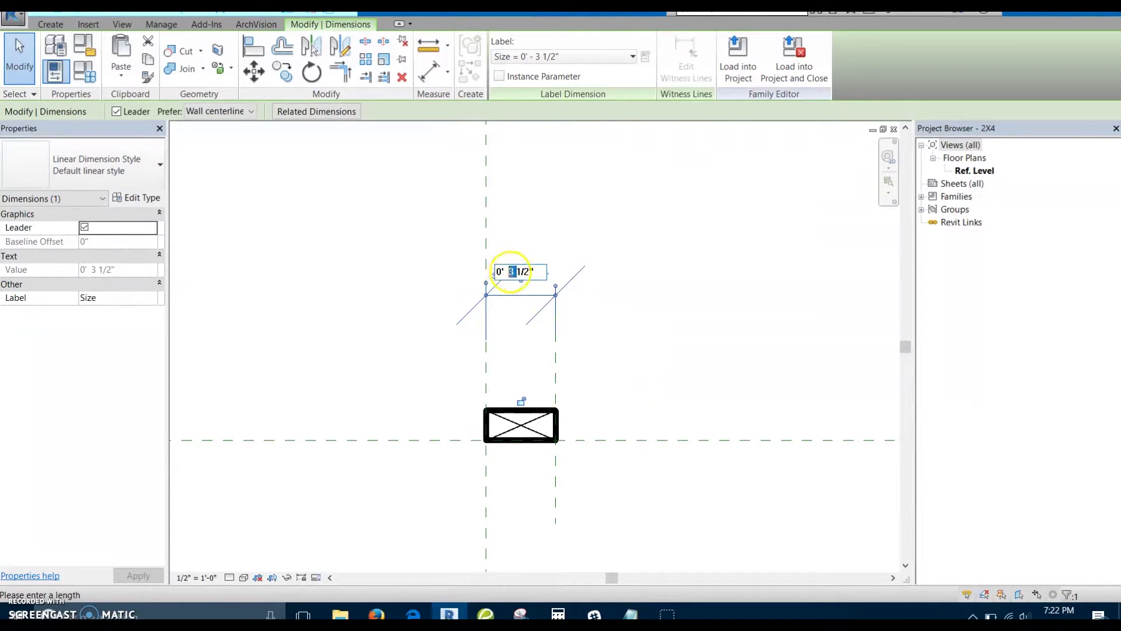
pyautogui.press('Return')
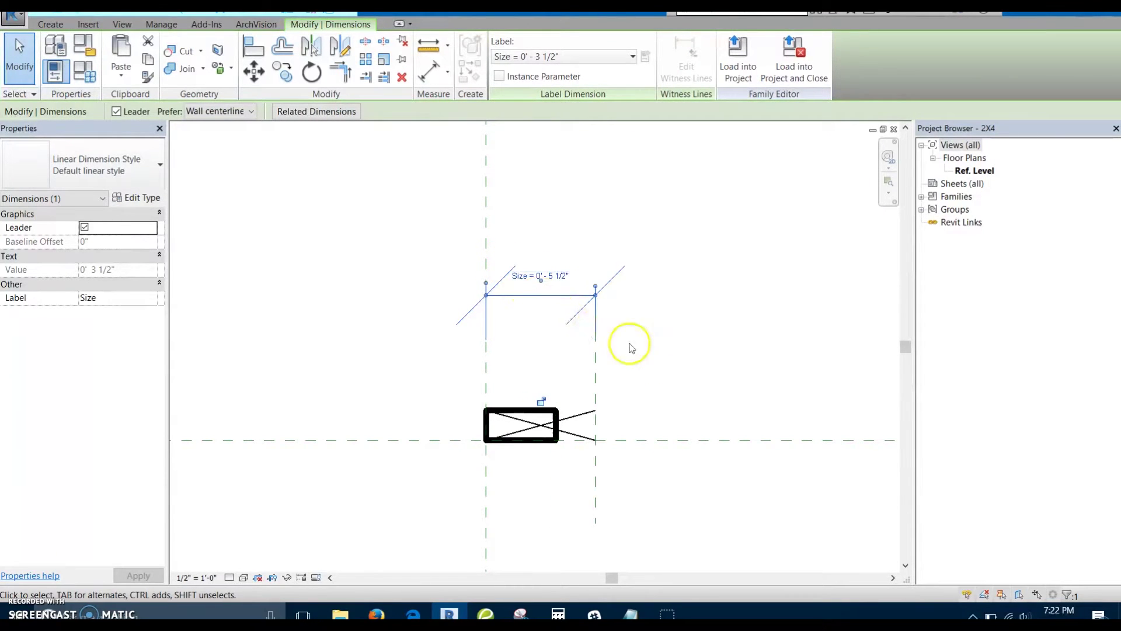
# - Edit the masking region's boundary, stretch its right edge to the right reference plane, try to lock it there, and finish the edit
pyautogui.click(683, 353)
pyautogui.moveTo(649, 384); pyautogui.dragTo(660, 383, button='middle')
pyautogui.moveTo(625, 401)
pyautogui.mouseDown(button='middle')
pyautogui.moveTo(643, 406)
pyautogui.moveTo(622, 433)
pyautogui.mouseUp(button='middle')
pyautogui.click(567, 425)
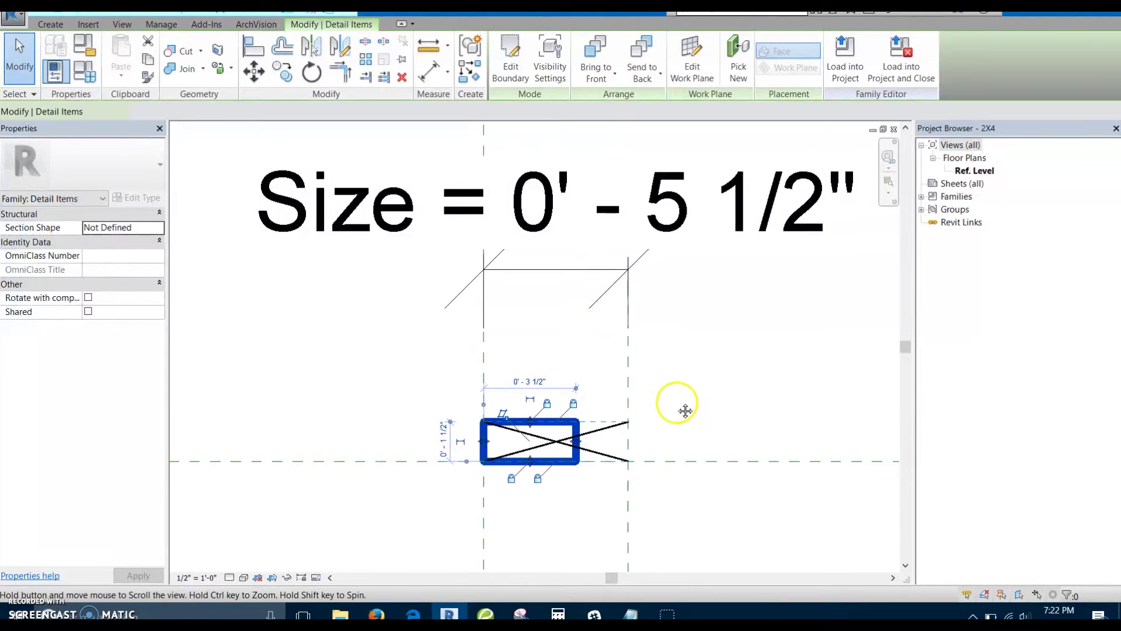
pyautogui.click(510, 58)
pyautogui.moveTo(605, 447); pyautogui.dragTo(646, 457)
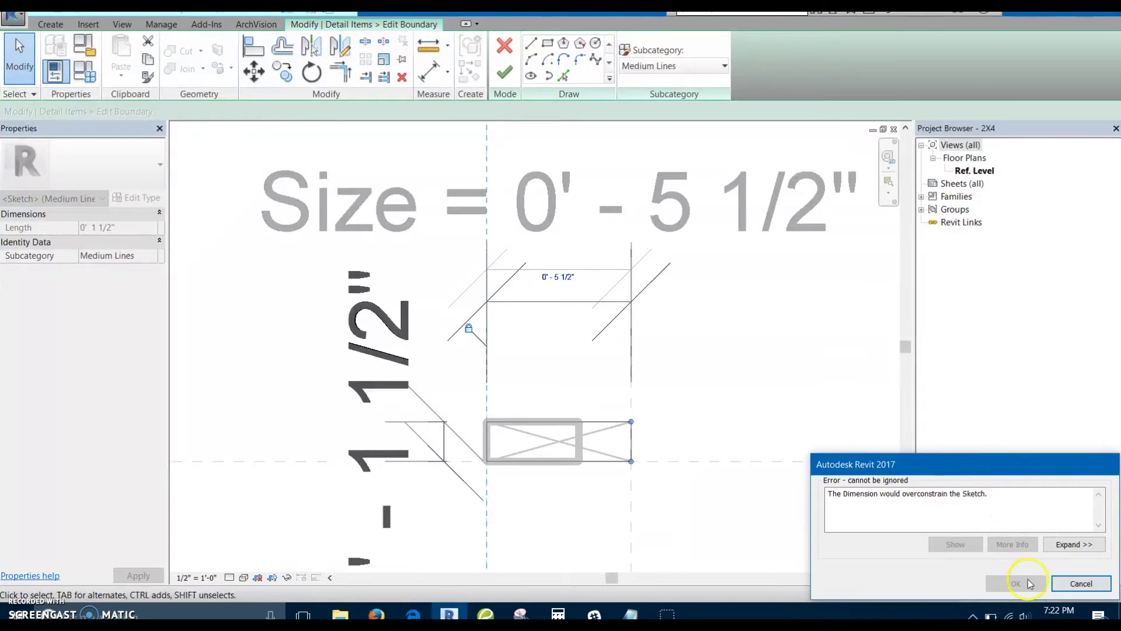
pyautogui.click(1079, 584)
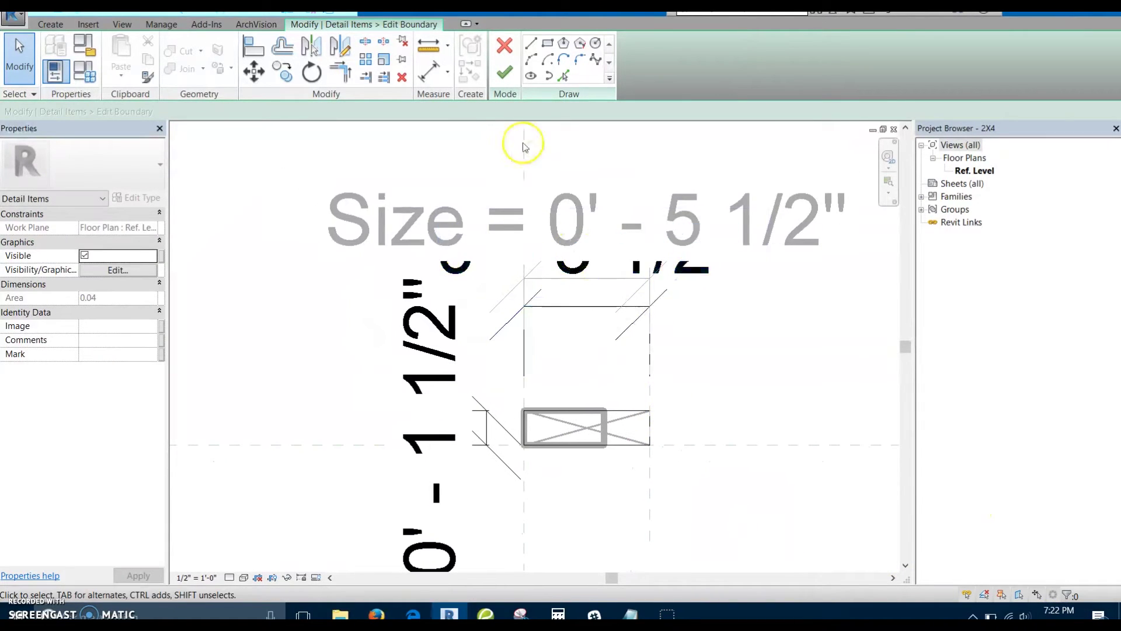
pyautogui.click(505, 73)
pyautogui.scroll(-2, 719, 421)
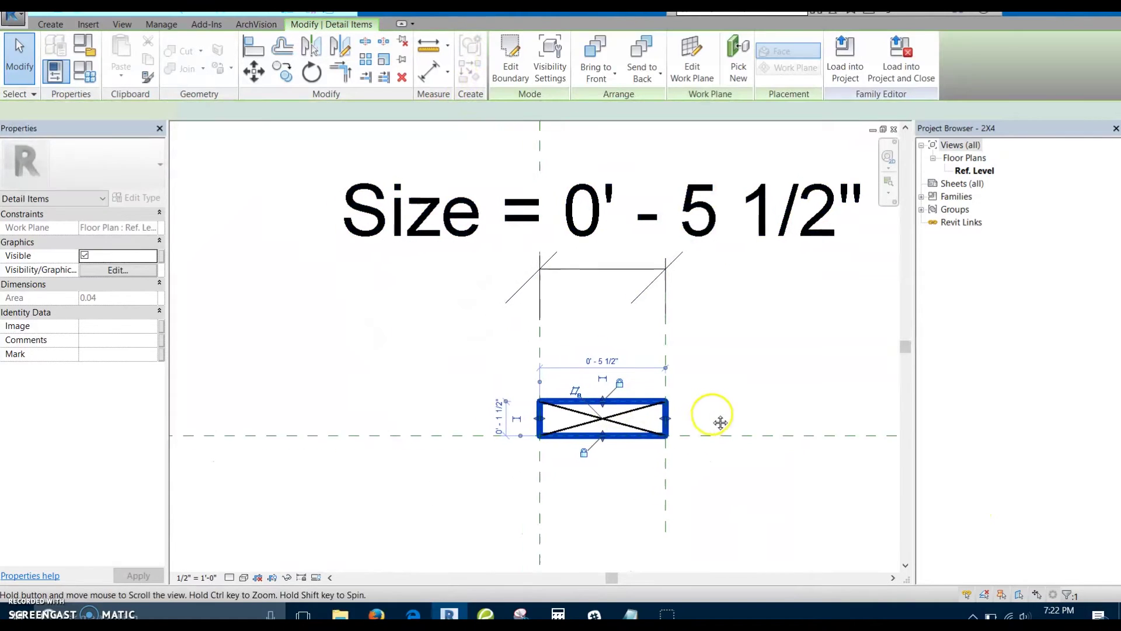
pyautogui.moveTo(698, 357); pyautogui.dragTo(579, 377, button='middle')
# - Set the Size dimension to 0' 3 1/2"
pyautogui.click(548, 249)
pyautogui.moveTo(506, 278); pyautogui.dragTo(514, 277)
pyautogui.click(514, 274)
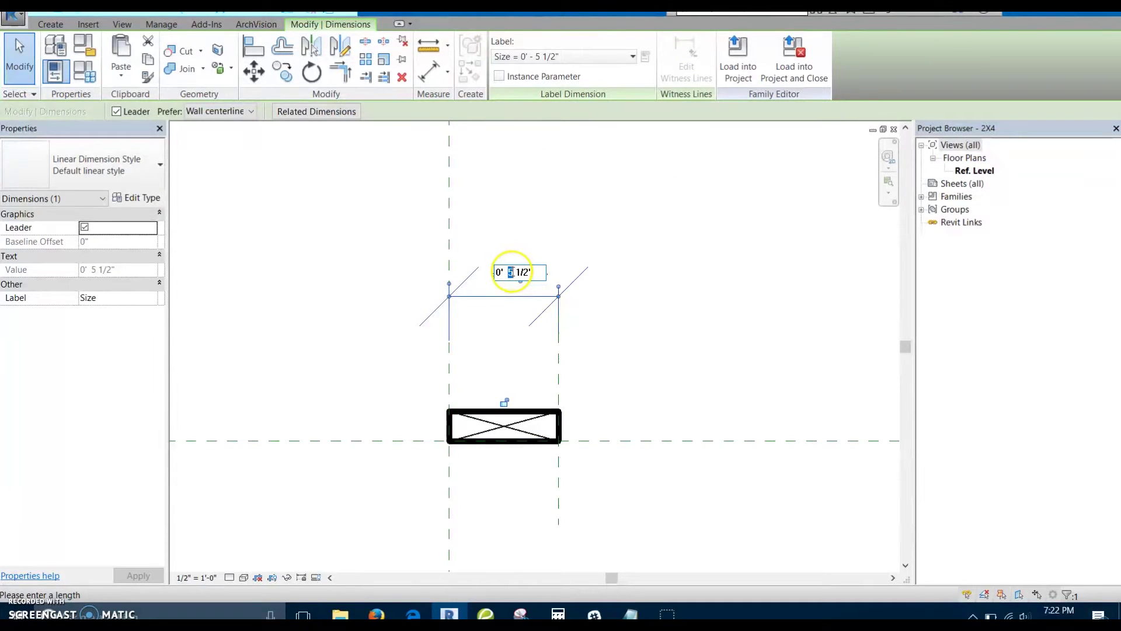
pyautogui.write('3')
pyautogui.press('Return')
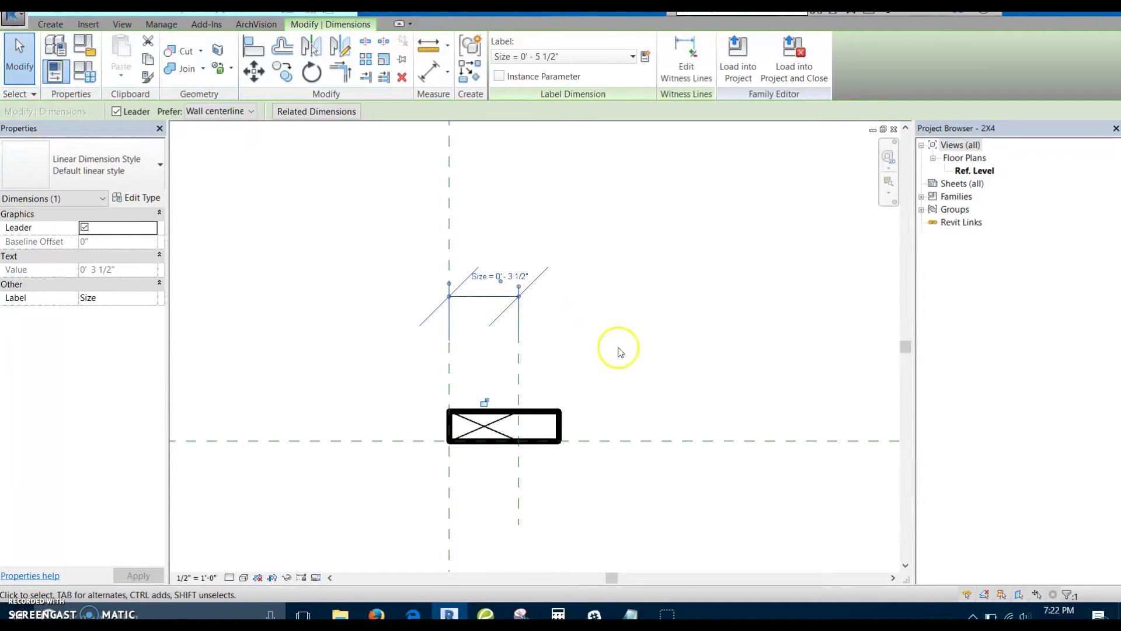
# - Pull the masking region's right edge onto the right reference plane and lock the alignment
pyautogui.click(600, 388)
pyautogui.moveTo(601, 388); pyautogui.dragTo(621, 338, button='middle')
pyautogui.click(596, 403)
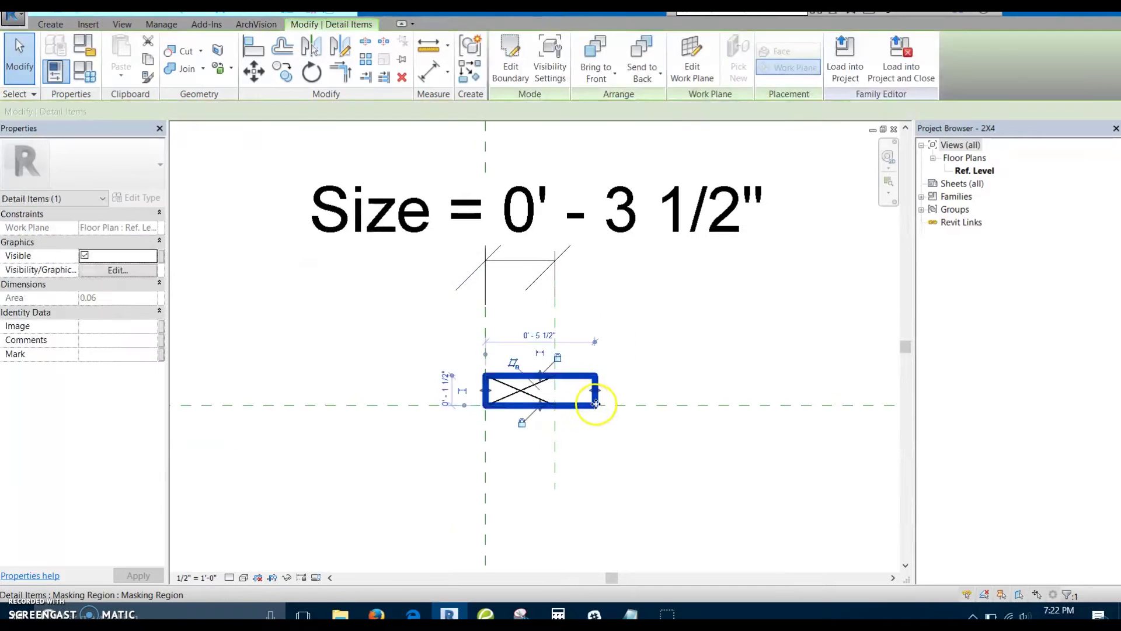
pyautogui.scroll(3, 595, 403)
pyautogui.click(467, 442)
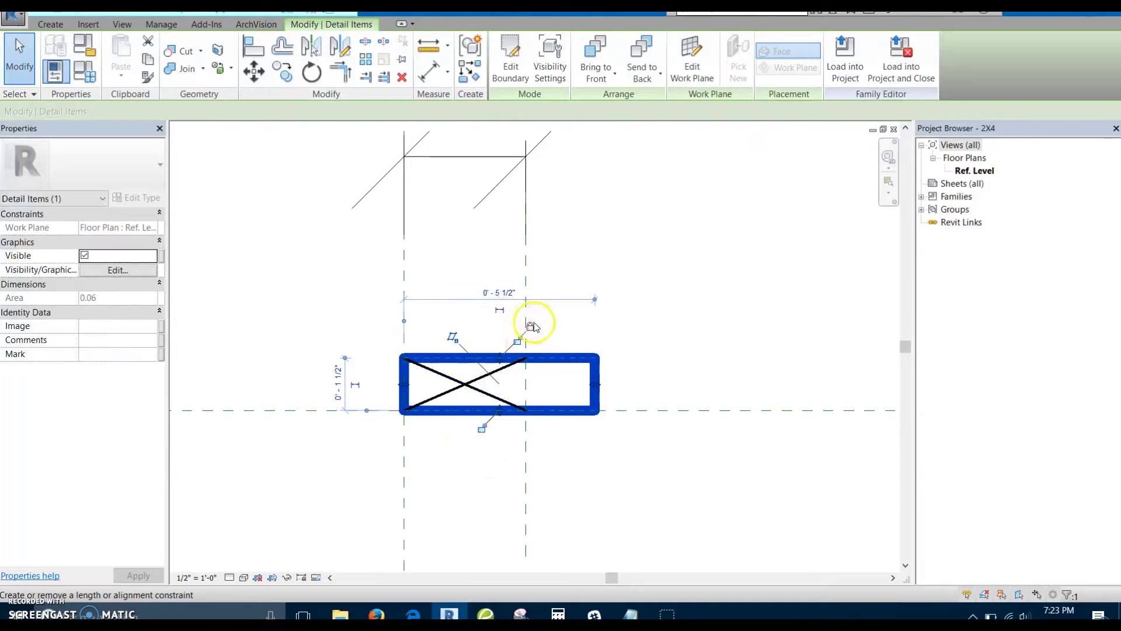
pyautogui.moveTo(596, 384); pyautogui.dragTo(530, 385)
pyautogui.click(547, 394)
pyautogui.moveTo(623, 337); pyautogui.dragTo(651, 375, button='middle')
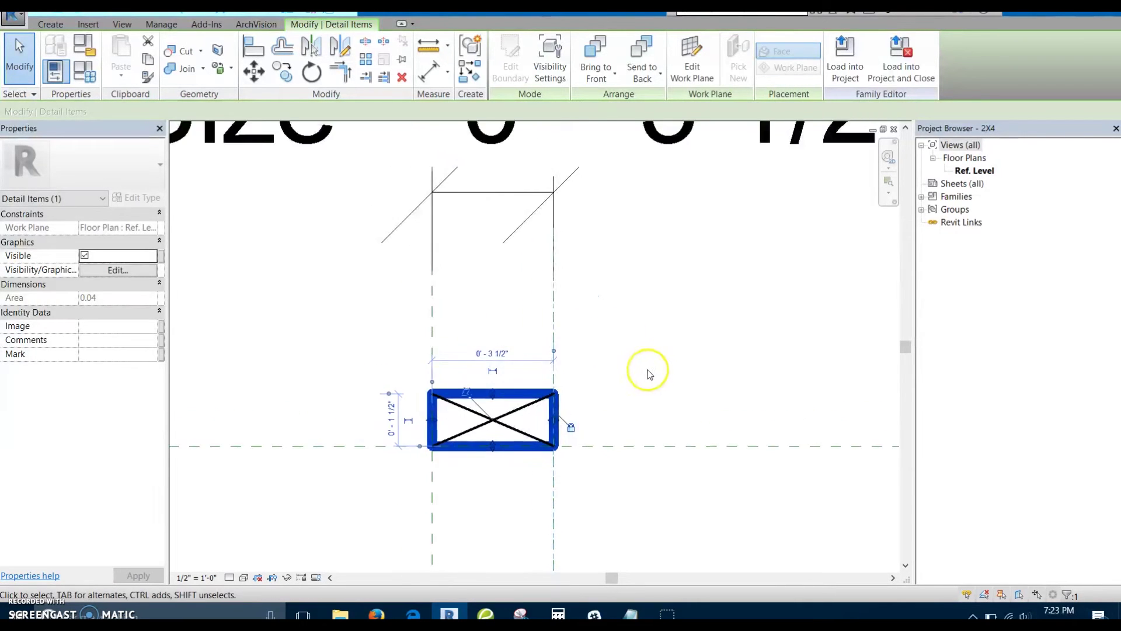
pyautogui.scroll(-2, 651, 372)
# - Flex the family by setting the Size dimension to 0' 5 1/2"
pyautogui.click(658, 305)
pyautogui.click(564, 241)
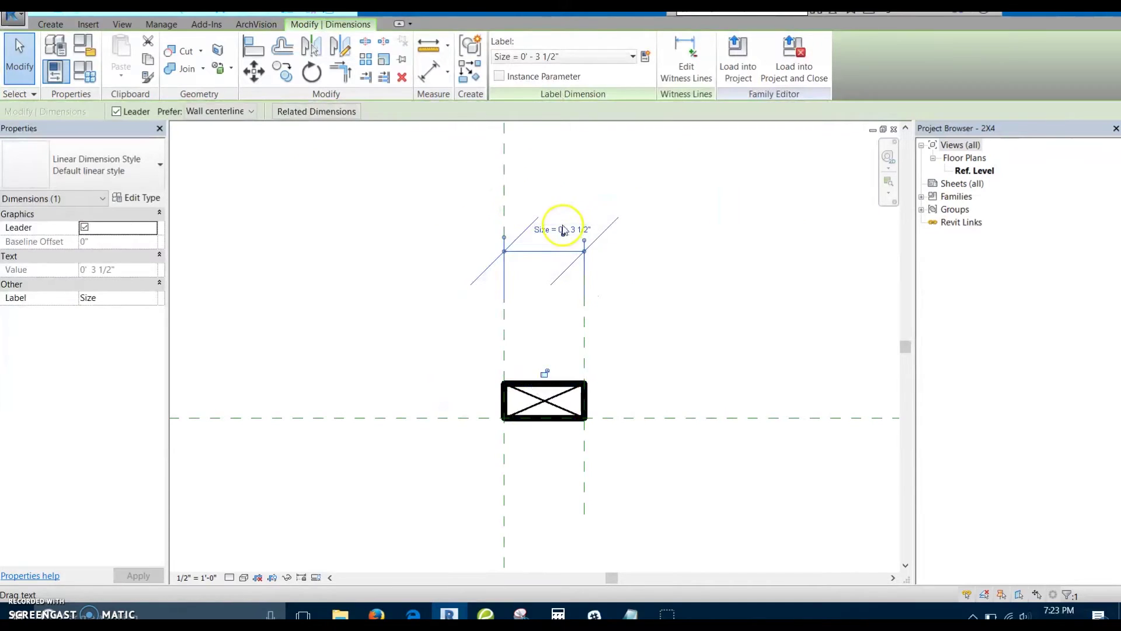
pyautogui.click(553, 219)
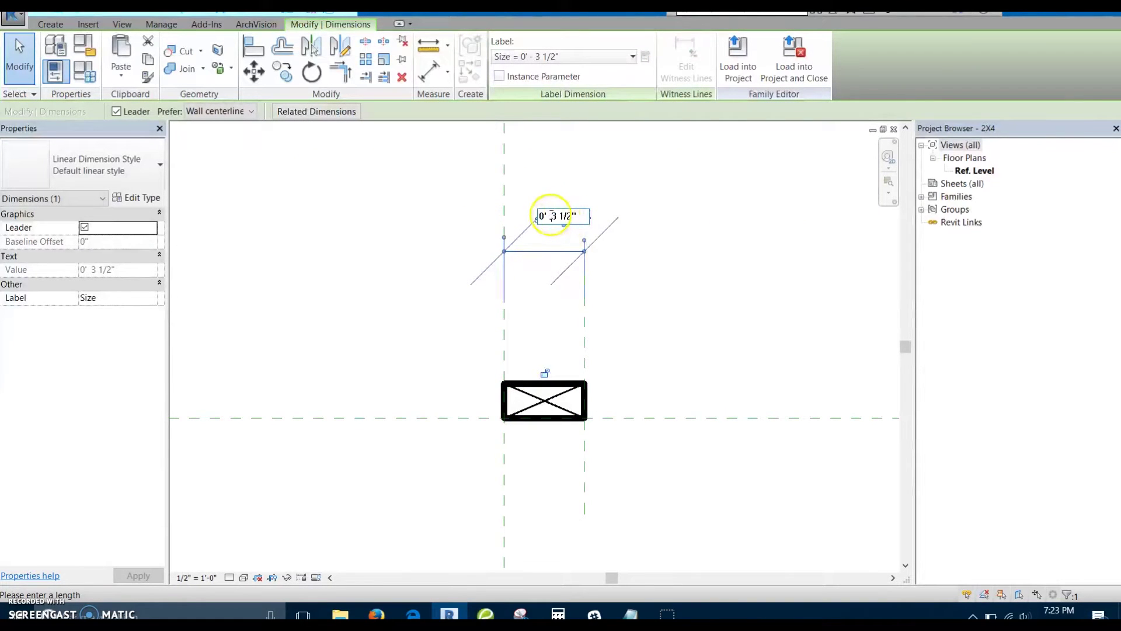
pyautogui.write('5')
pyautogui.press('Return')
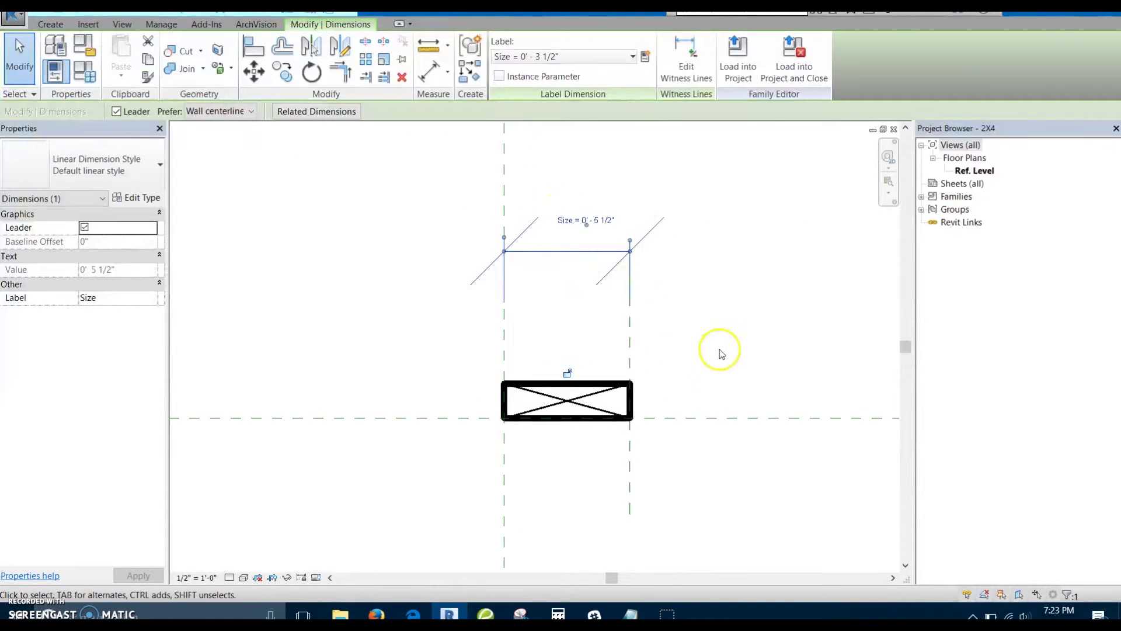
# - Flex the family with the Size dimension set to 0' 3 1/2"
pyautogui.scroll(-1, 718, 351)
pyautogui.click(630, 256)
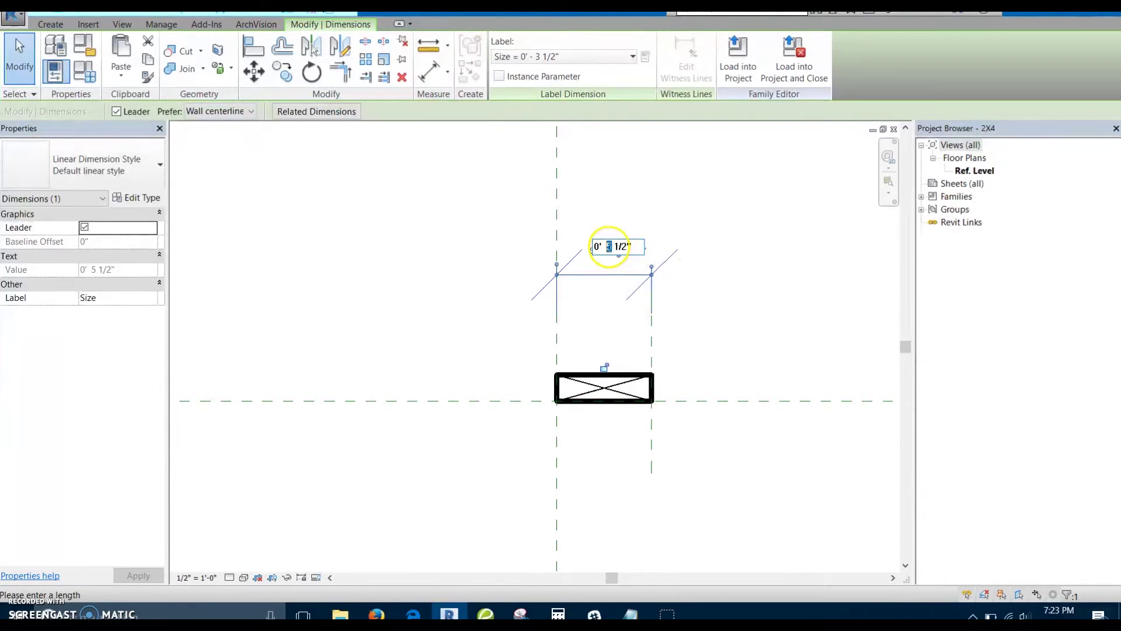
pyautogui.write('3')
pyautogui.press('Return')
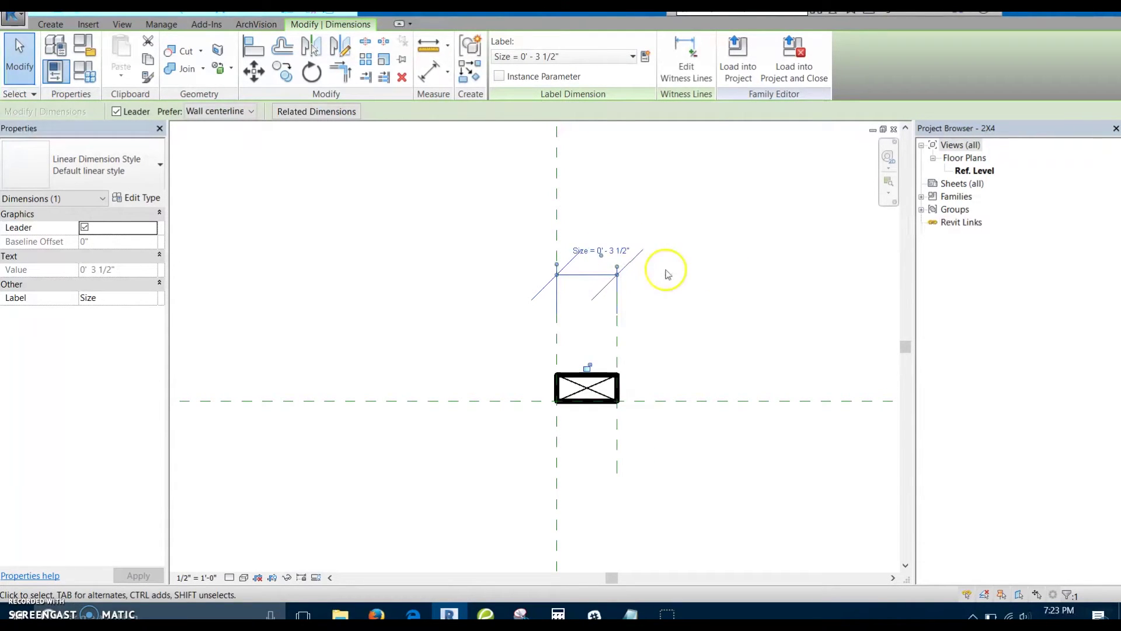
# - Set the Size dimension to 0' 7 1/2" to test the 2x8 width
pyautogui.click(614, 248)
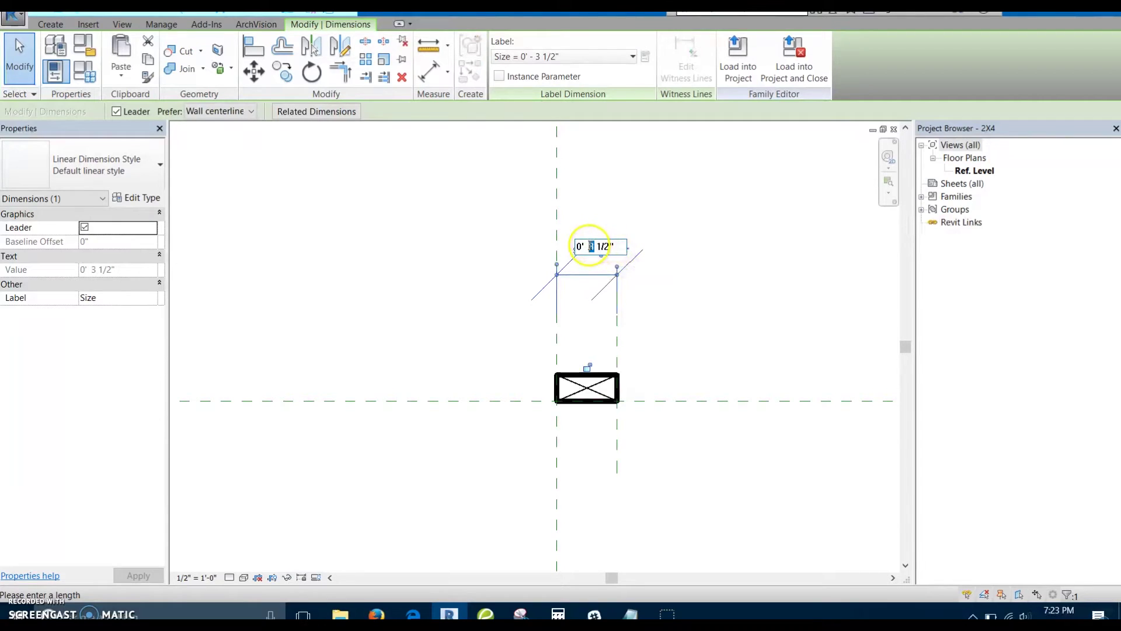
pyautogui.write('7')
pyautogui.press('Return')
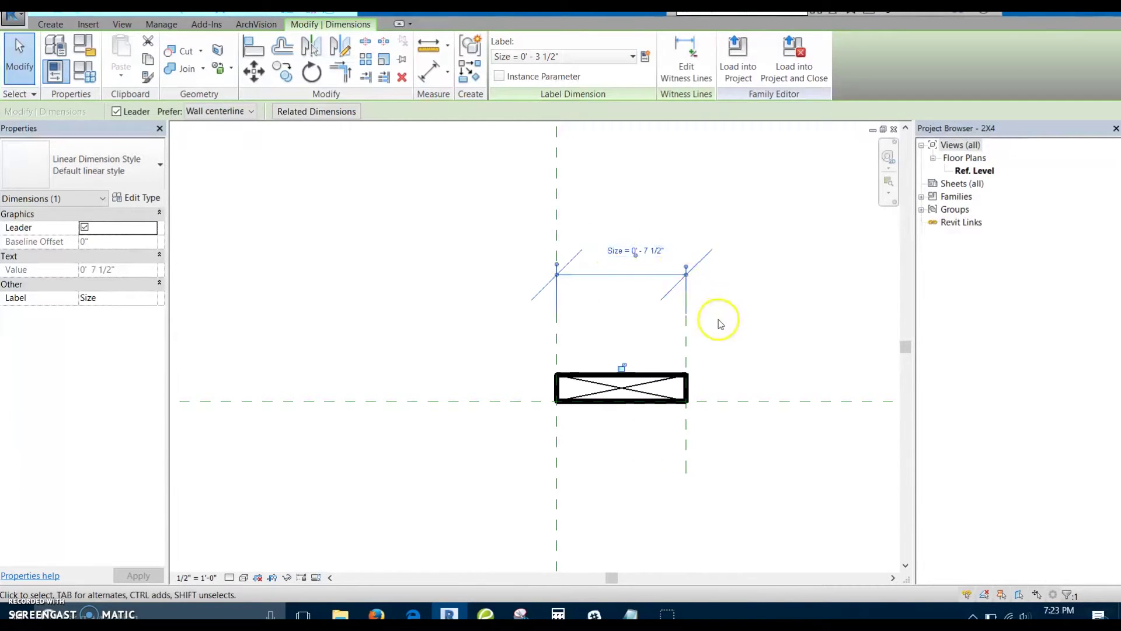
# - Flex the family again by setting the Size dimension to 0' 5 1/2"
pyautogui.click(635, 251)
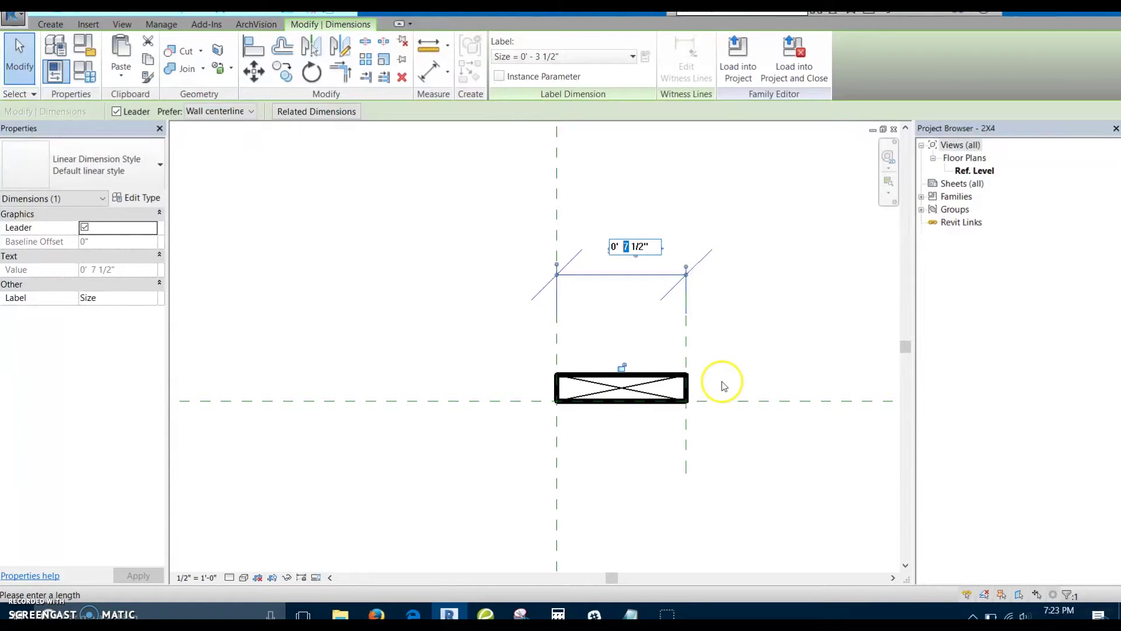
pyautogui.press('Return')
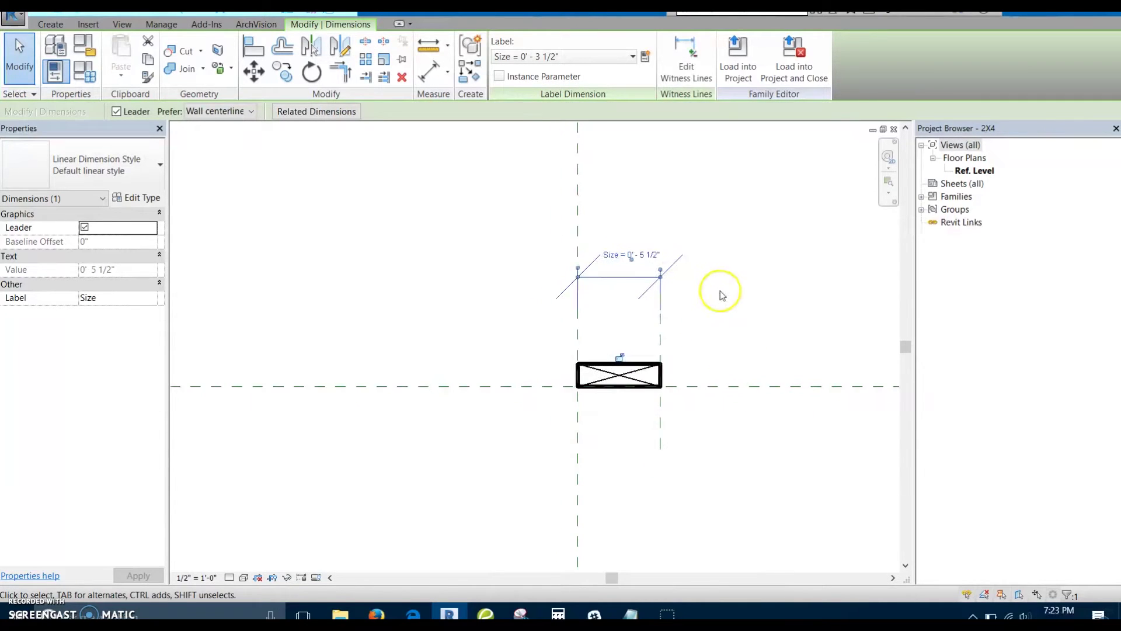
# - In the family types, set the Size of the 2x4 SECTION type to 0' 3 1/2" and apply it
pyautogui.click(87, 71)
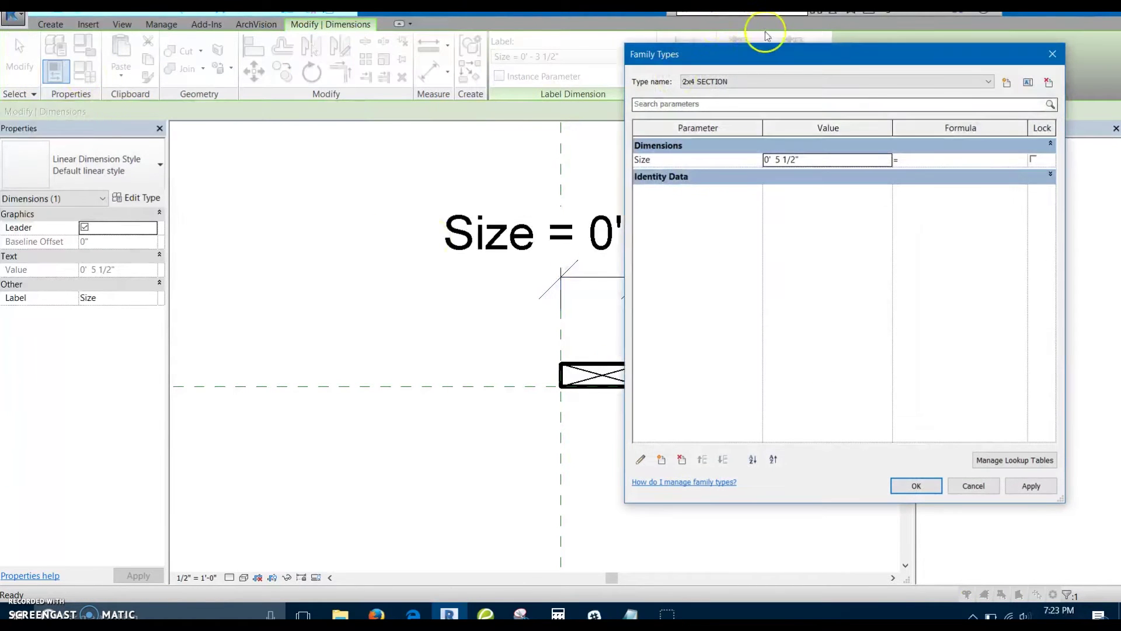
pyautogui.moveTo(783, 55); pyautogui.dragTo(800, 81)
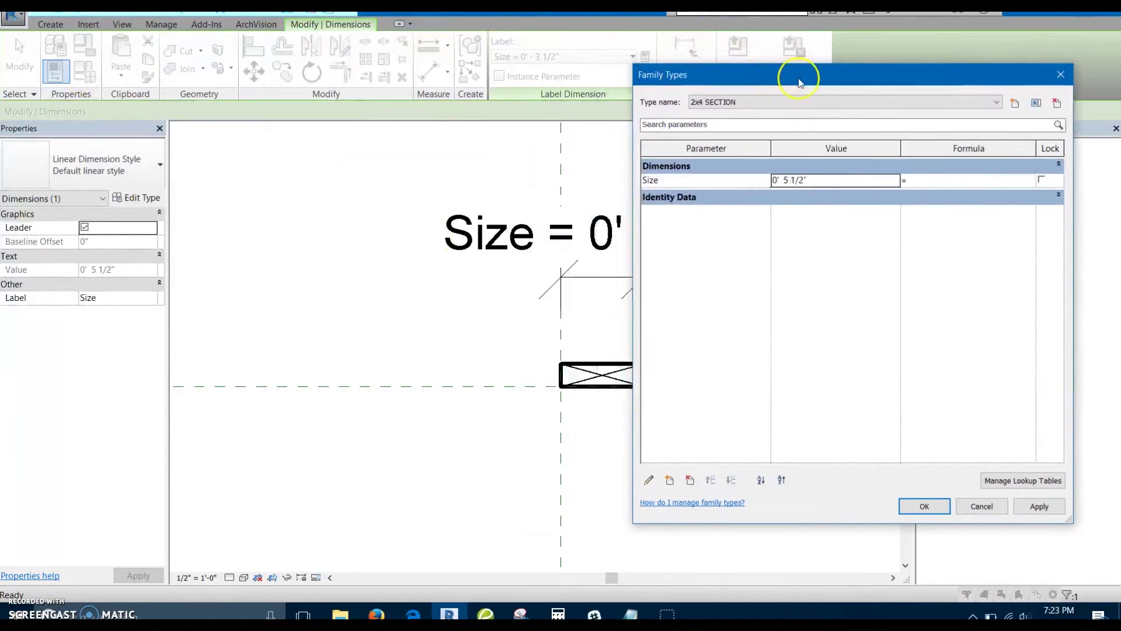
pyautogui.click(895, 103)
pyautogui.click(841, 114)
pyautogui.click(776, 179)
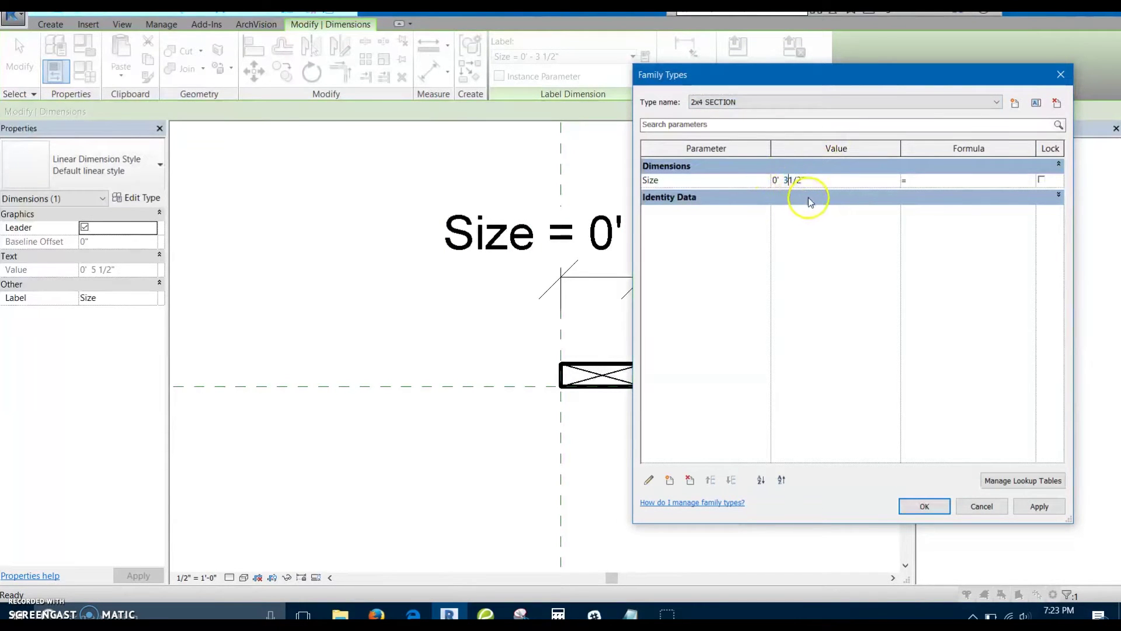
pyautogui.click(1049, 513)
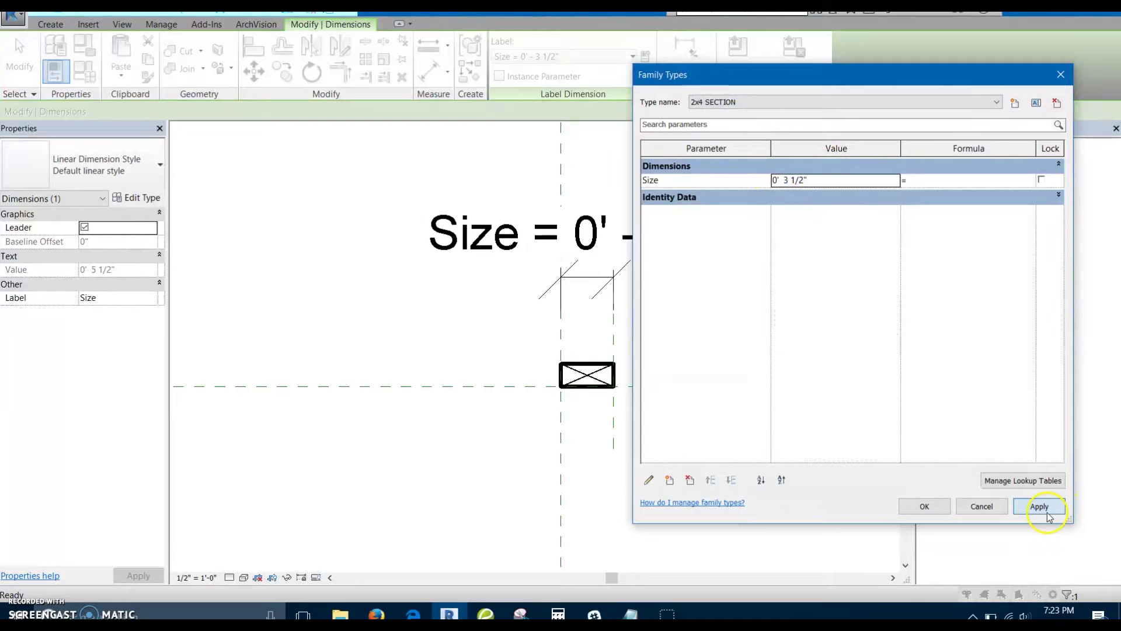
# - Set the Size of the 2x6 SECTION type to 0' 5 1/2" and apply it
pyautogui.click(879, 104)
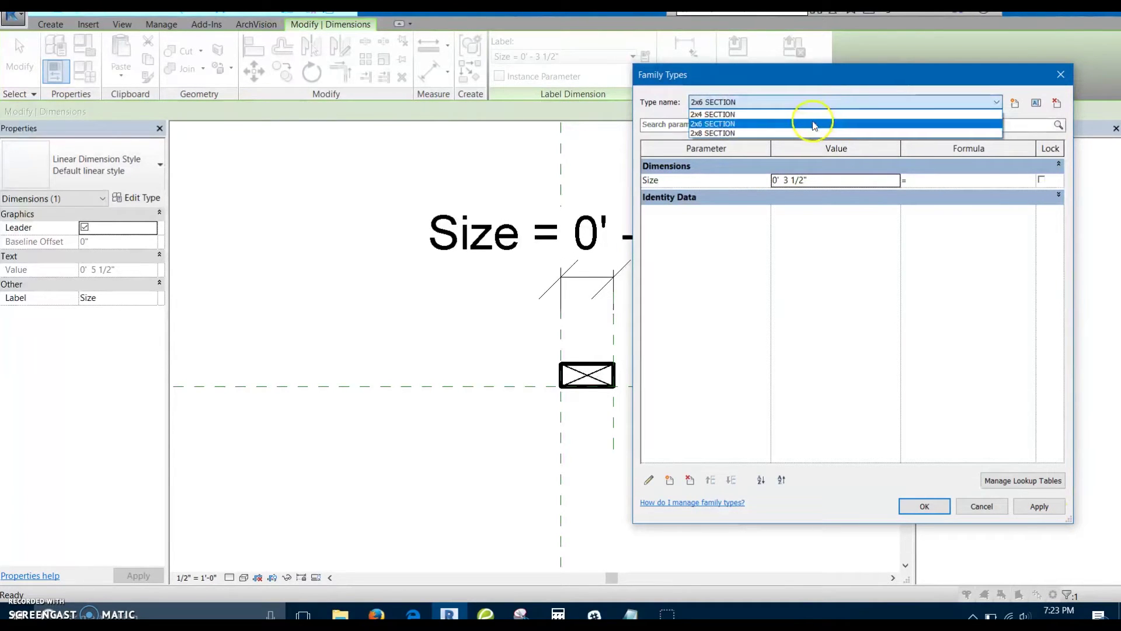
pyautogui.click(814, 117)
pyautogui.click(786, 180)
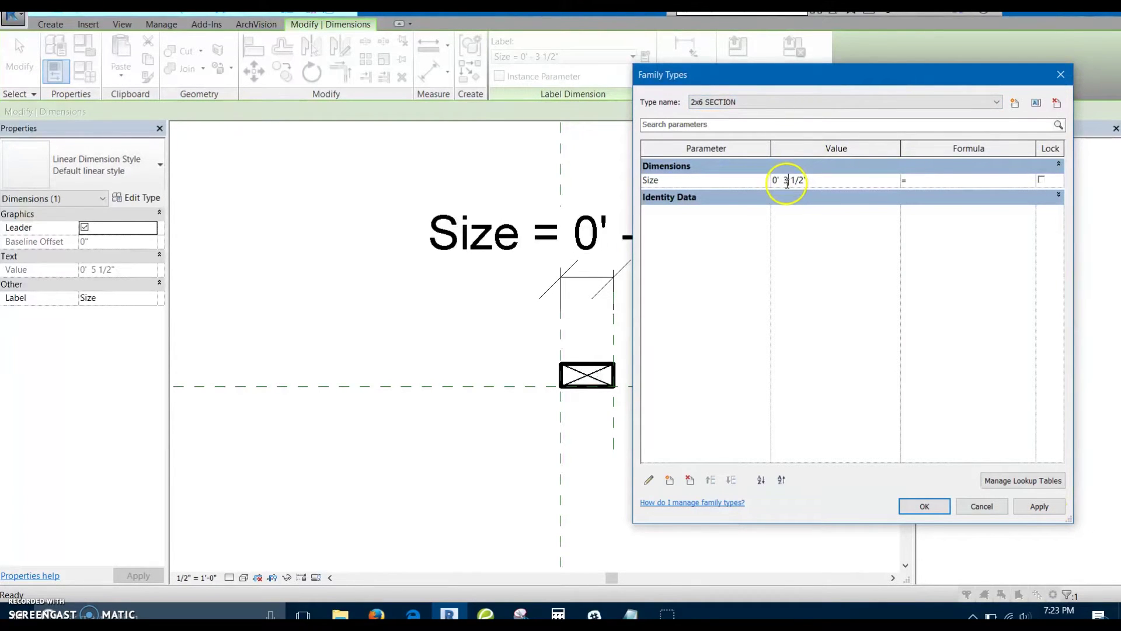
pyautogui.click(1039, 506)
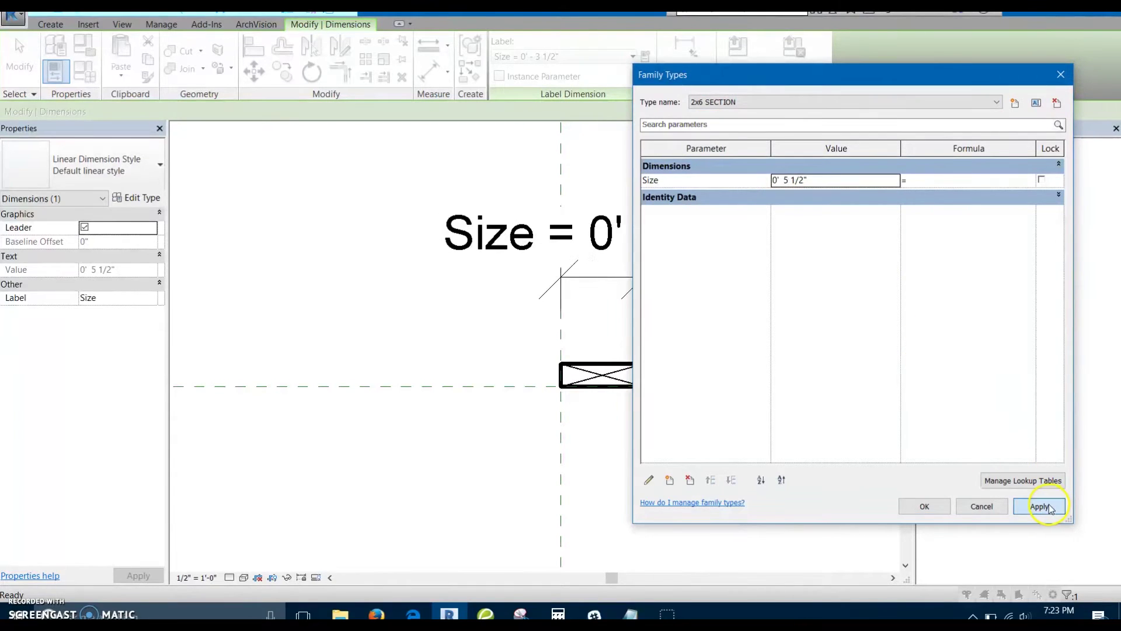
# - Apply the 2x4 SECTION and 2x6 SECTION types in turn to check how the lumber section resizes
pyautogui.moveTo(861, 93); pyautogui.dragTo(900, 89)
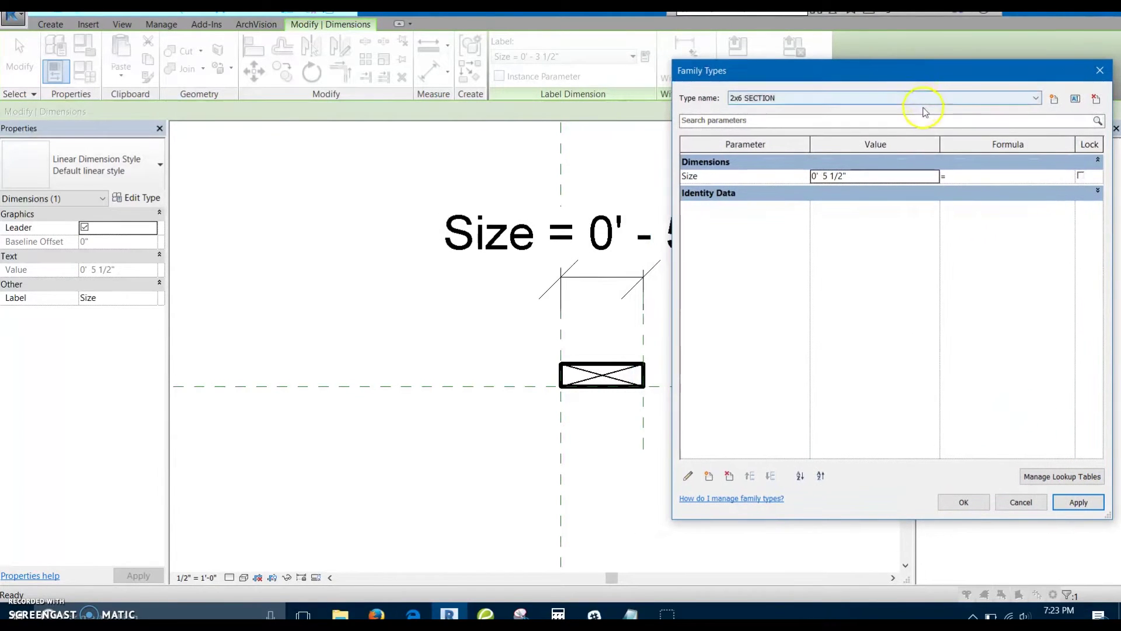
pyautogui.click(889, 100)
pyautogui.click(864, 109)
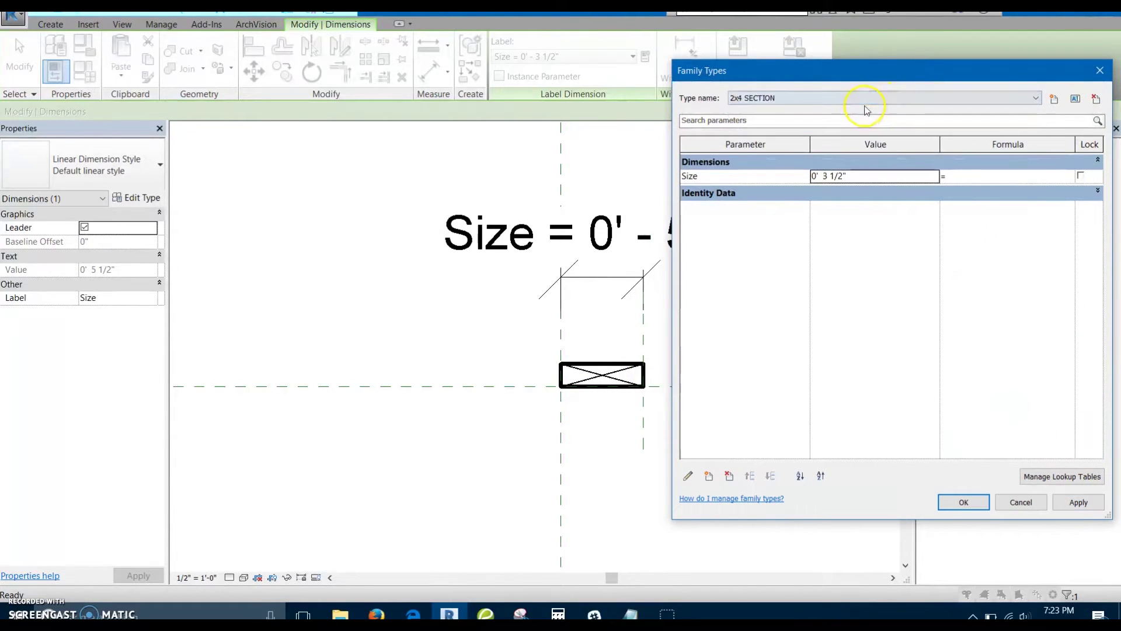
pyautogui.click(835, 99)
pyautogui.click(825, 116)
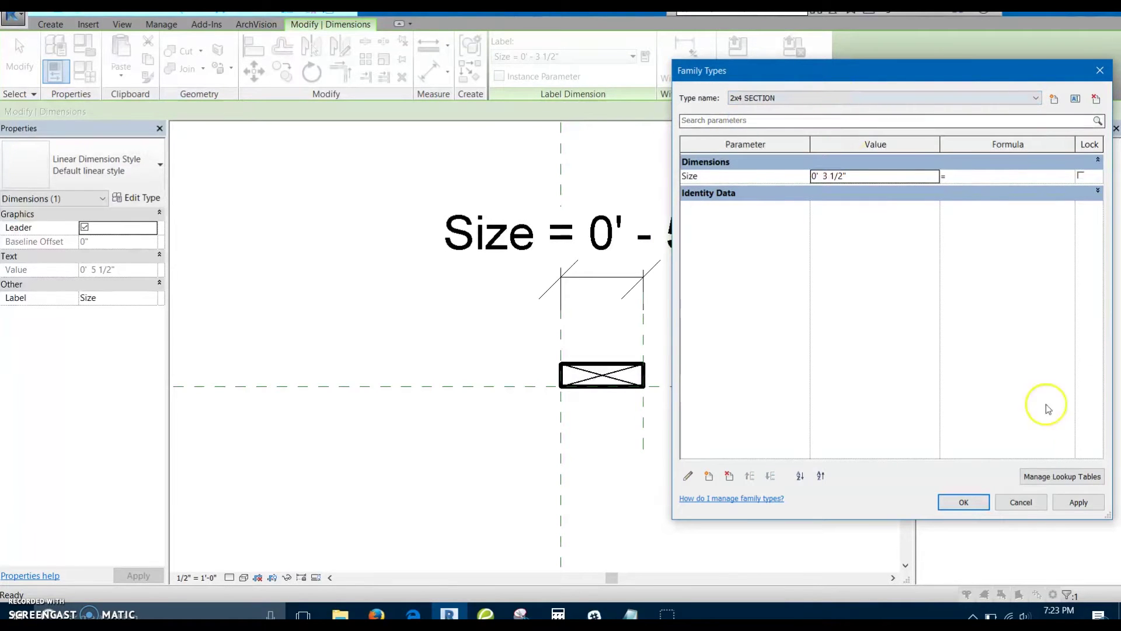
pyautogui.click(1077, 501)
pyautogui.click(829, 98)
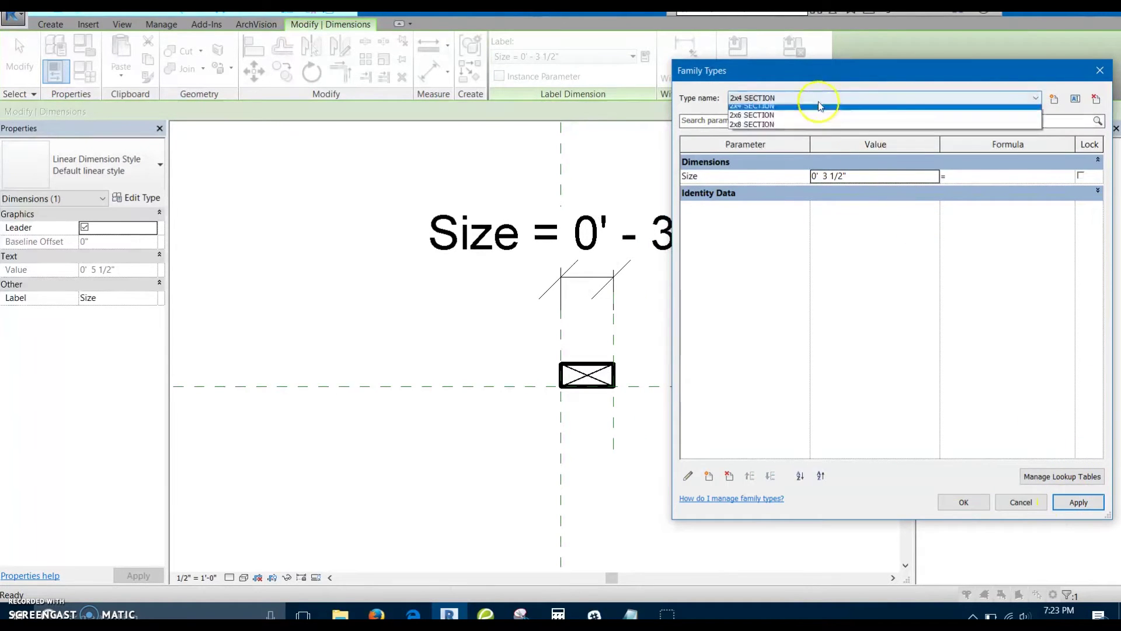
pyautogui.click(783, 117)
pyautogui.click(1087, 506)
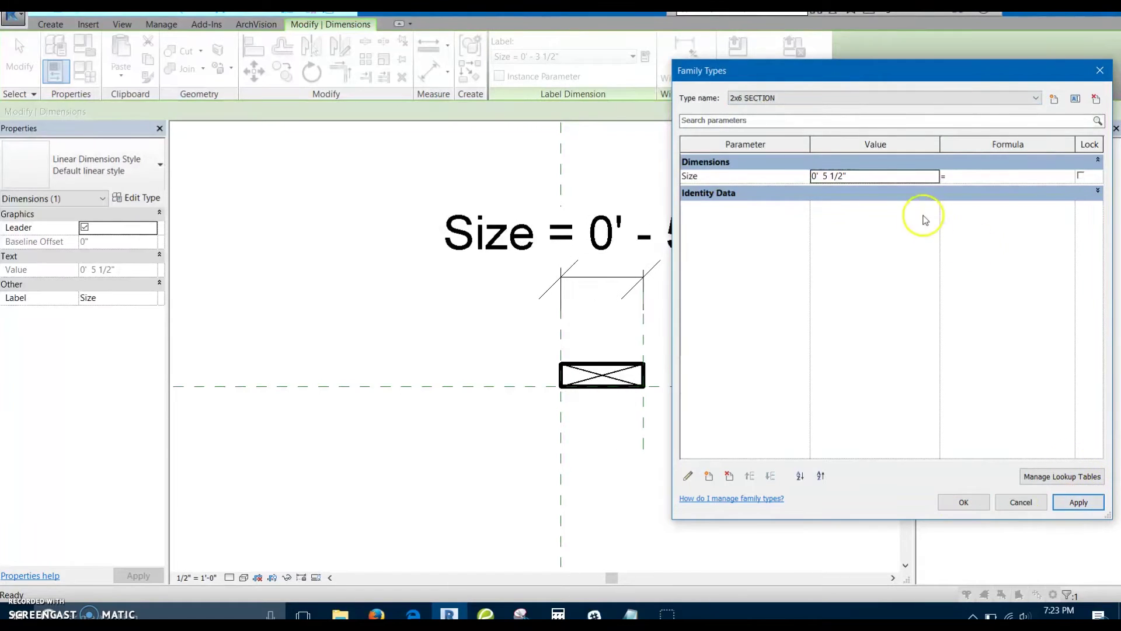
# - Set the Size of the 2x8 SECTION type to 0' 7 1/4", apply it and close the family types
pyautogui.click(826, 98)
pyautogui.click(797, 128)
pyautogui.click(828, 181)
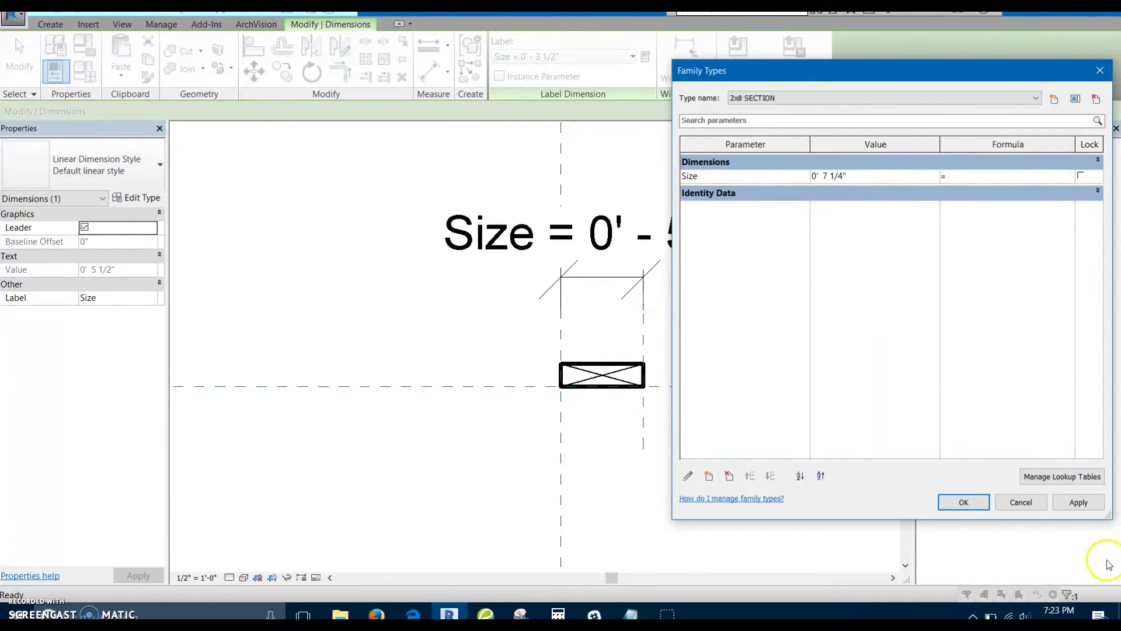
pyautogui.click(1068, 504)
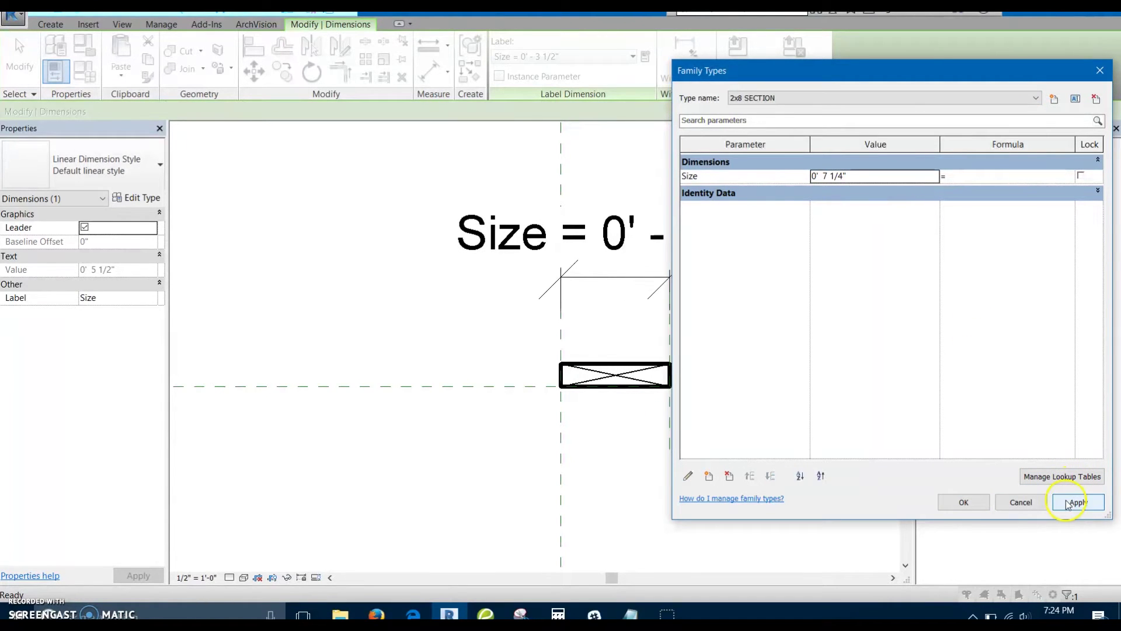
pyautogui.click(963, 503)
# - Save the family as a new family file named 2x Cut Section
pyautogui.scroll(-1, 726, 338)
pyautogui.moveTo(726, 338)
pyautogui.mouseDown(button='middle')
pyautogui.moveTo(565, 344)
pyautogui.moveTo(597, 358)
pyautogui.mouseUp(button='middle')
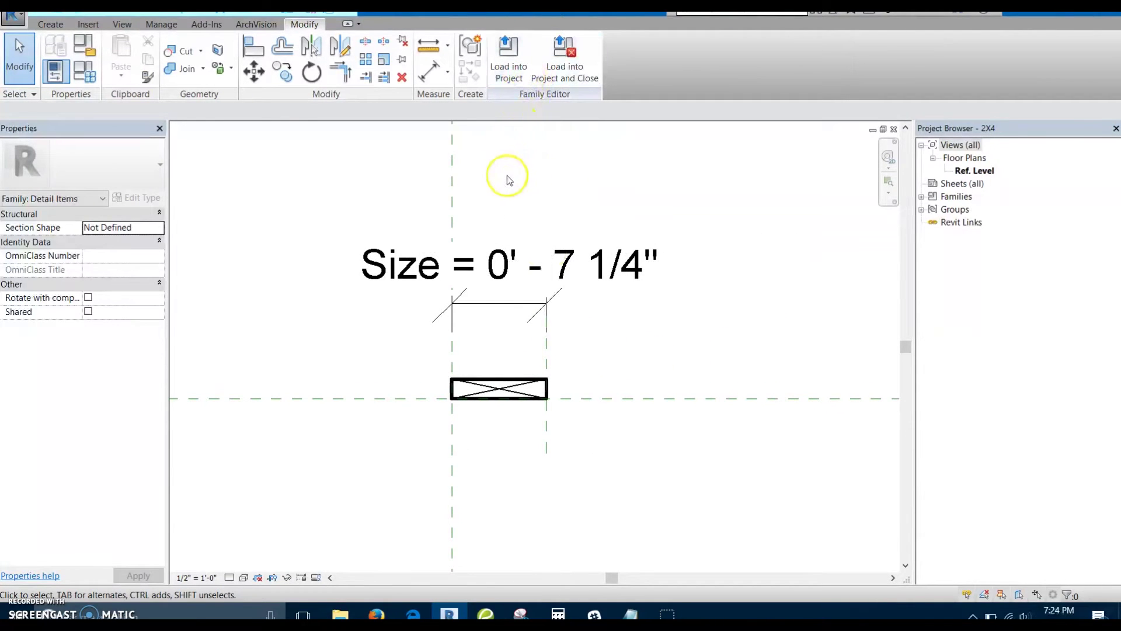
pyautogui.click(17, 17)
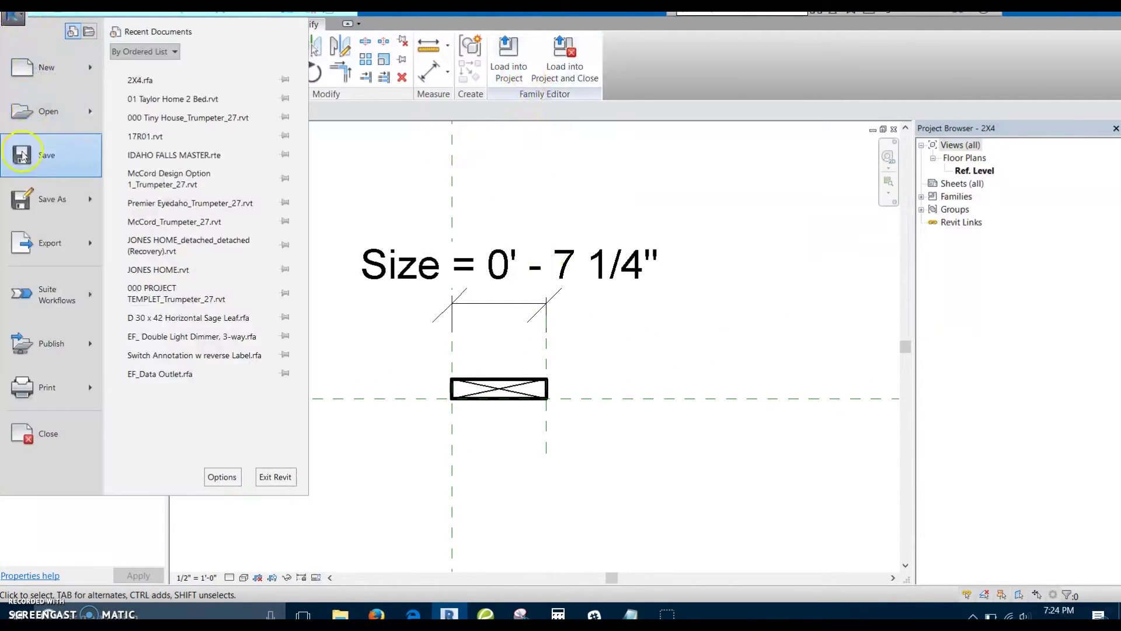
pyautogui.moveTo(50, 197)
pyautogui.click(172, 135)
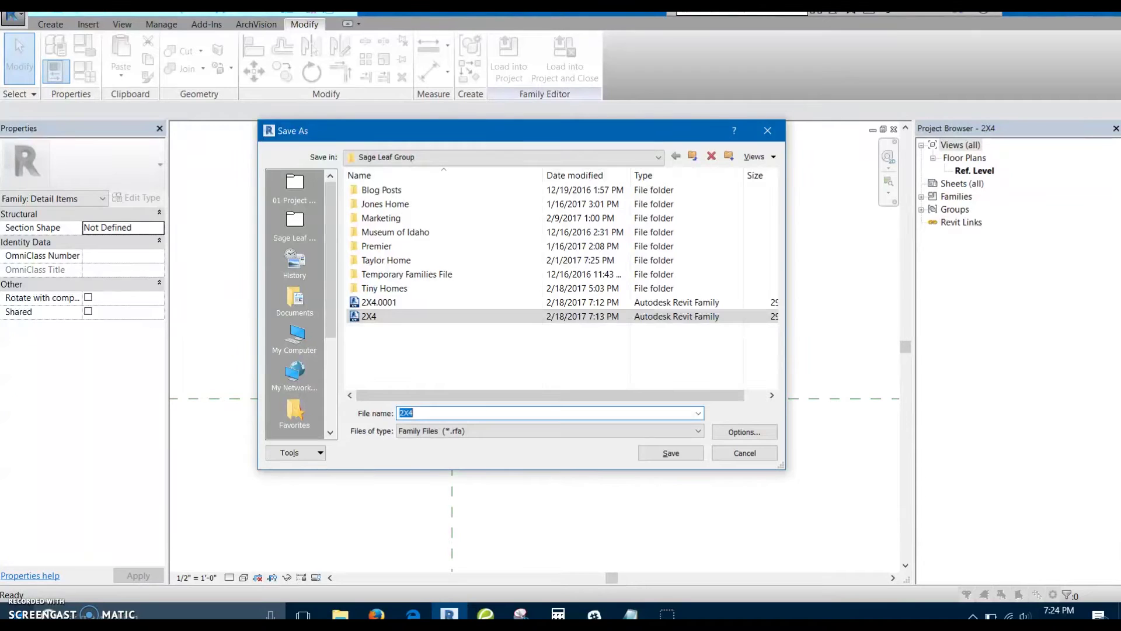
pyautogui.write('2x Cut Section')
pyautogui.press('Return')
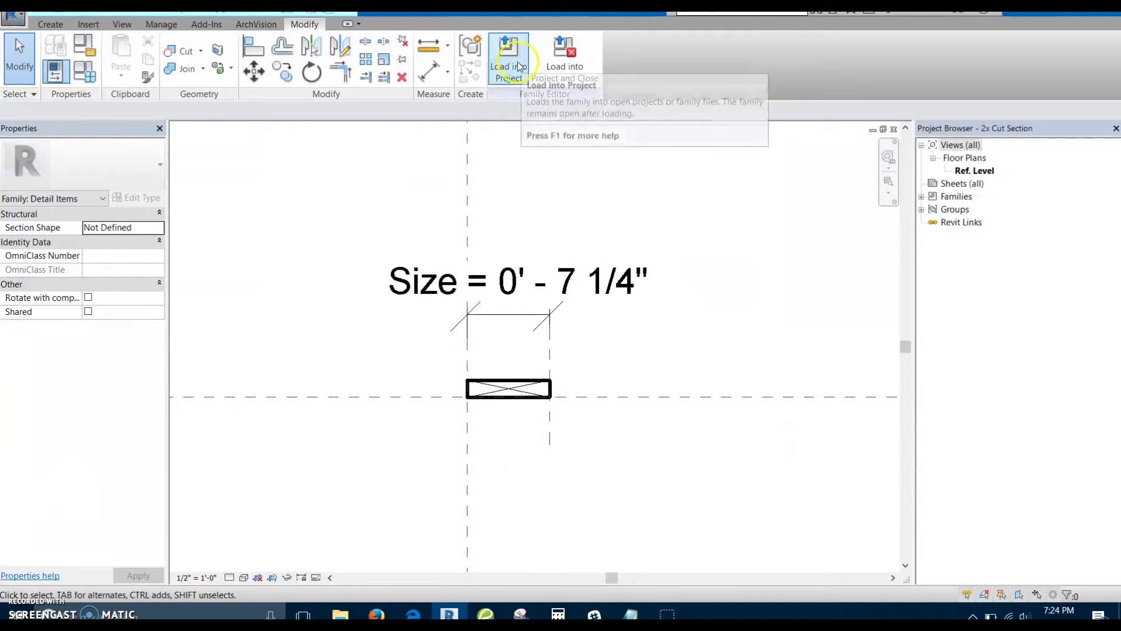
pyautogui.click(508, 67)
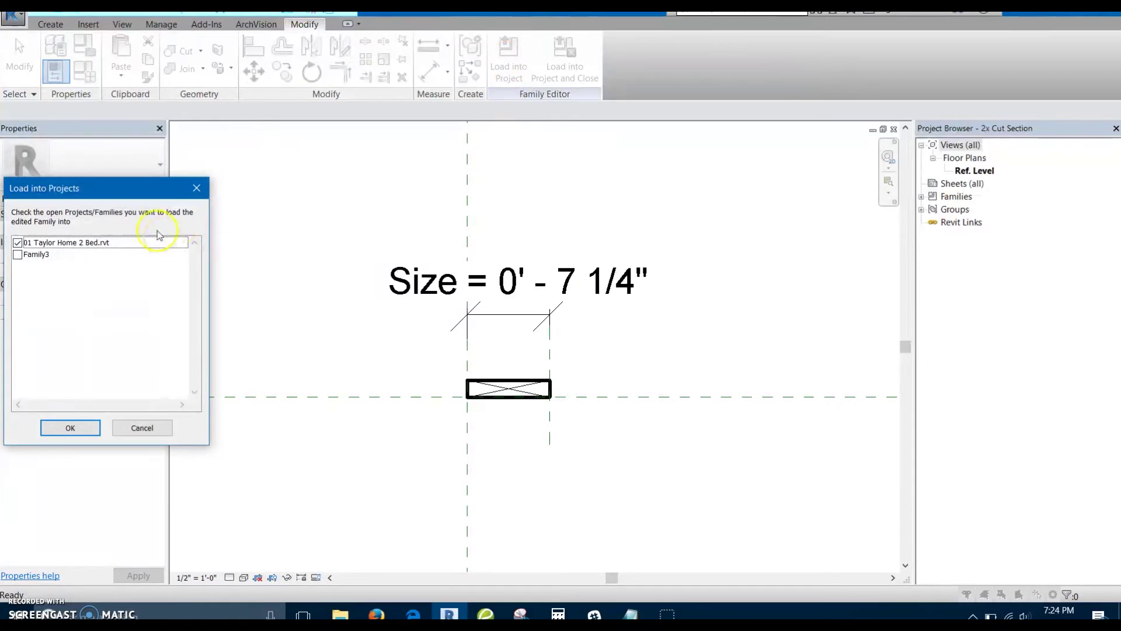
pyautogui.moveTo(129, 192); pyautogui.dragTo(256, 159)
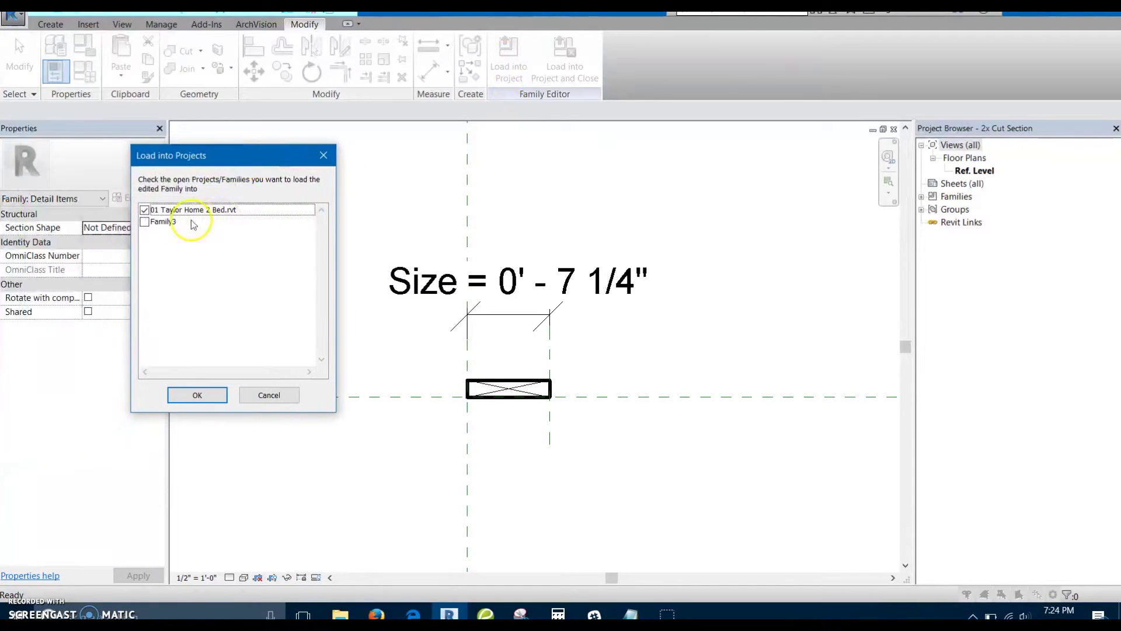
pyautogui.click(324, 156)
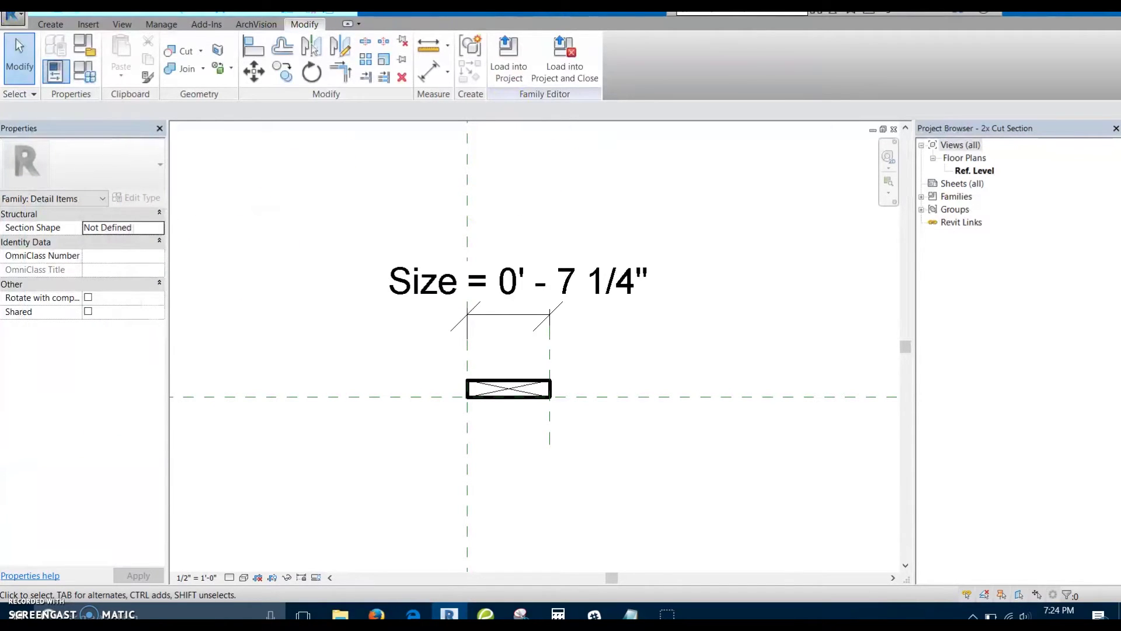
pyautogui.click(14, 18)
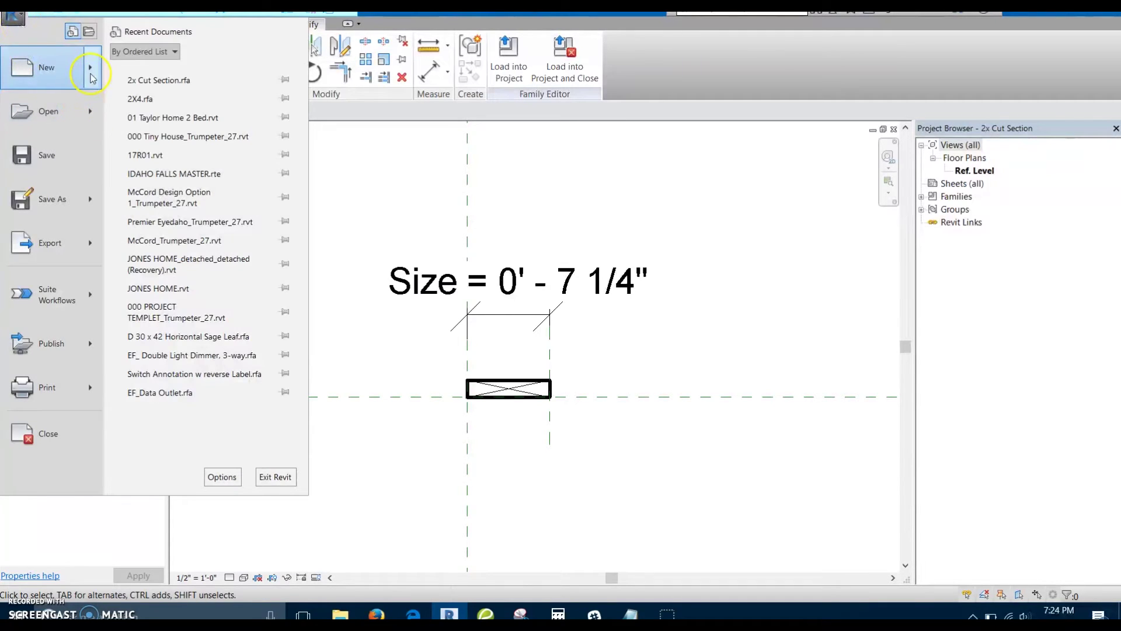
pyautogui.click(432, 177)
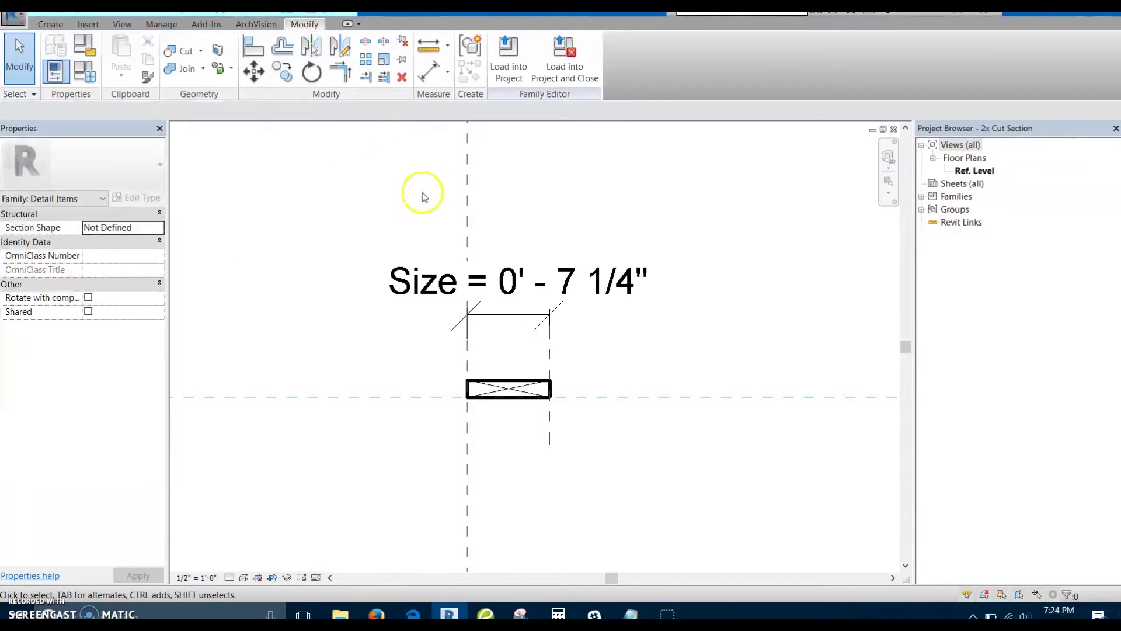
# - Create a new family from the Detail Item line based template
pyautogui.click(9, 21)
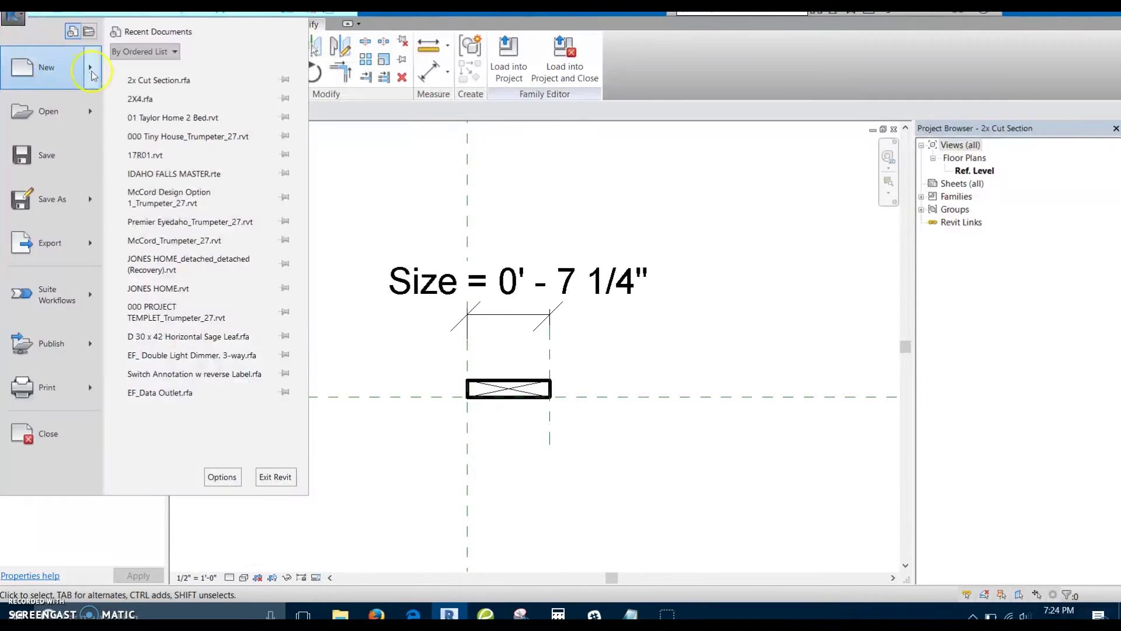
pyautogui.moveTo(93, 73)
pyautogui.click(148, 116)
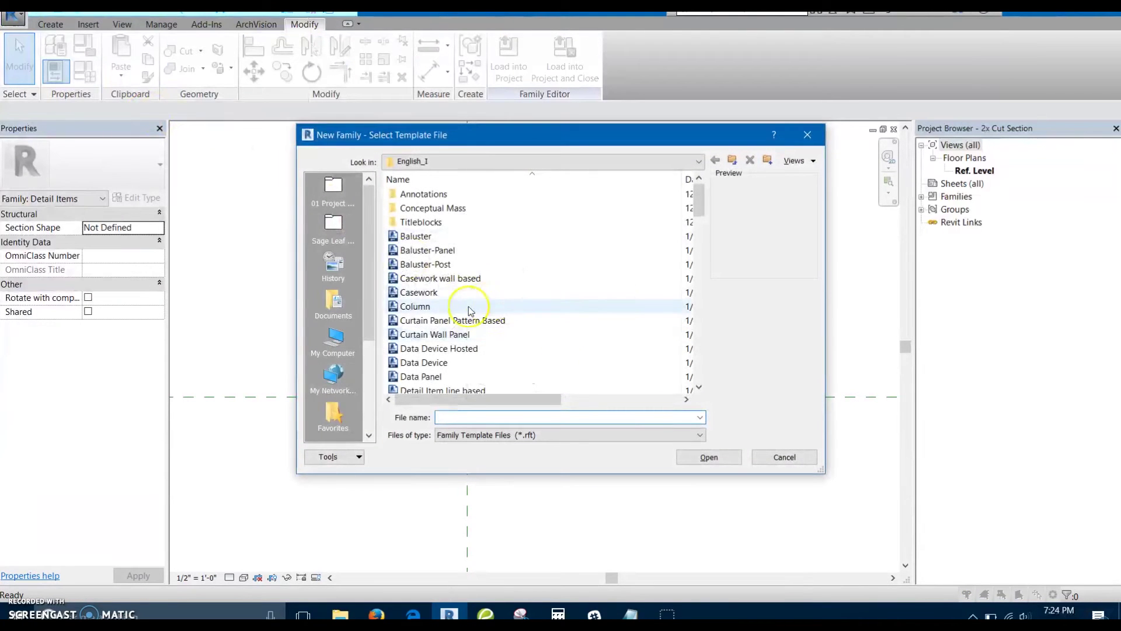
pyautogui.scroll(-2, 466, 303)
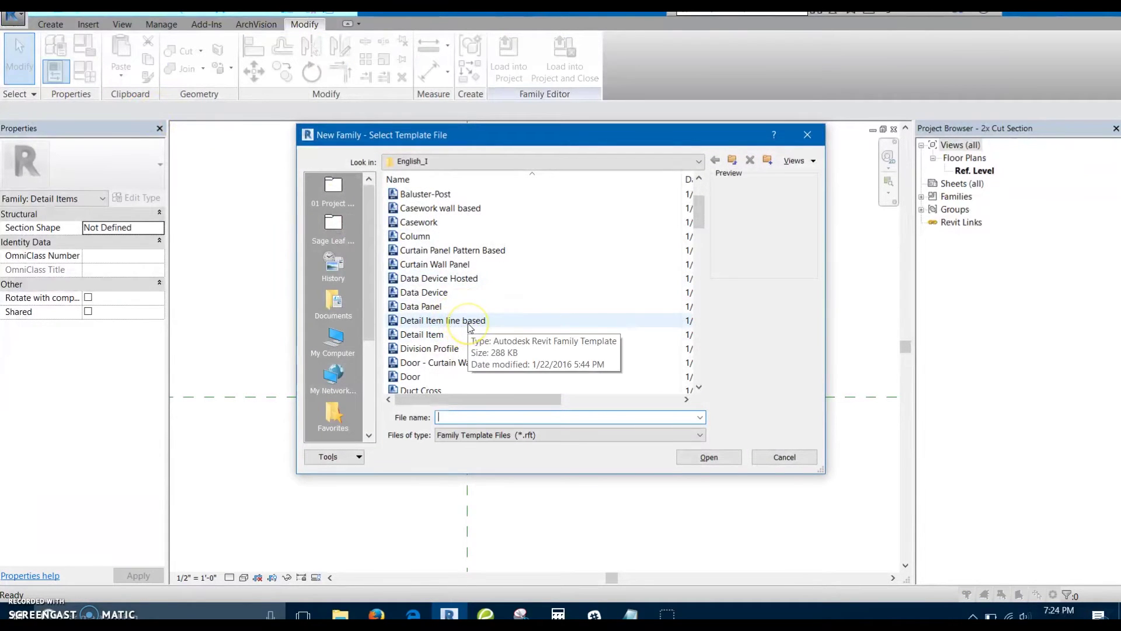
pyautogui.click(469, 322)
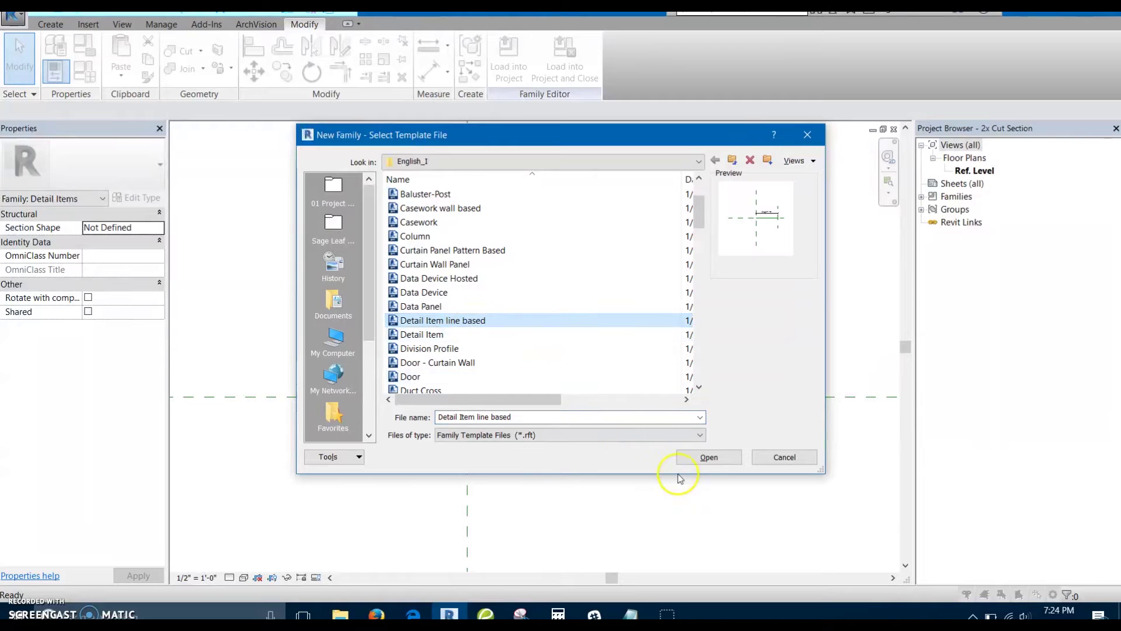
pyautogui.click(708, 458)
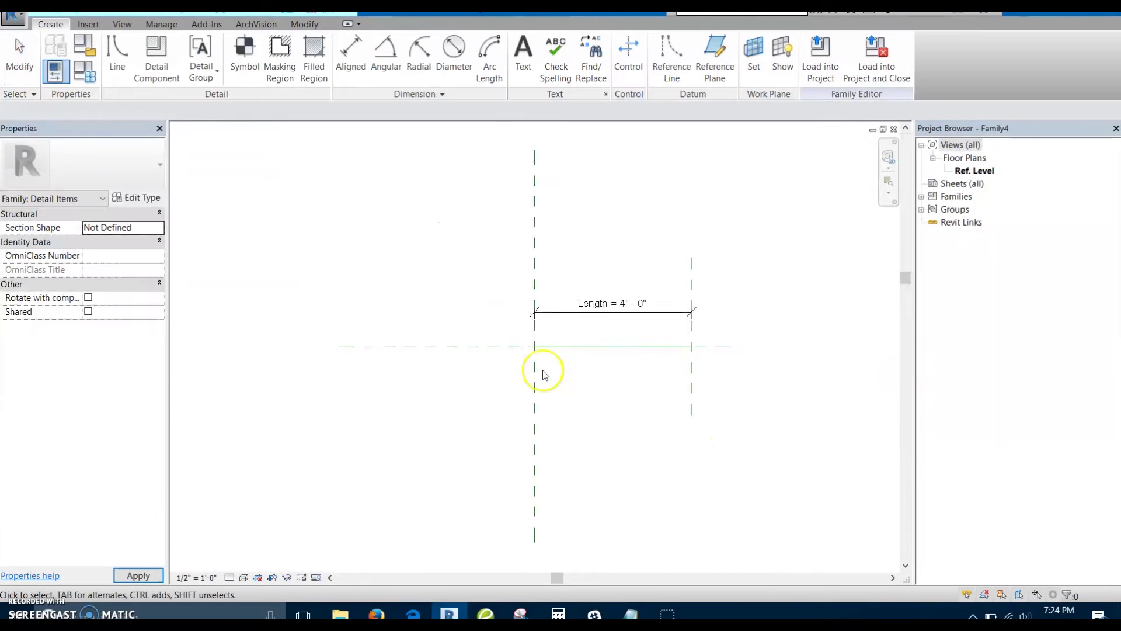
# - Move the Length dimension farther above the horizontal reference line to clear space for drawing
pyautogui.scroll(3, 594, 365)
pyautogui.moveTo(463, 356); pyautogui.dragTo(500, 378, button='middle')
pyautogui.scroll(2, 496, 388)
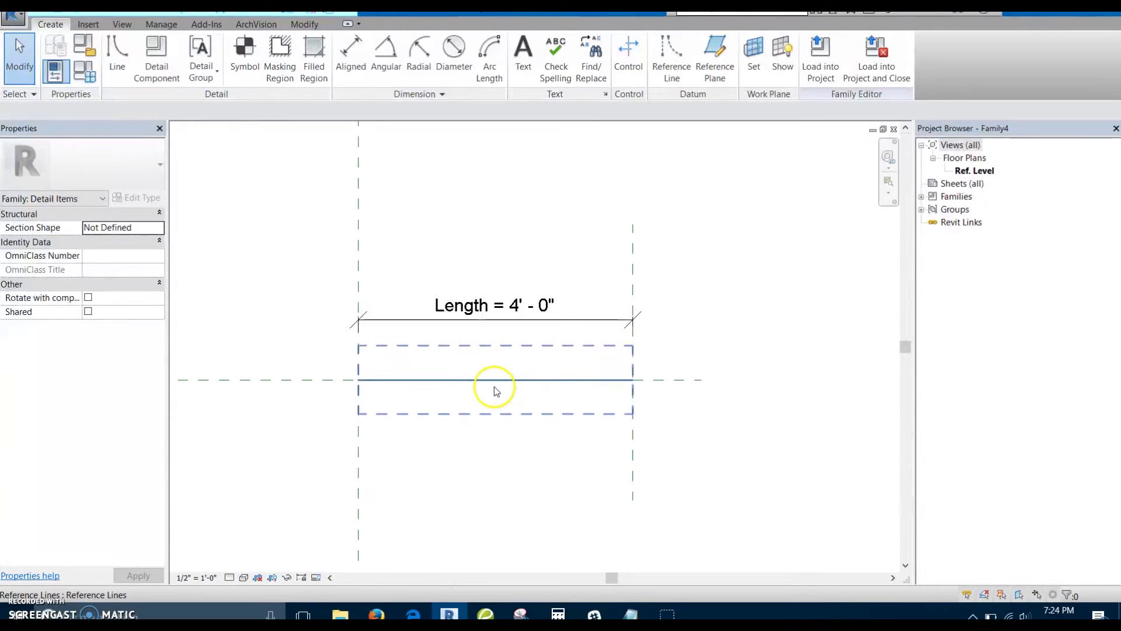
pyautogui.moveTo(530, 313); pyautogui.dragTo(518, 240)
pyautogui.scroll(-1, 625, 345)
# - Select the horizontal reference line to examine its extents and locks to the reference planes, and clear the selection
pyautogui.click(527, 374)
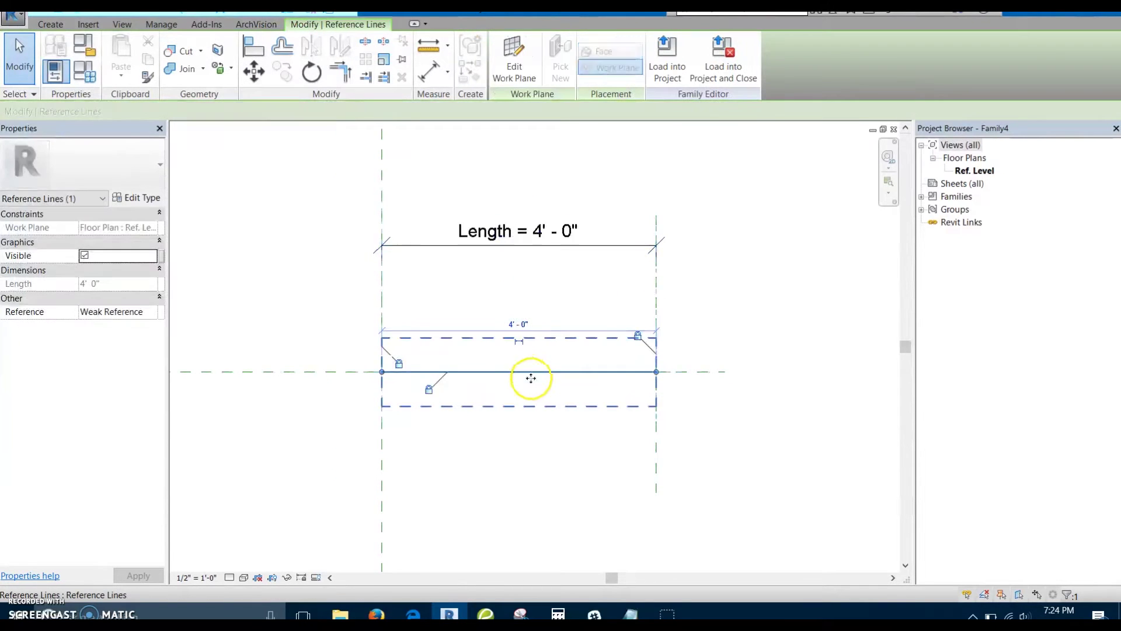
pyautogui.click(763, 460)
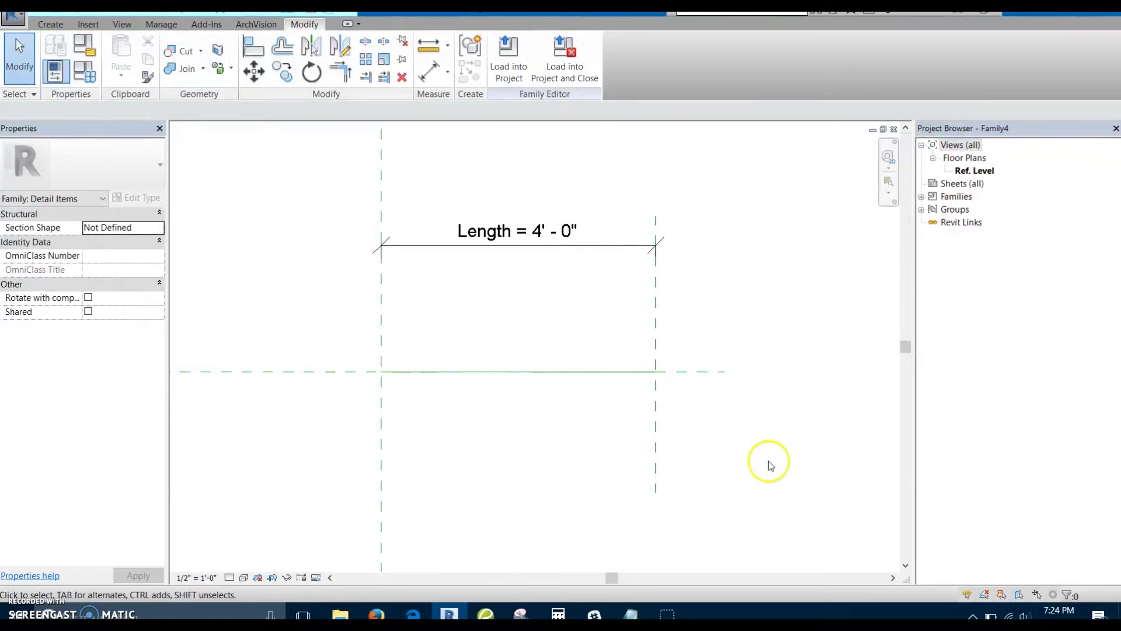
pyautogui.moveTo(590, 422); pyautogui.dragTo(591, 420, button='middle')
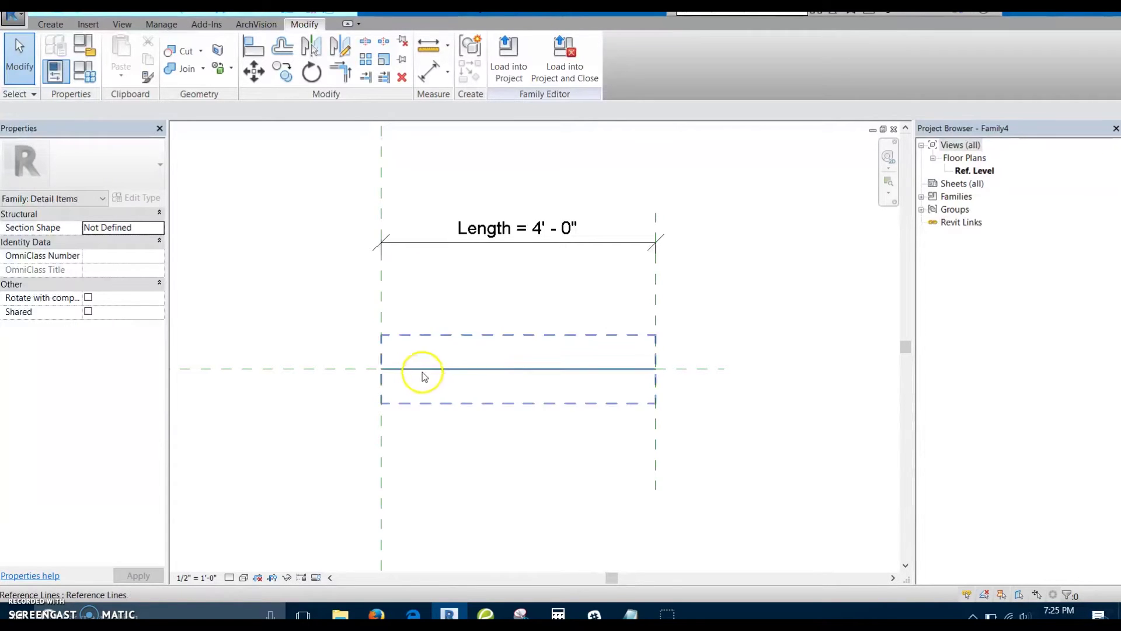
pyautogui.moveTo(481, 337)
pyautogui.mouseDown(button='middle')
pyautogui.moveTo(512, 350)
pyautogui.moveTo(456, 332)
pyautogui.mouseUp(button='middle')
pyautogui.scroll(1, 457, 334)
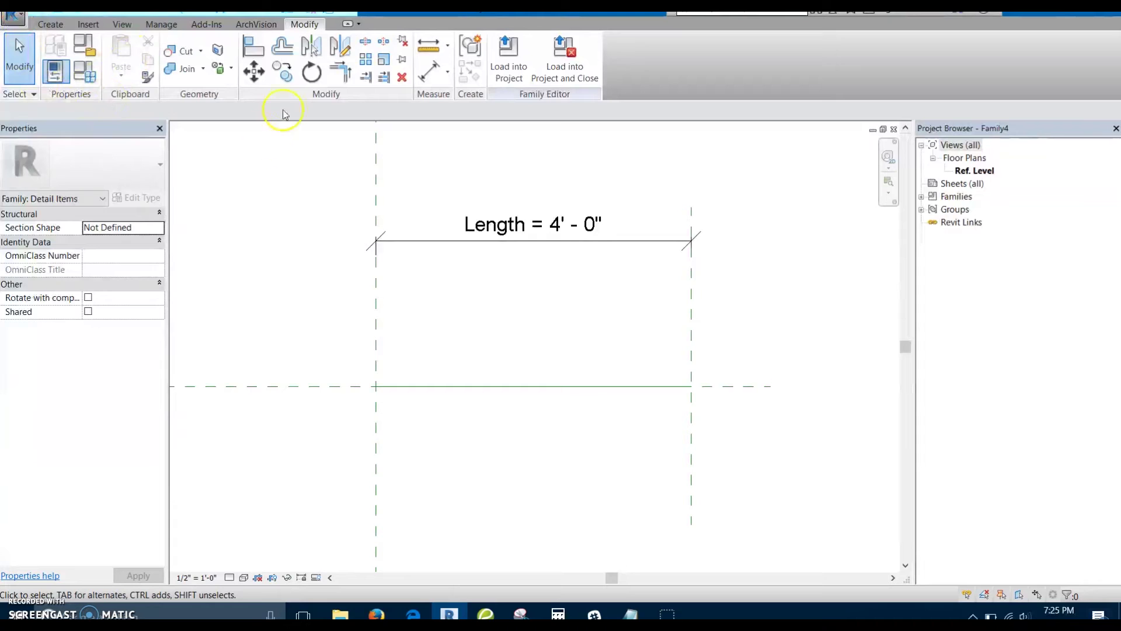
pyautogui.click(51, 24)
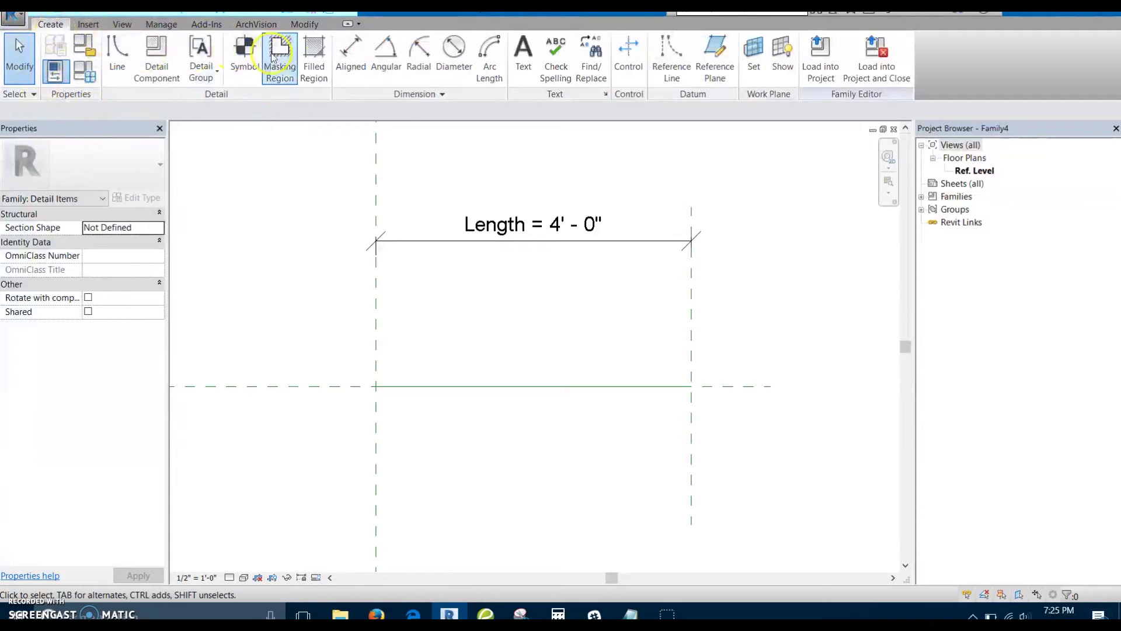
pyautogui.click(314, 65)
pyautogui.click(548, 42)
pyautogui.click(114, 165)
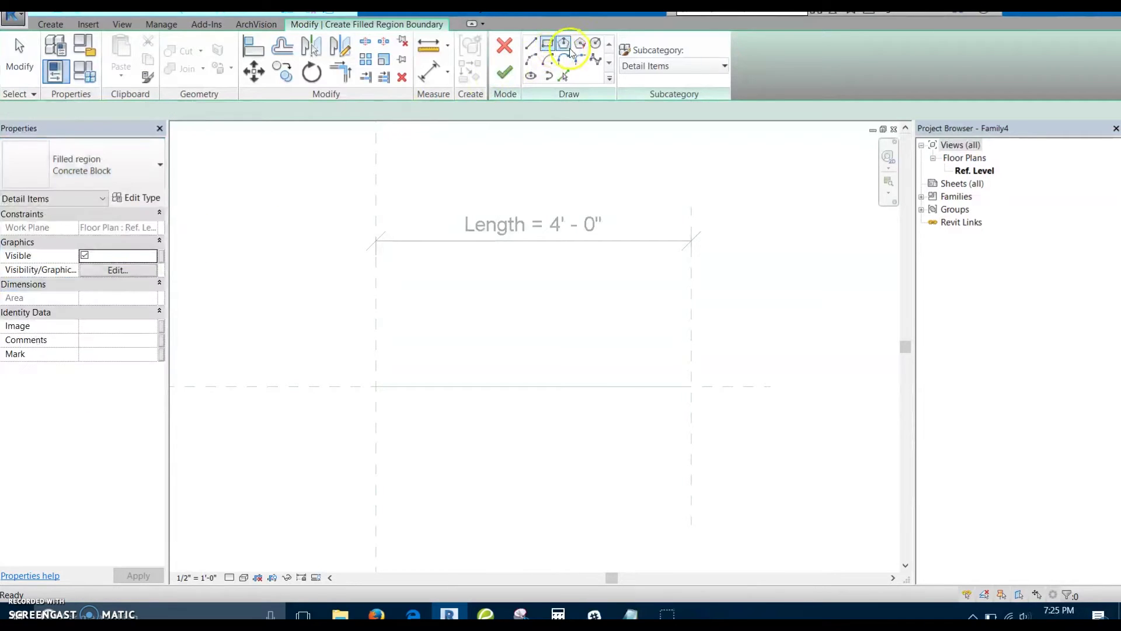
pyautogui.click(505, 72)
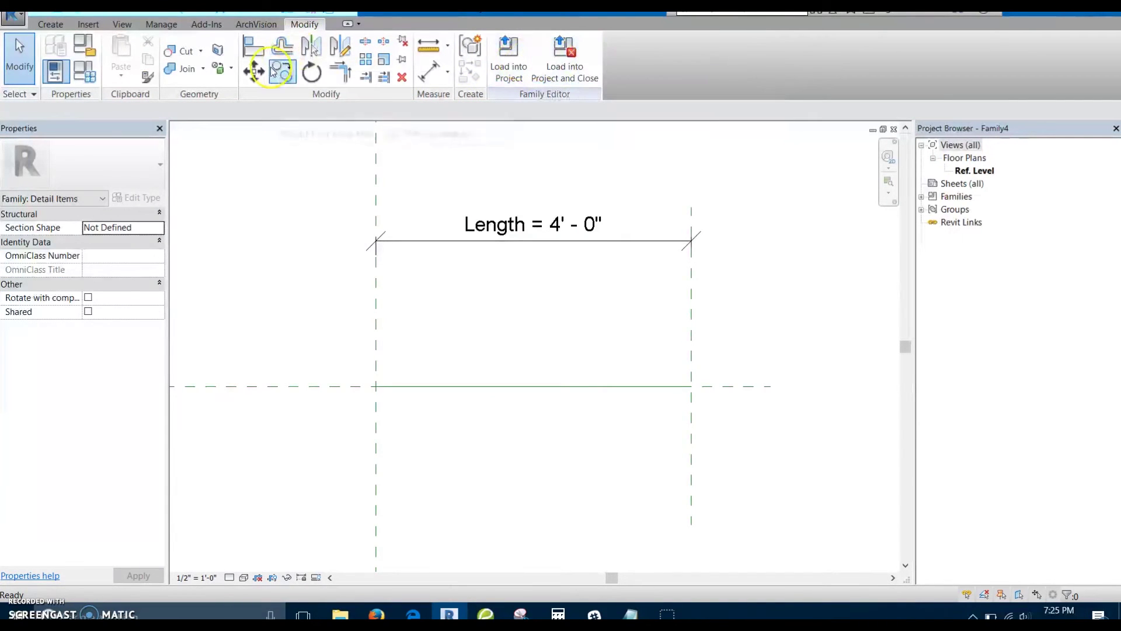
# - Sketch a rectangular masking region on the horizontal reference line, spanning both vertical reference planes and about 1' high
pyautogui.click(62, 27)
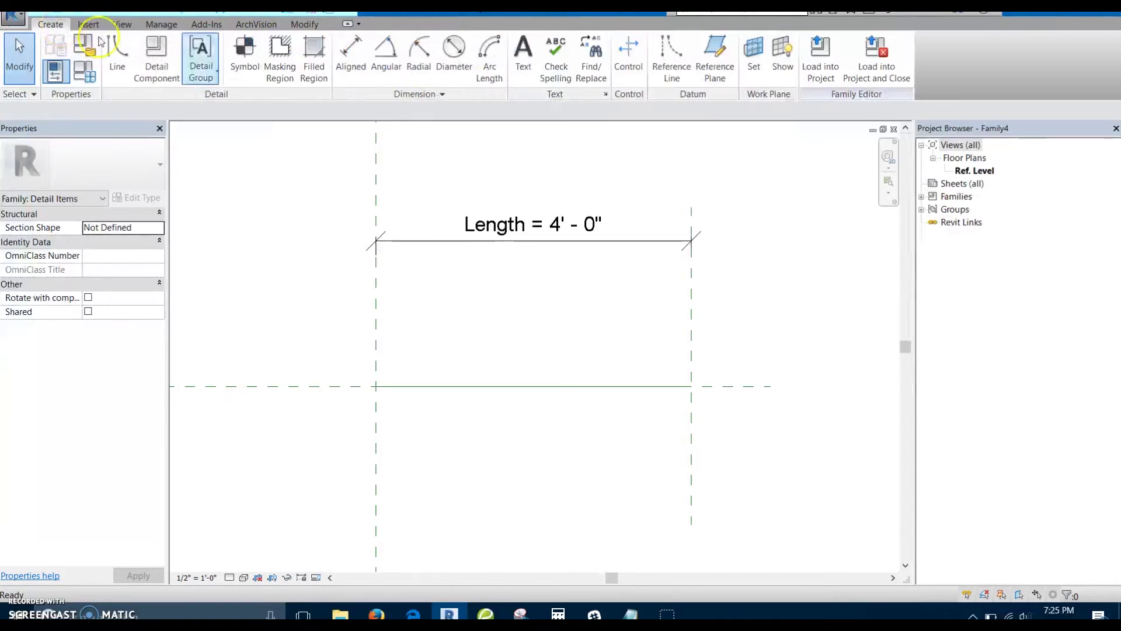
pyautogui.click(272, 60)
pyautogui.click(547, 43)
pyautogui.click(377, 386)
pyautogui.click(691, 303)
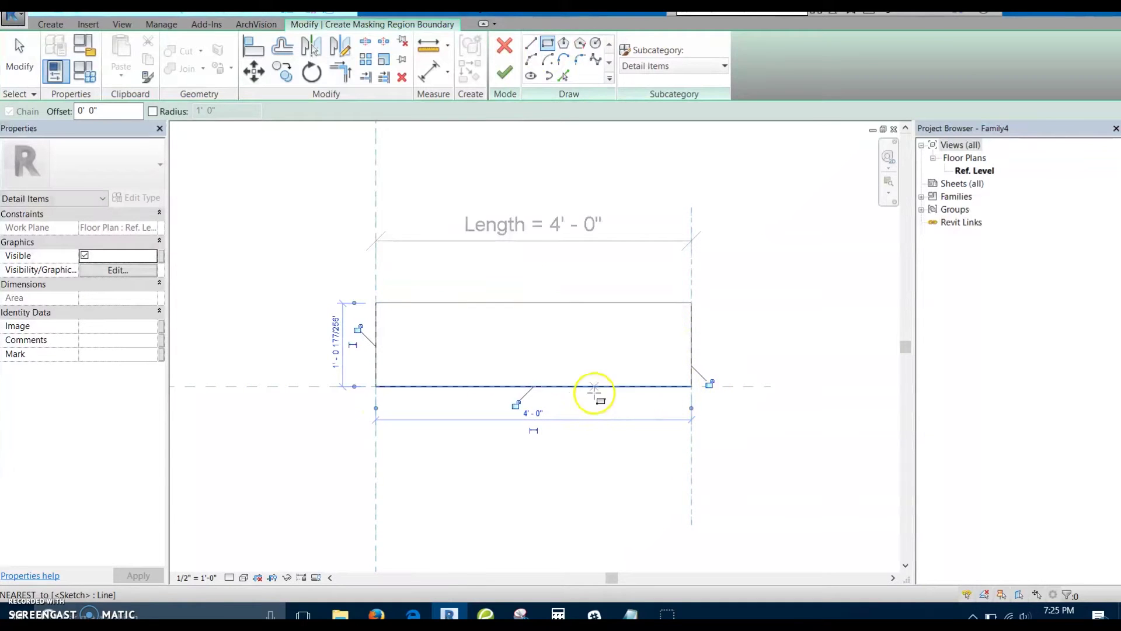
pyautogui.press('Escape')
pyautogui.press('Escape')
# - Set the masking region's height to 5 1/2" from its top edge, finish the boundary and clear the selection
pyautogui.click(492, 304)
pyautogui.click(717, 324)
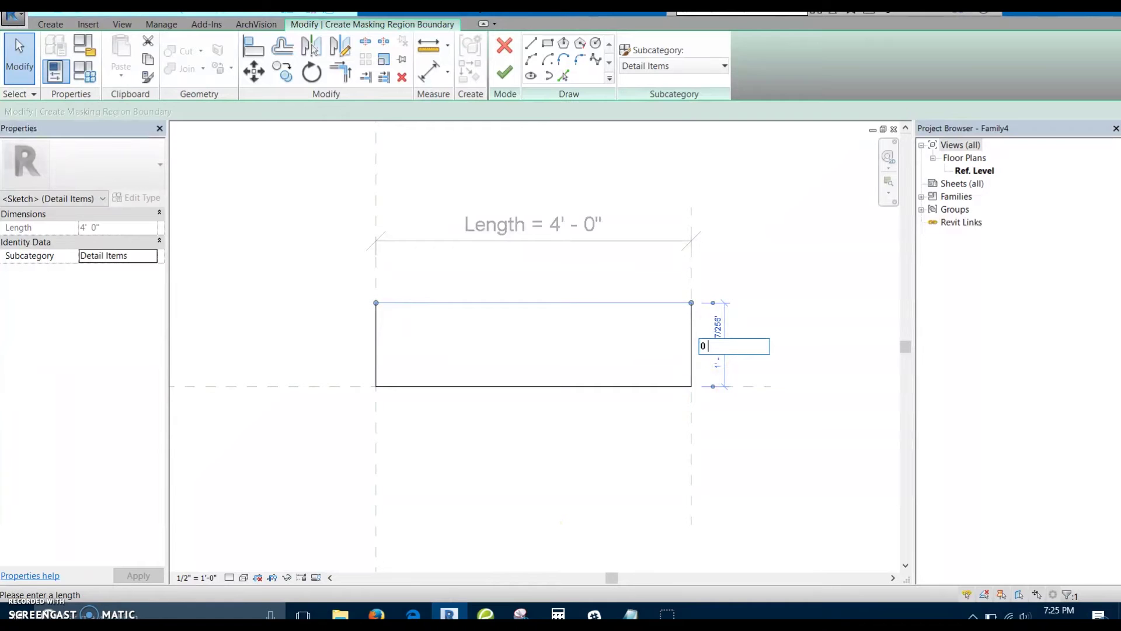
pyautogui.press('Return')
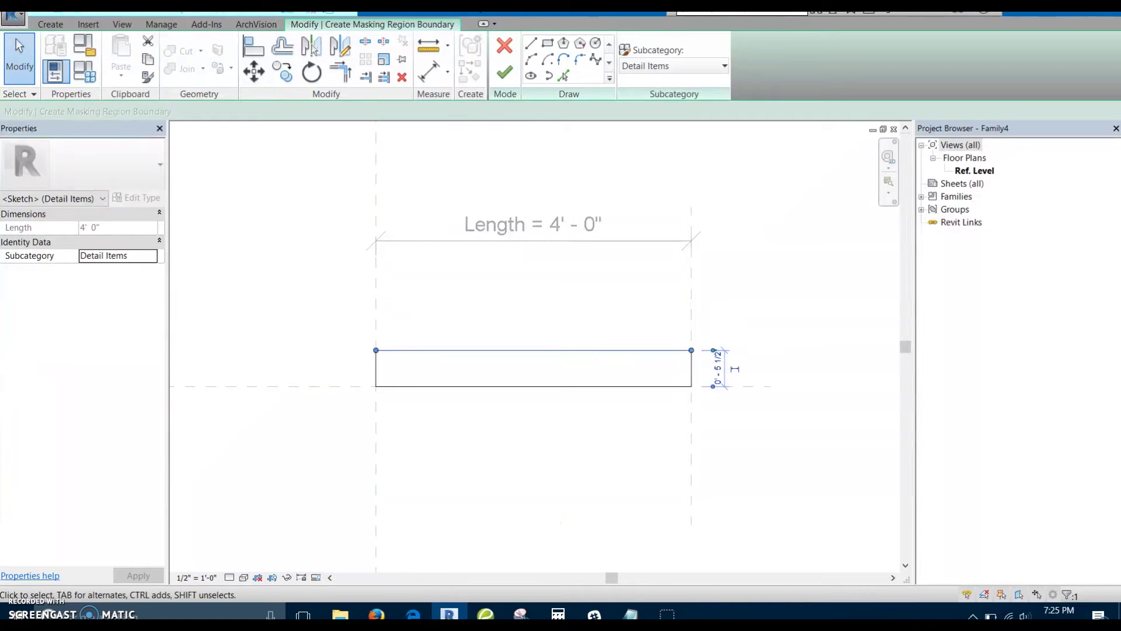
pyautogui.moveTo(488, 403); pyautogui.dragTo(460, 380, button='middle')
pyautogui.scroll(2, 494, 369)
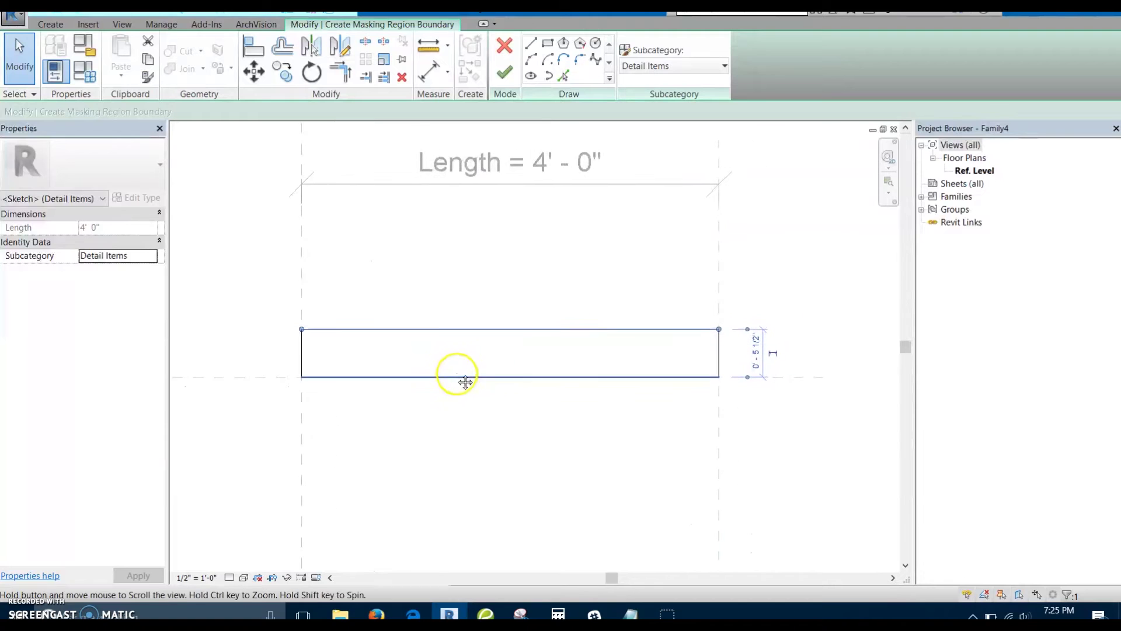
pyautogui.click(503, 73)
pyautogui.scroll(-1, 555, 315)
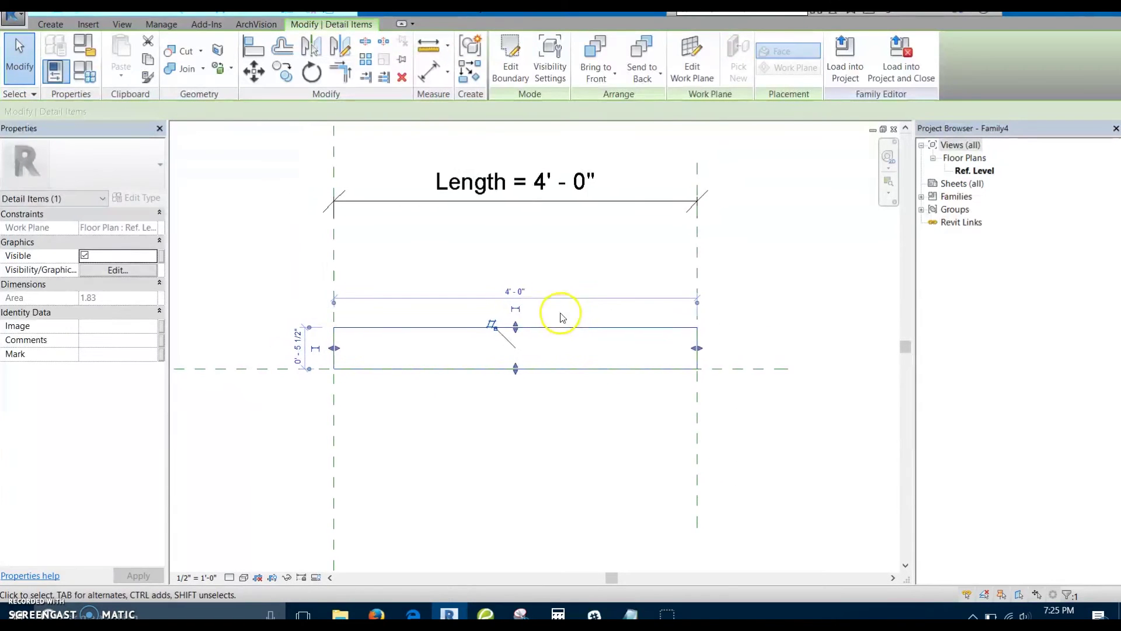
pyautogui.moveTo(552, 318); pyautogui.dragTo(566, 285, button='middle')
pyautogui.scroll(1, 545, 333)
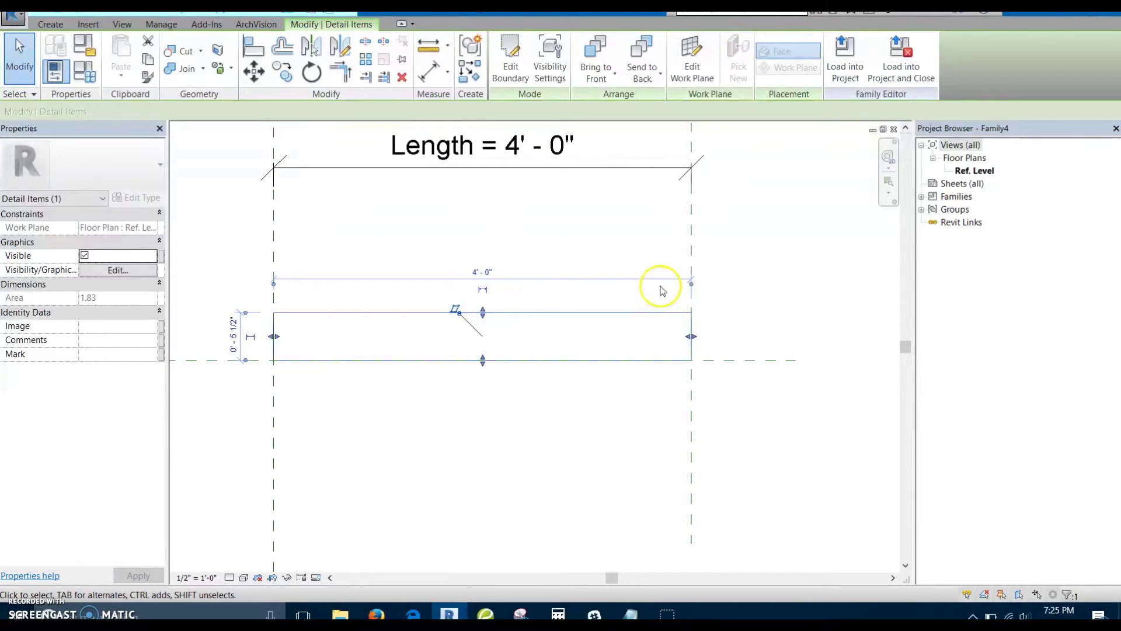
pyautogui.click(737, 314)
# - Start a filled region with the Gypsum type and duplicate that type as Plywood
pyautogui.scroll(1, 374, 333)
pyautogui.moveTo(358, 325); pyautogui.dragTo(361, 390, button='middle')
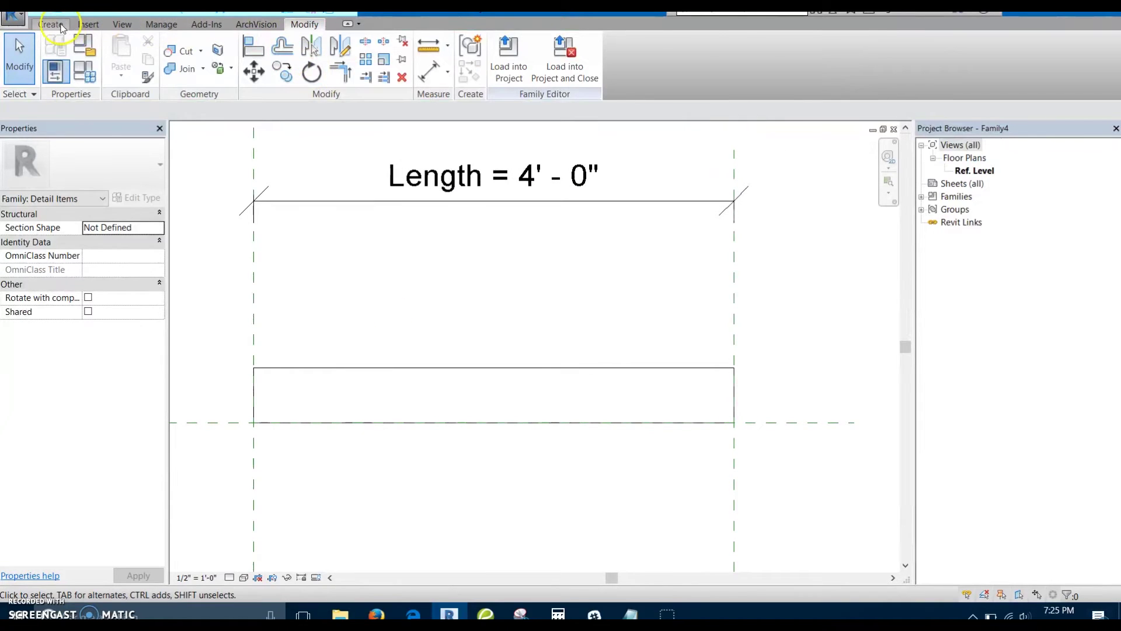
pyautogui.click(61, 27)
pyautogui.click(311, 46)
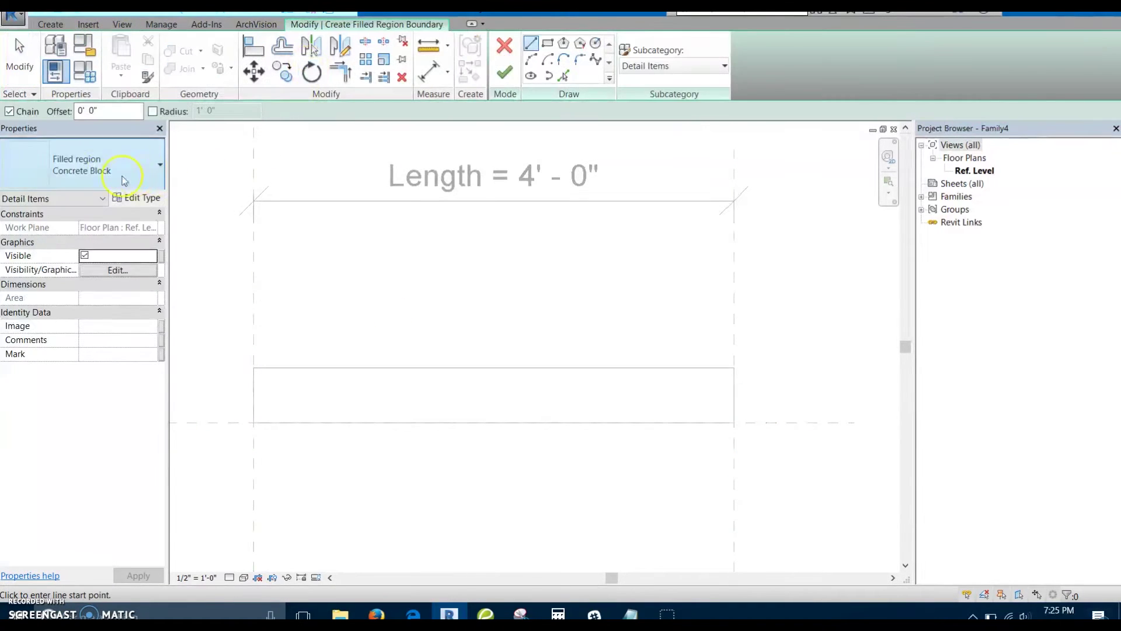
pyautogui.click(124, 180)
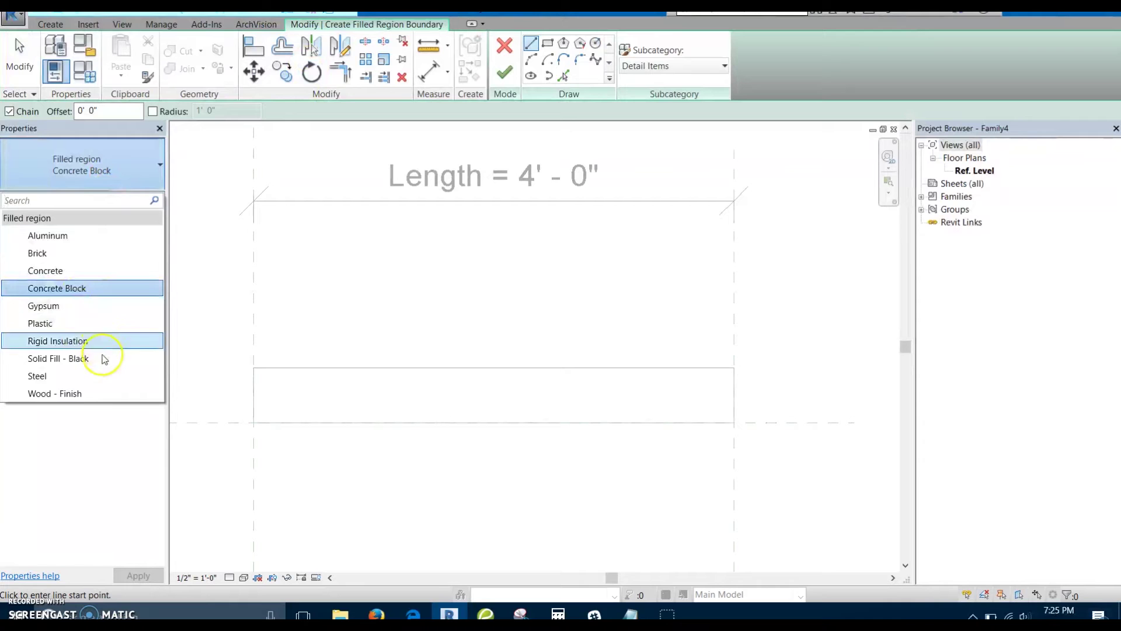
pyautogui.click(90, 312)
pyautogui.click(121, 184)
pyautogui.click(128, 200)
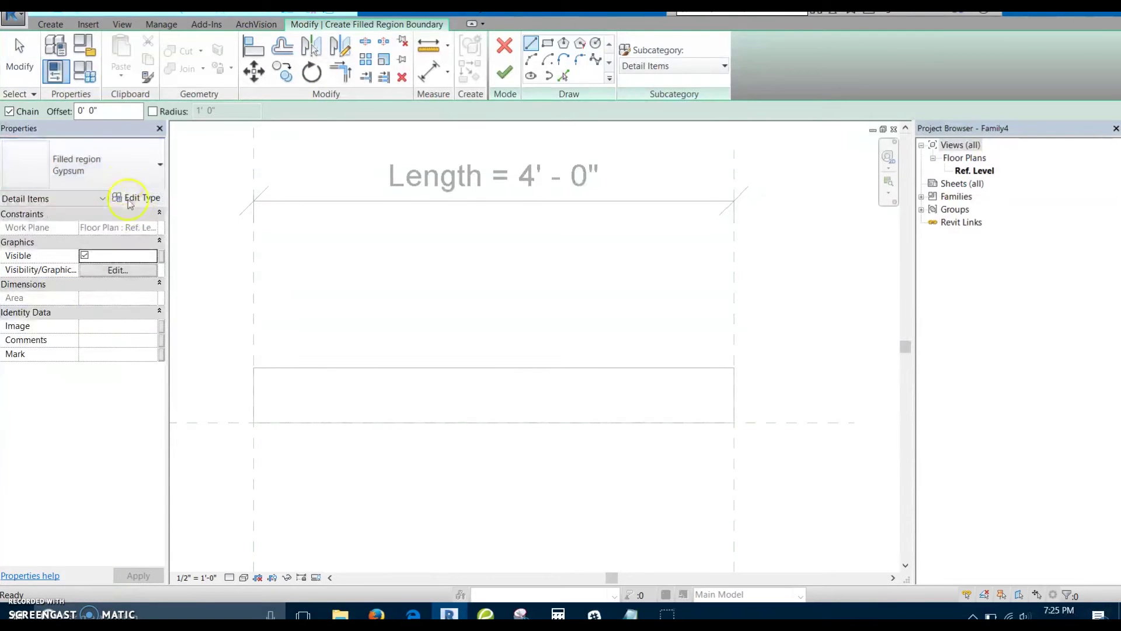
pyautogui.click(130, 198)
pyautogui.click(1087, 86)
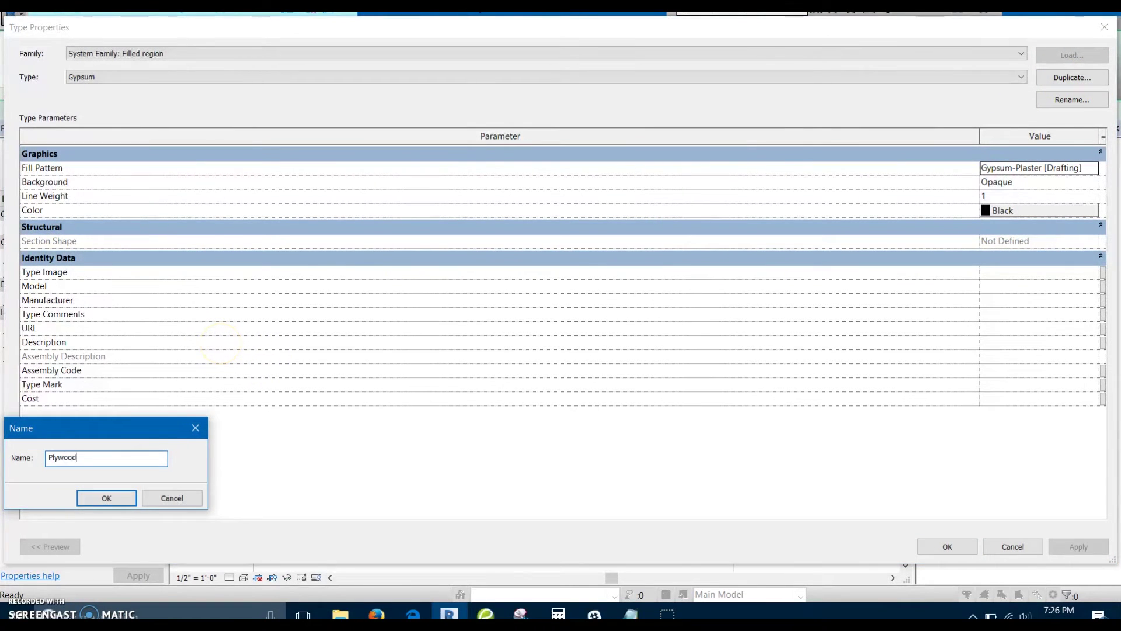
pyautogui.press('Return')
# - Look through the drafting fill patterns for a plywood pattern, and leave the type settings and the filled region sketch
pyautogui.click(1091, 168)
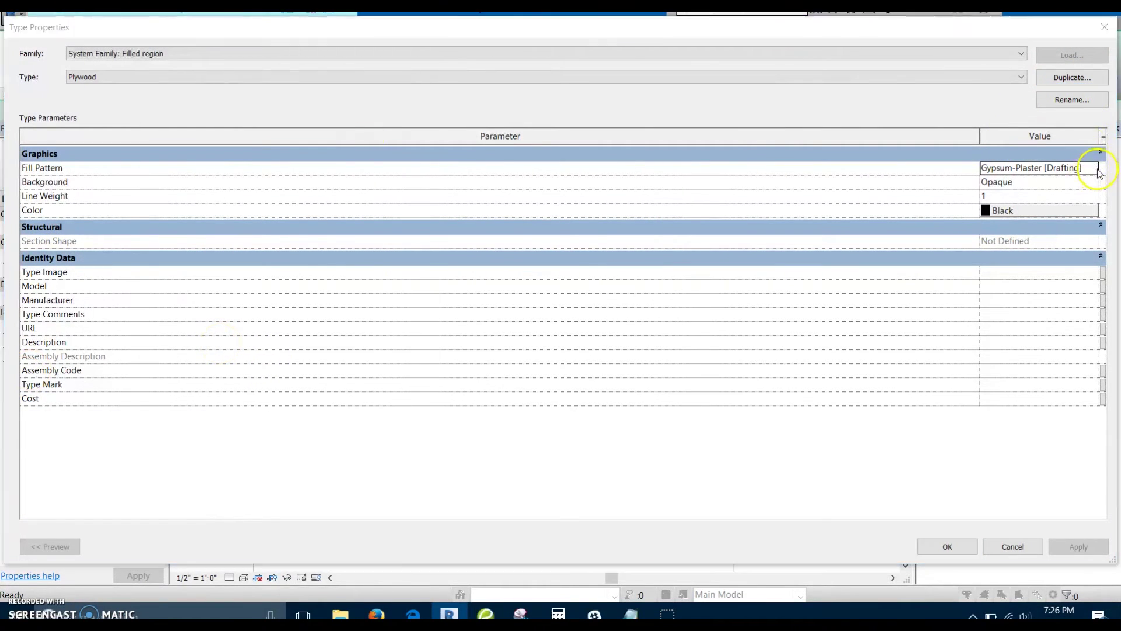
pyautogui.moveTo(349, 194); pyautogui.dragTo(345, 242)
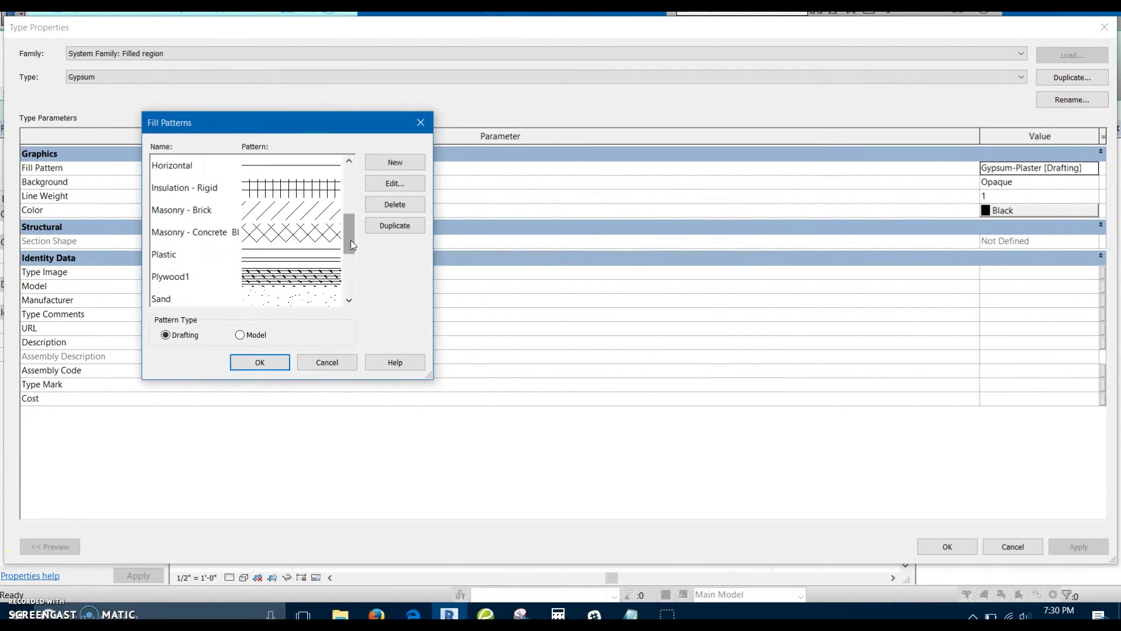
pyautogui.moveTo(352, 245); pyautogui.dragTo(350, 226)
pyautogui.click(327, 363)
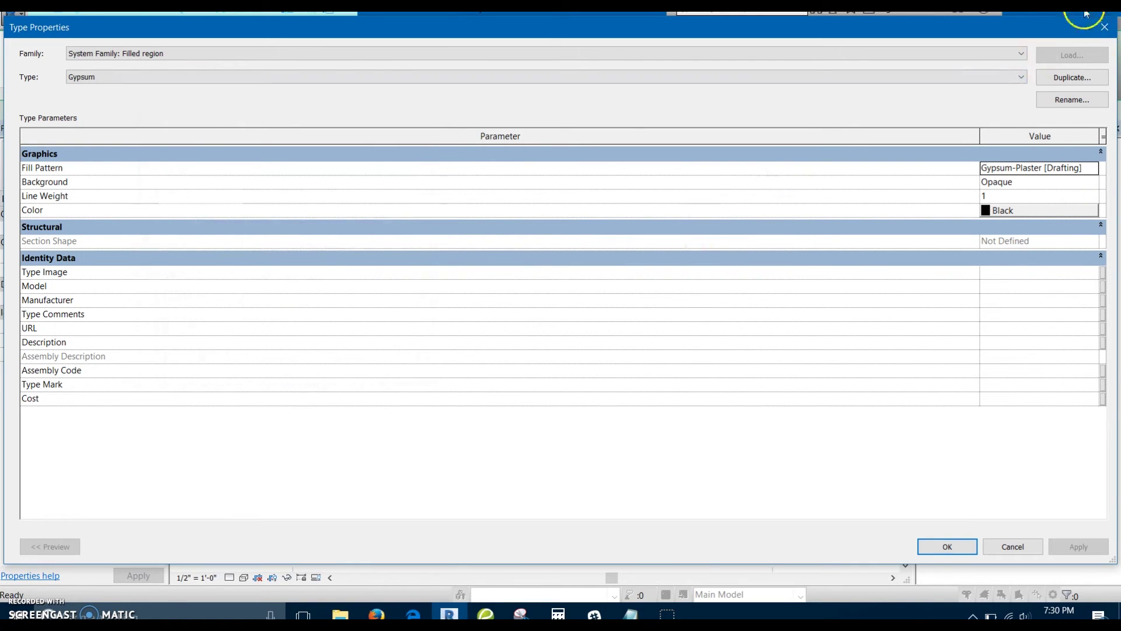
pyautogui.click(1101, 29)
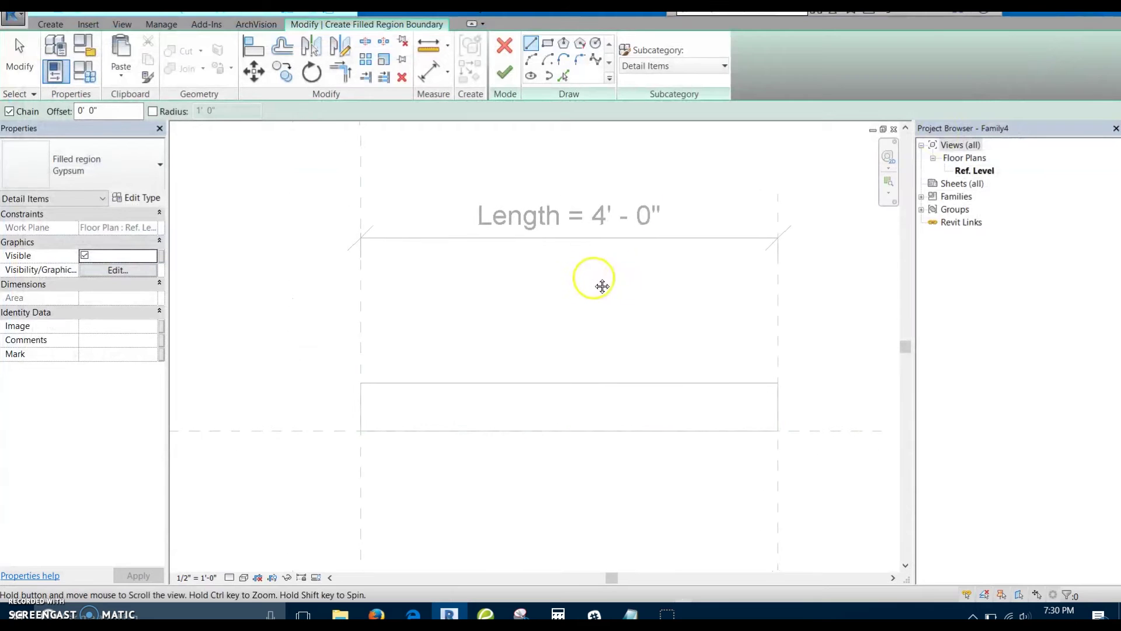
pyautogui.click(505, 73)
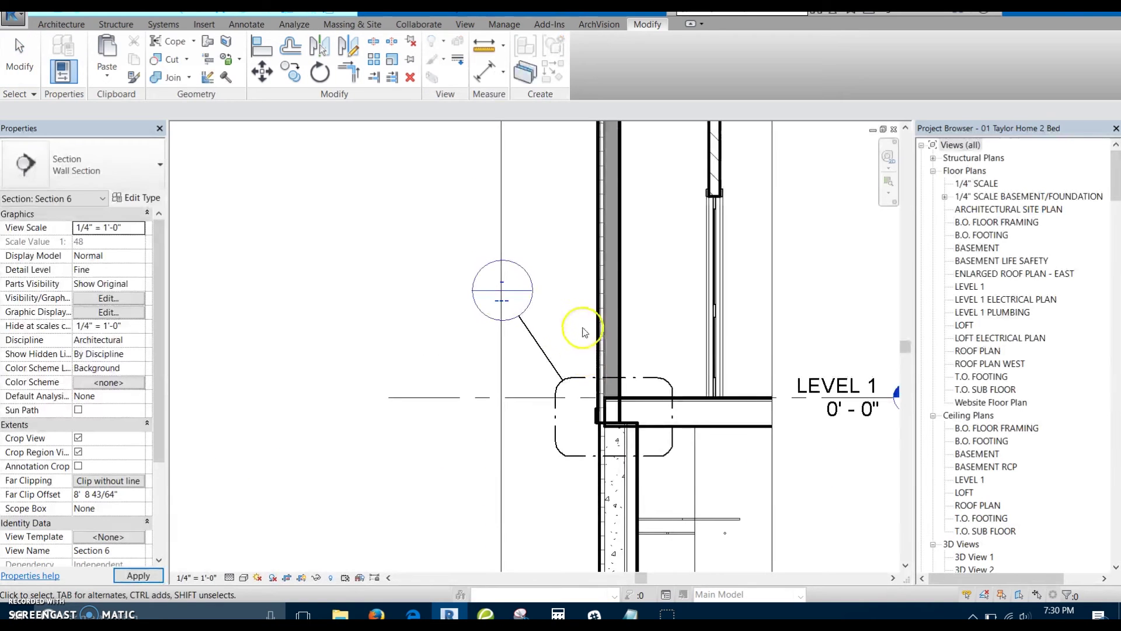
# - In the project's wall section, draw a rectangular PLYWOOD filled region about 1'-7" by 0'-9" beside the exterior wall
pyautogui.moveTo(551, 358); pyautogui.dragTo(542, 377, button='middle')
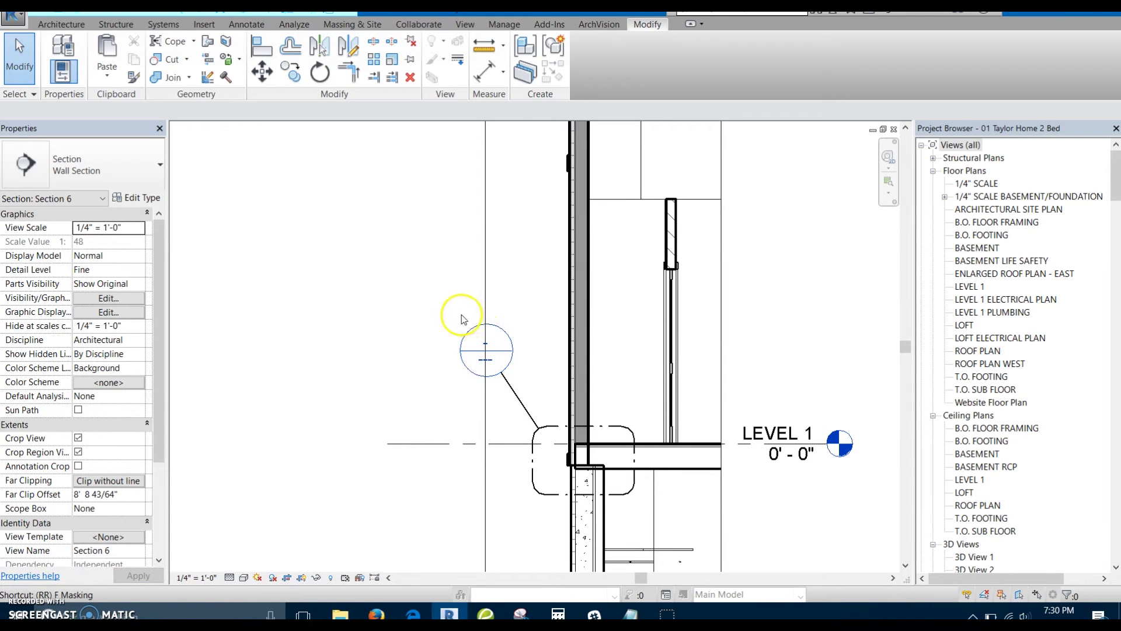
pyautogui.press('r')
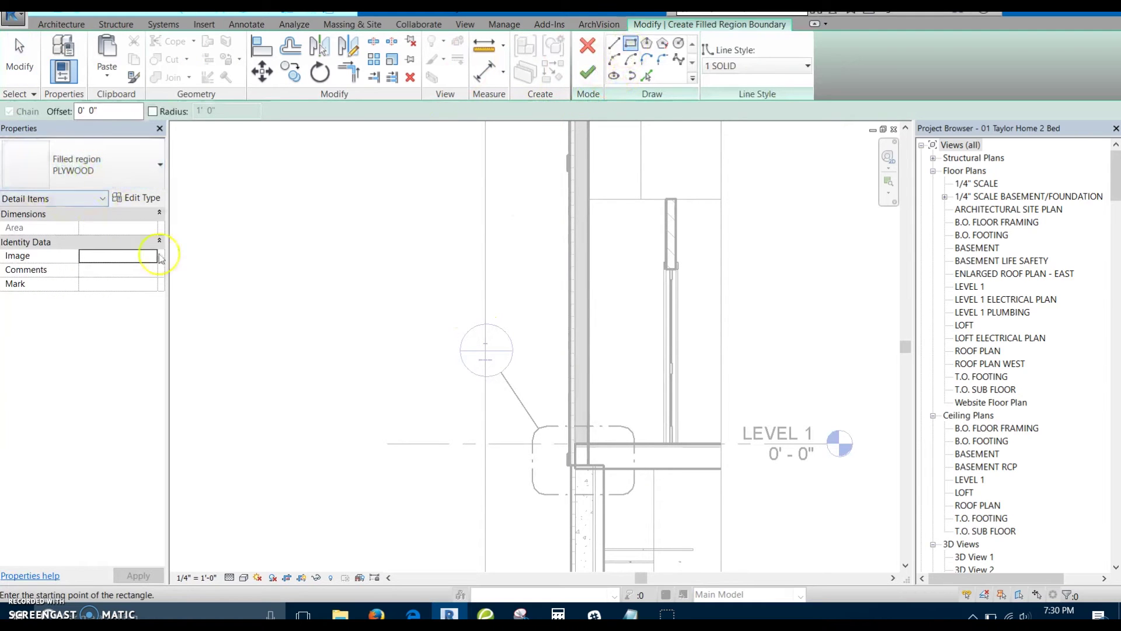
pyautogui.click(552, 270)
pyautogui.scroll(3, 554, 279)
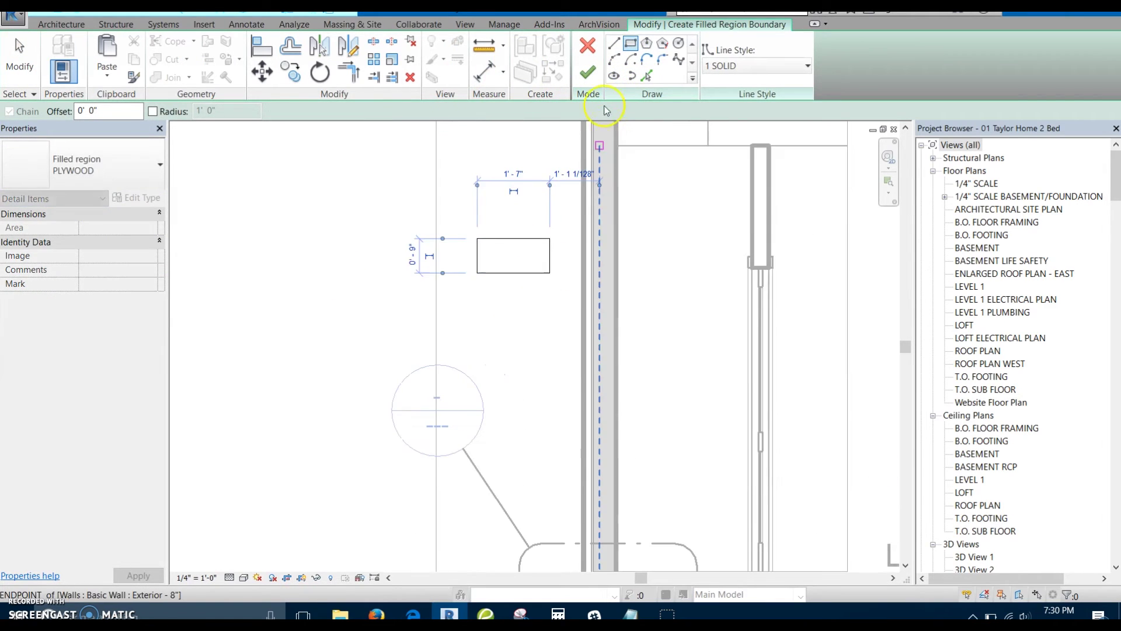
pyautogui.click(587, 72)
# - Copy the plywood filled region into the line-based detail family to bring in its type, and delete the pasted region
pyautogui.click(535, 263)
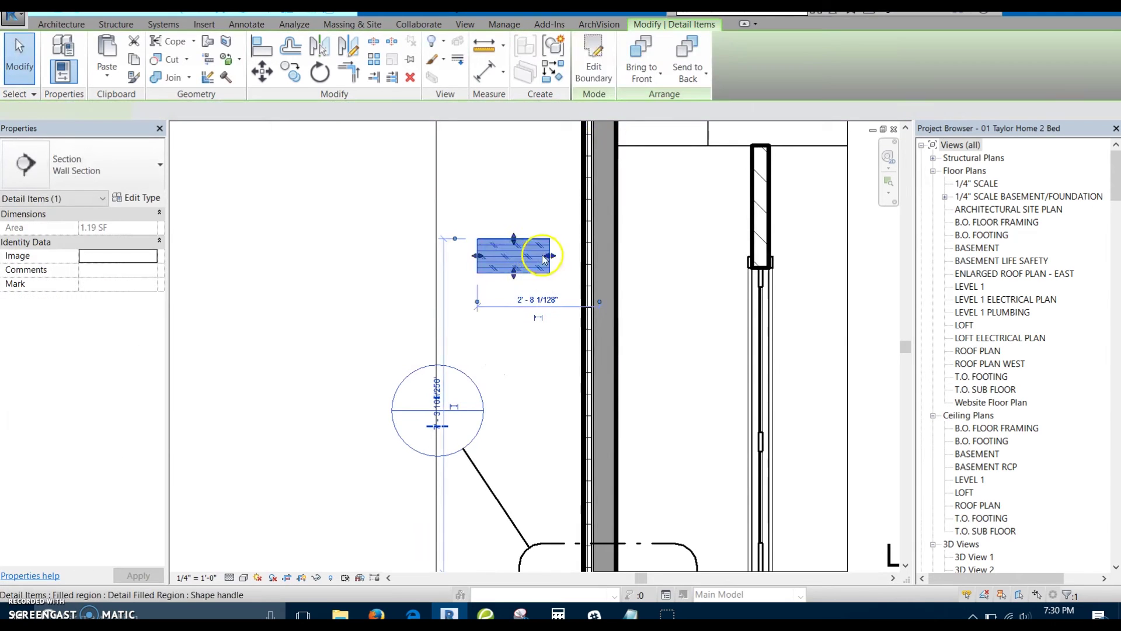
pyautogui.hotkey('ctrl', 'Tab')
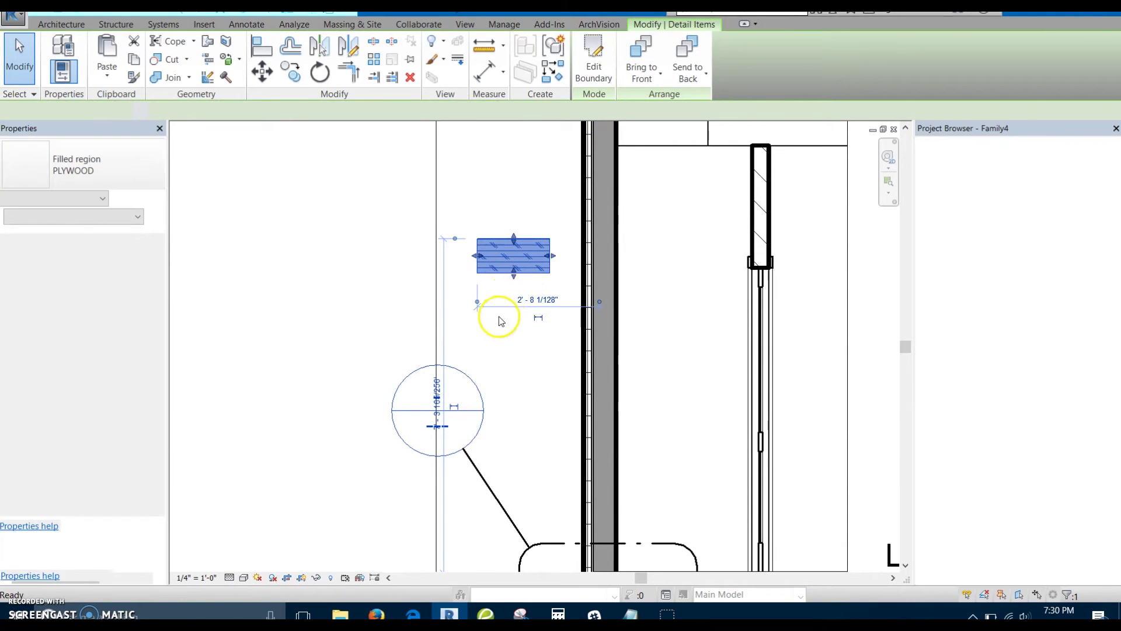
pyautogui.click(509, 316)
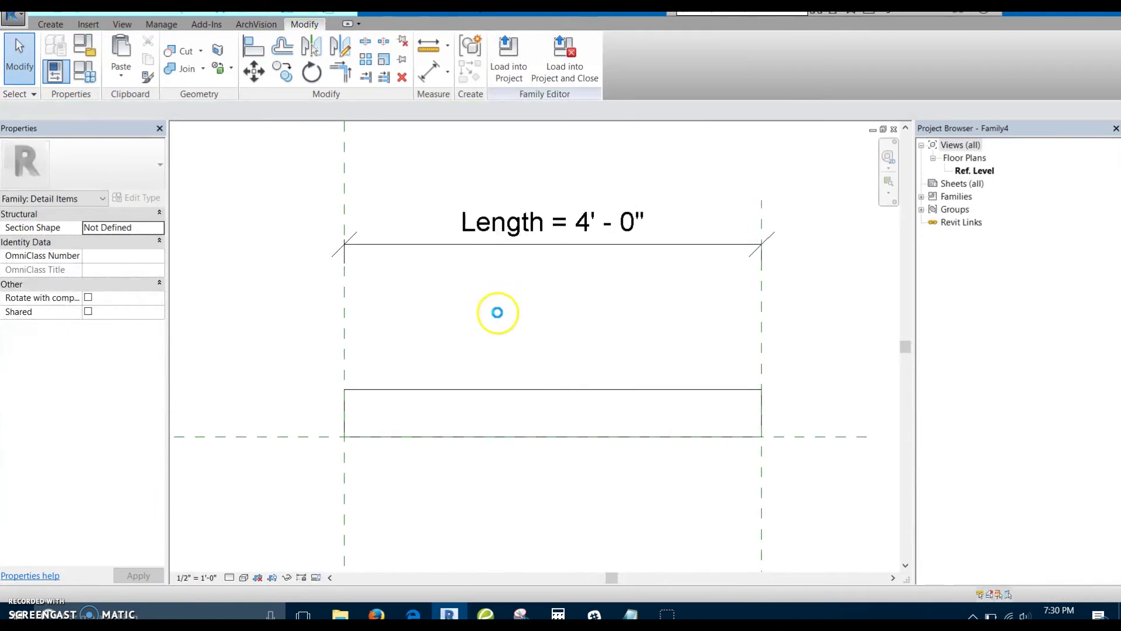
pyautogui.hotkey('ctrl', 'v')
pyautogui.click(457, 336)
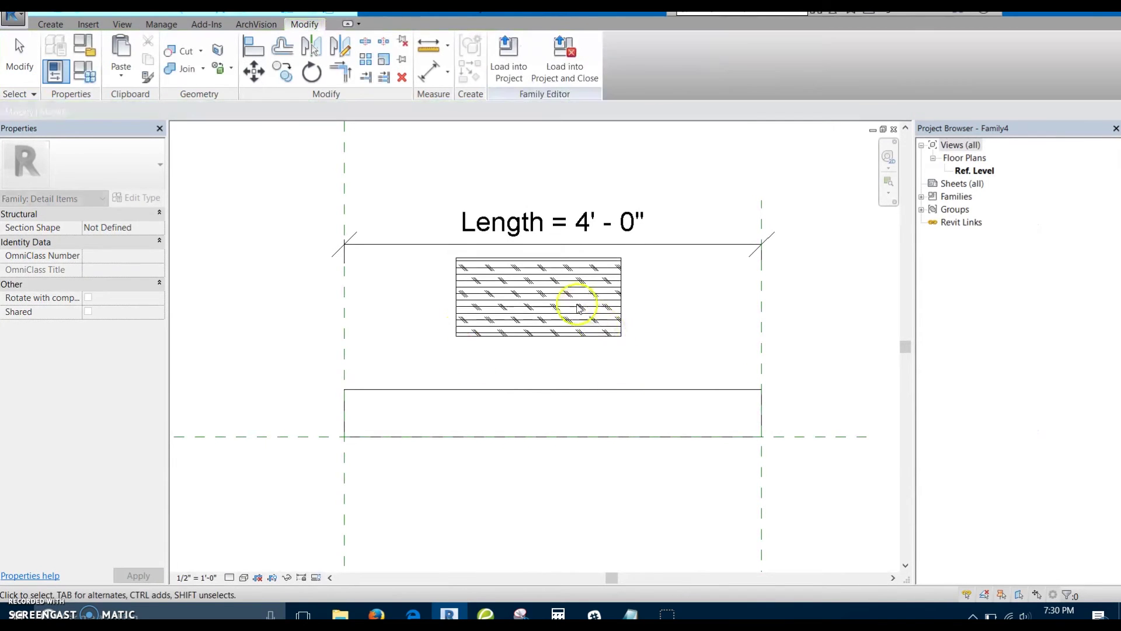
pyautogui.click(610, 286)
pyautogui.press('Delete')
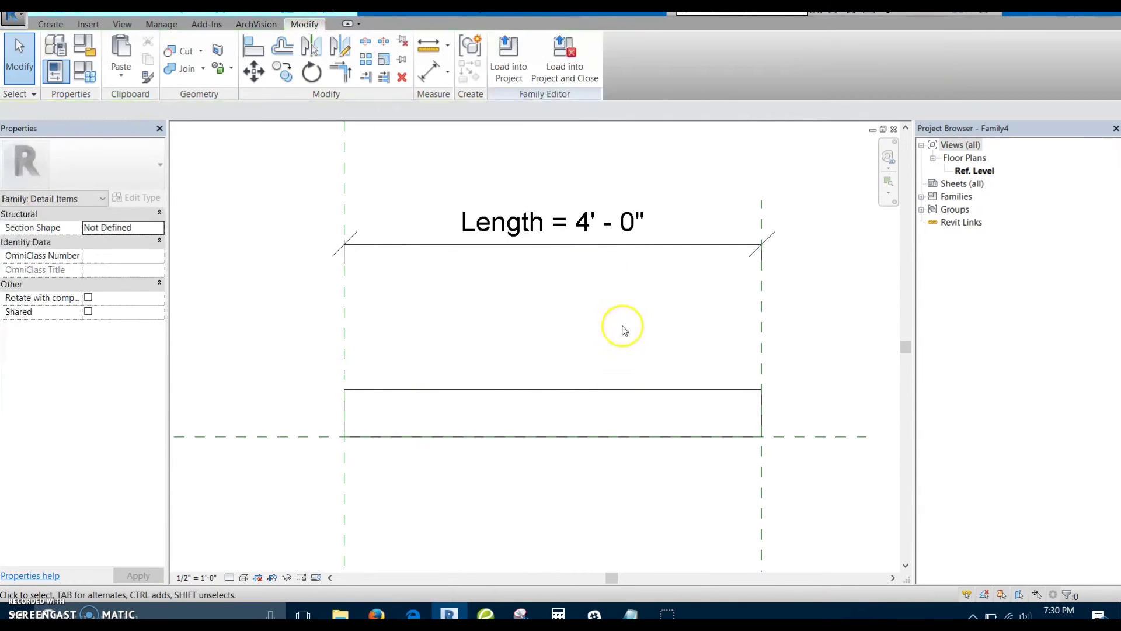
# - Sketch a rectangular PLYWOOD filled region on the masking region's top edge, spanning its full 4'-0" length and about 3" high
pyautogui.scroll(-1, 555, 307)
pyautogui.moveTo(555, 307); pyautogui.dragTo(526, 343, button='middle')
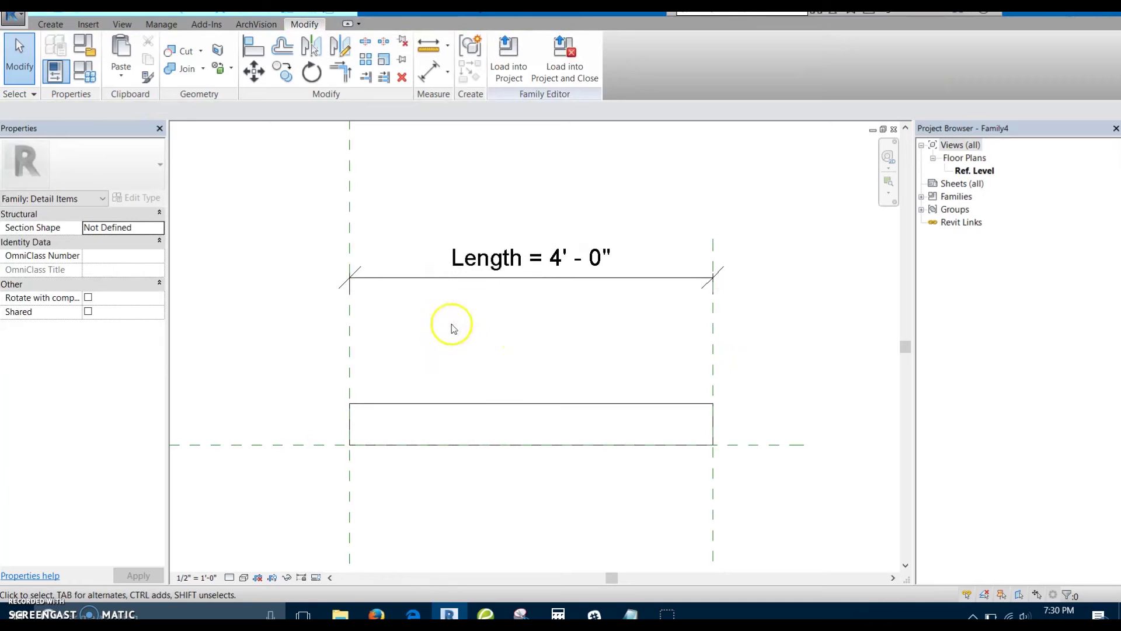
pyautogui.press('f')
pyautogui.press('r')
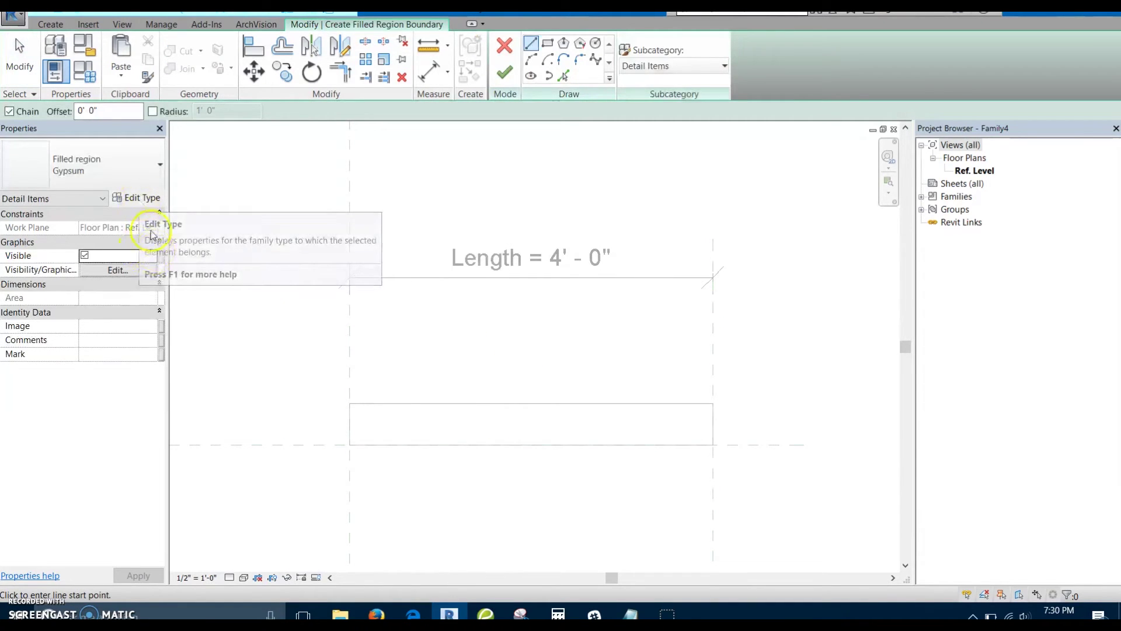
pyautogui.click(117, 172)
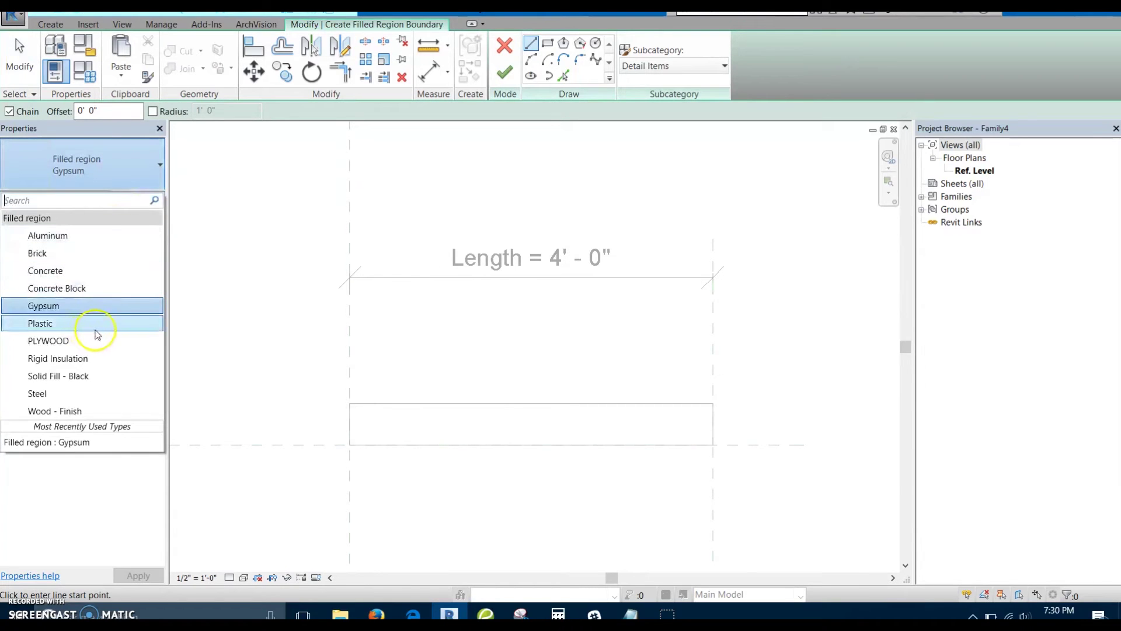
pyautogui.click(108, 341)
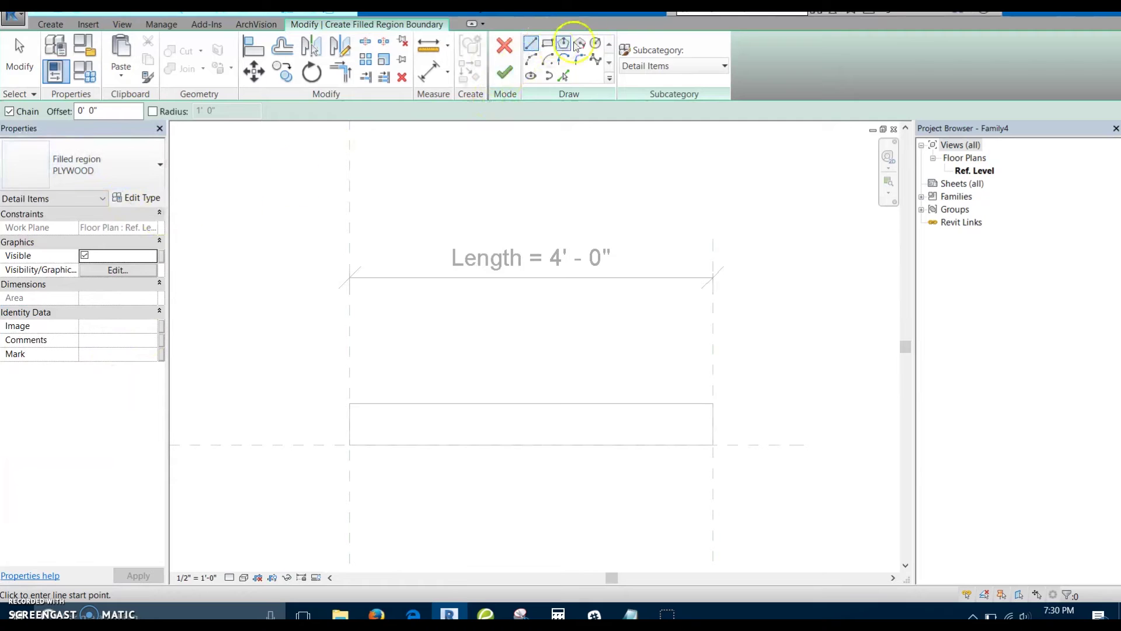
pyautogui.click(547, 45)
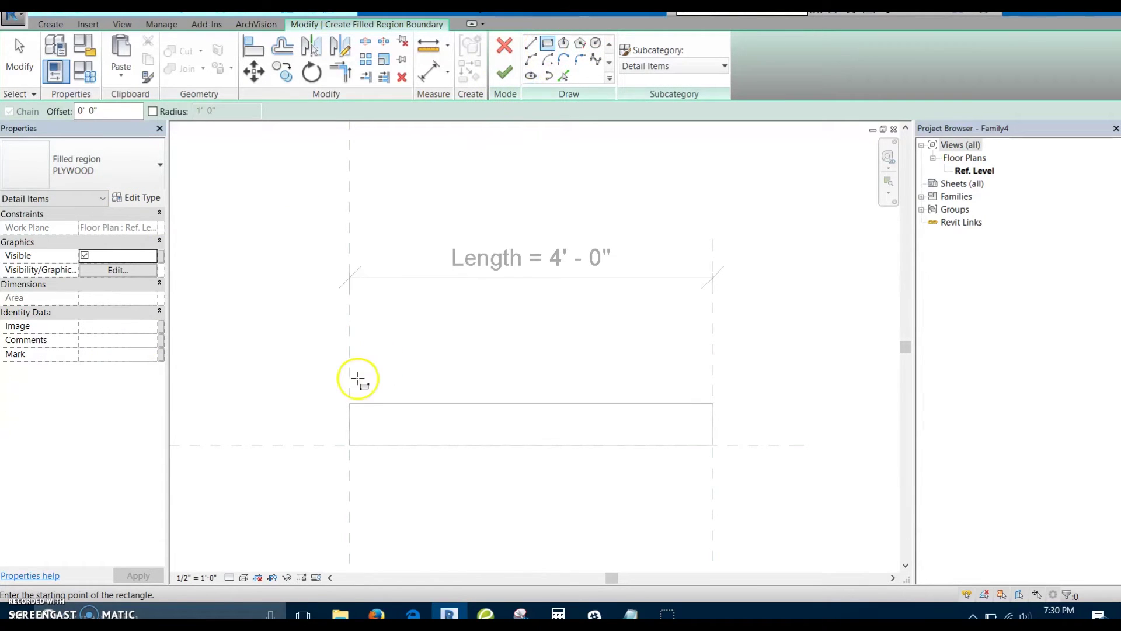
pyautogui.click(349, 403)
pyautogui.scroll(3, 409, 327)
pyautogui.scroll(-3, 759, 305)
pyautogui.scroll(2, 701, 317)
pyautogui.click(730, 376)
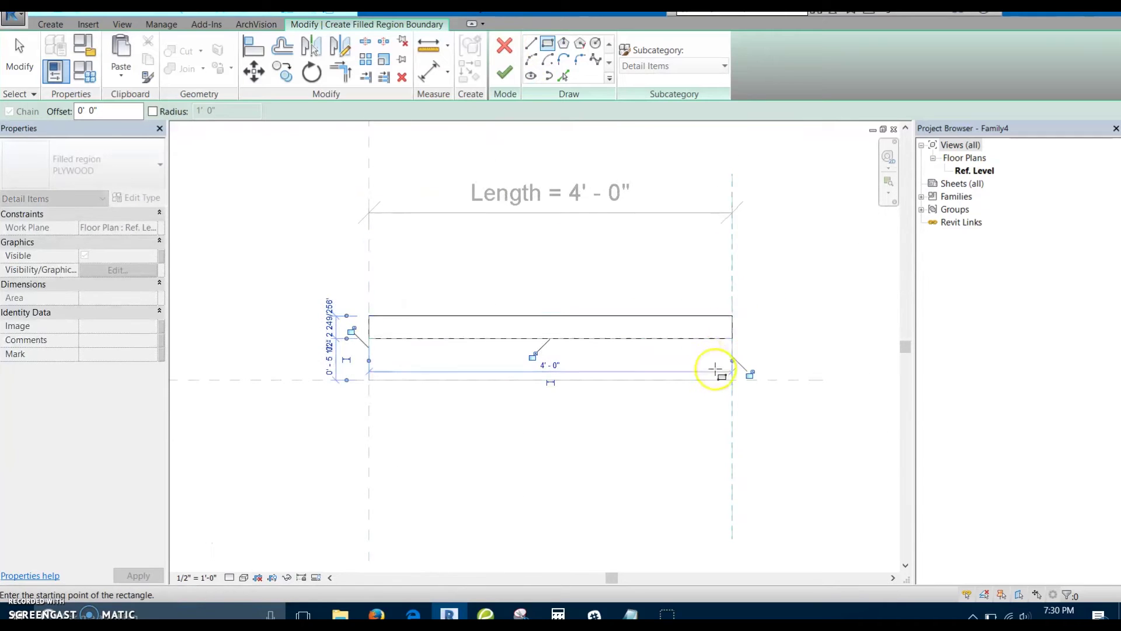
pyautogui.scroll(3, 724, 370)
pyautogui.scroll(-1, 777, 380)
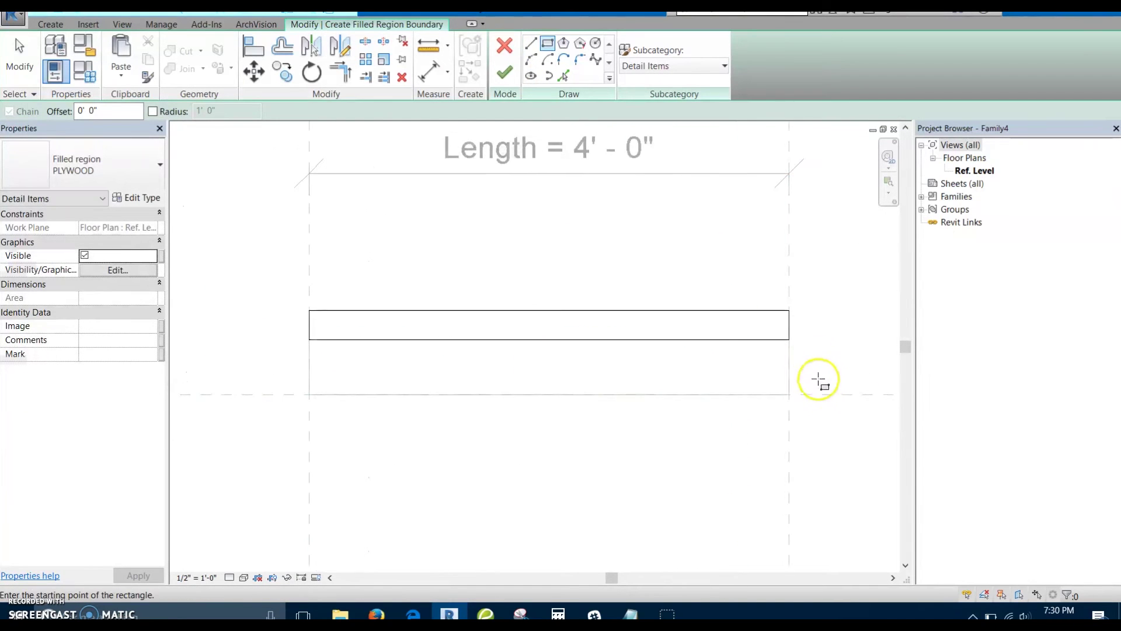
# - Lock both short edges of the plywood boundary sketch to the reference planes at the ends of the Length dimension
pyautogui.press('Escape')
pyautogui.moveTo(793, 327)
pyautogui.mouseDown()
pyautogui.moveTo(739, 328)
pyautogui.moveTo(790, 325)
pyautogui.mouseUp()
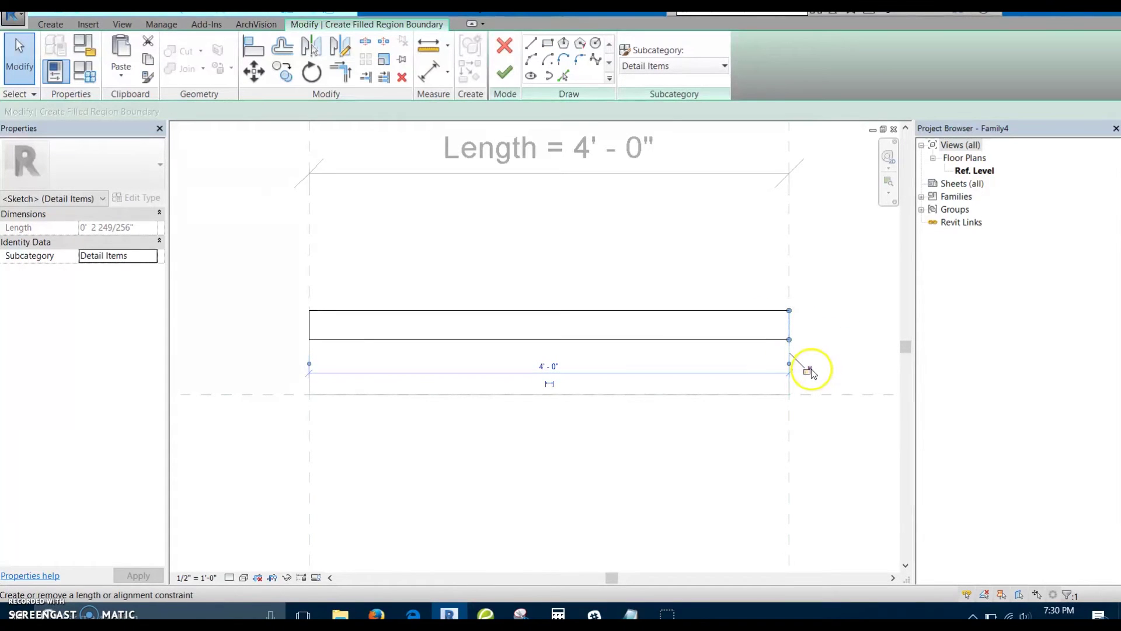
pyautogui.click(810, 369)
pyautogui.moveTo(362, 320); pyautogui.dragTo(444, 339, button='middle')
pyautogui.moveTo(404, 344)
pyautogui.mouseDown()
pyautogui.moveTo(457, 345)
pyautogui.moveTo(393, 343)
pyautogui.mouseUp()
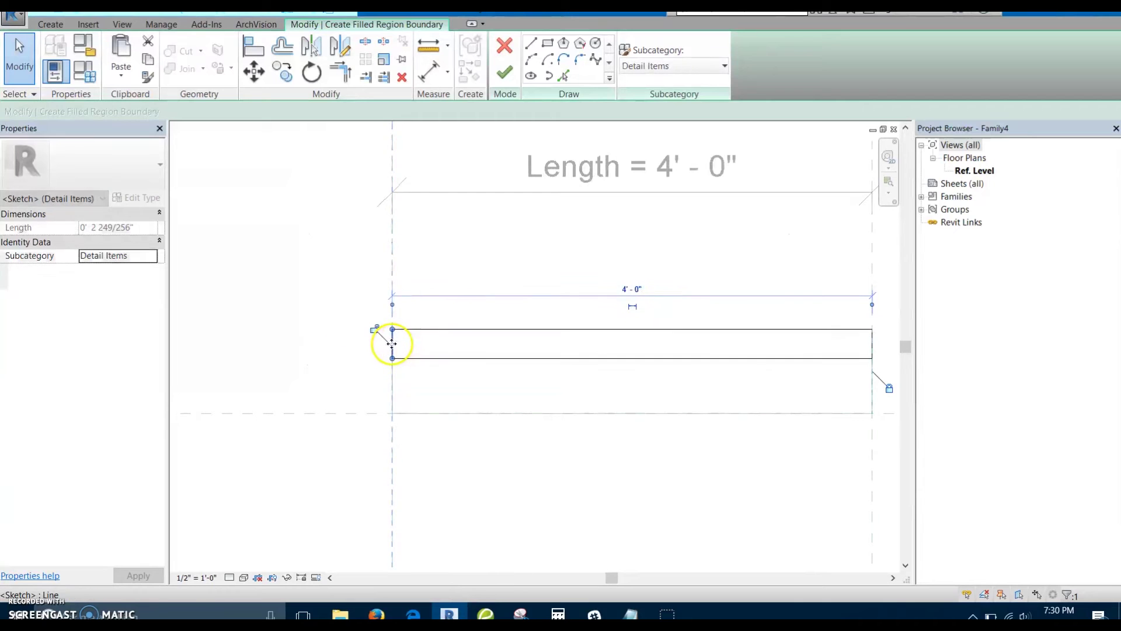
pyautogui.moveTo(507, 363); pyautogui.dragTo(483, 359, button='middle')
pyautogui.scroll(1, 480, 357)
# - Set the plywood boundary's thickness to 5/8" by moving its upper edge, and finish the filled region
pyautogui.click(597, 322)
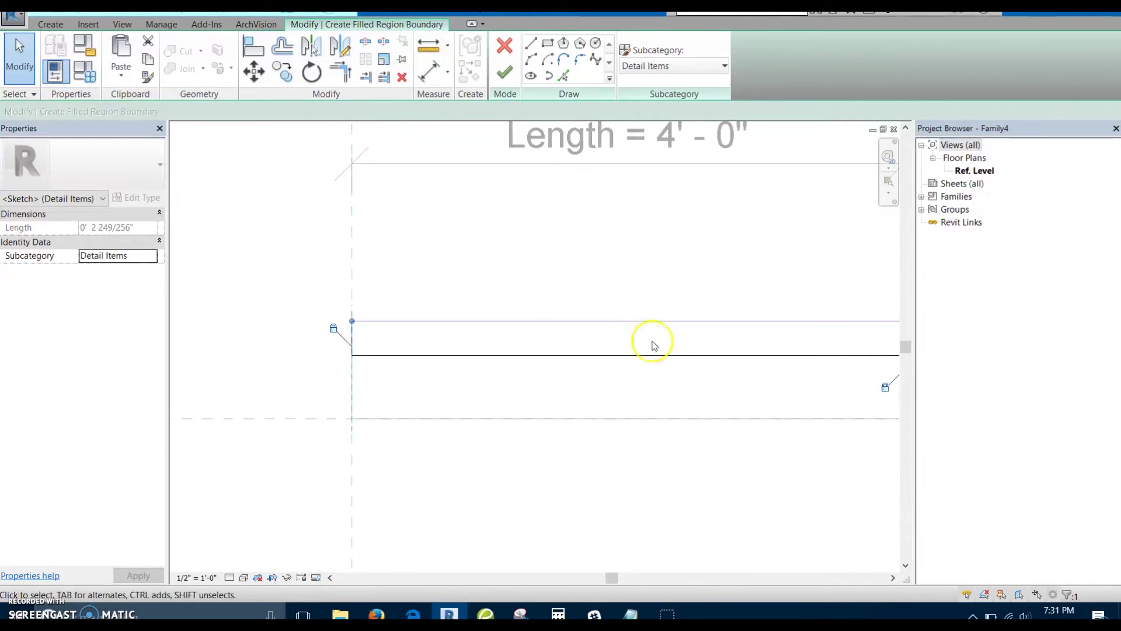
pyautogui.moveTo(653, 344); pyautogui.dragTo(424, 330, button='middle')
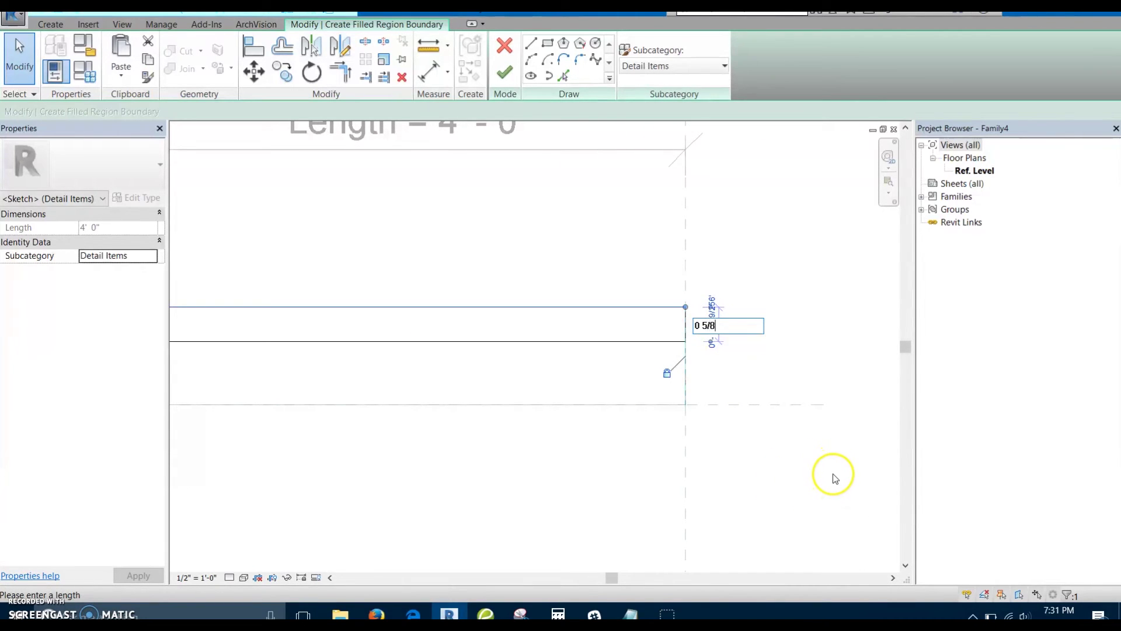
pyautogui.press('Return')
pyautogui.scroll(-2, 689, 310)
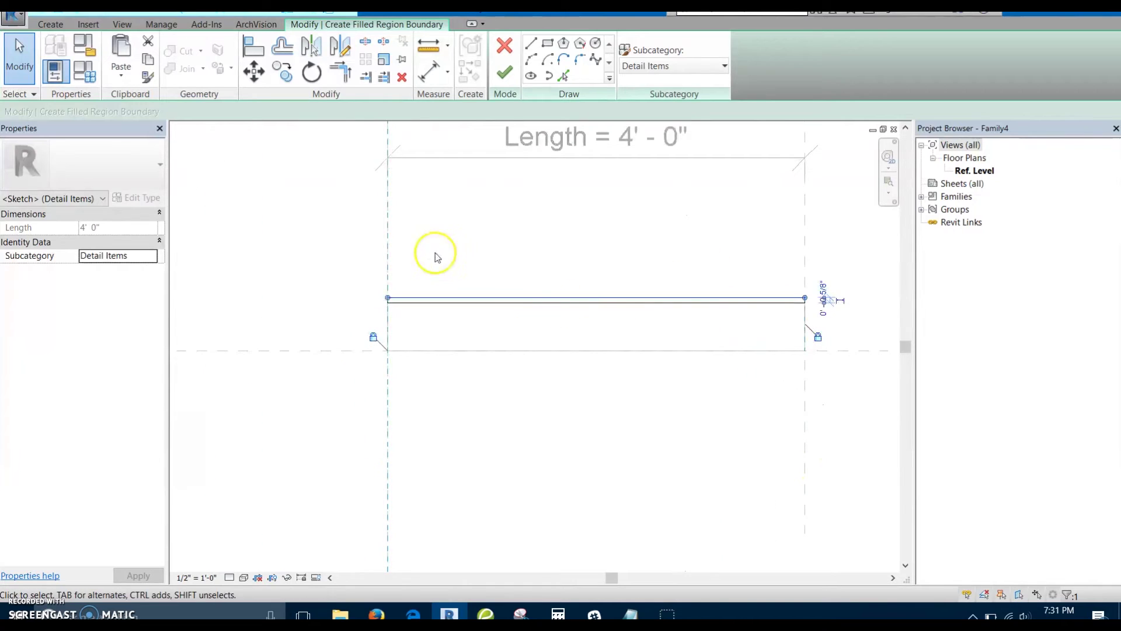
pyautogui.click(505, 73)
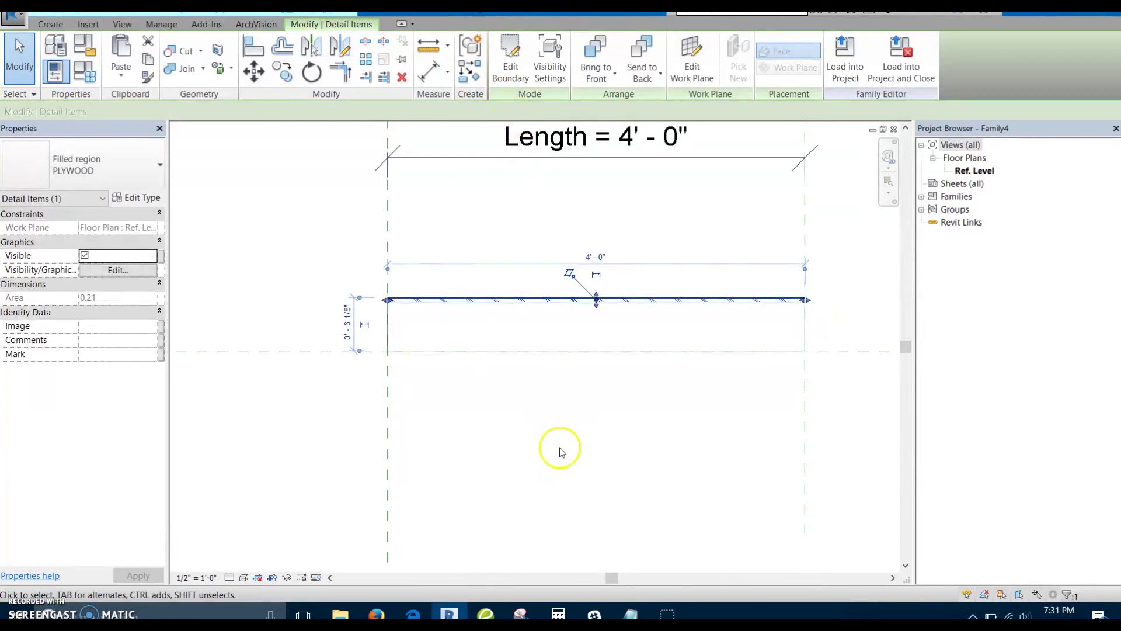
pyautogui.moveTo(497, 374); pyautogui.dragTo(446, 389, button='middle')
pyautogui.scroll(2, 453, 361)
pyautogui.moveTo(485, 341); pyautogui.dragTo(434, 355, button='middle')
pyautogui.scroll(-1, 434, 355)
pyautogui.moveTo(523, 355); pyautogui.dragTo(480, 368, button='middle')
pyautogui.scroll(-1, 517, 319)
pyautogui.moveTo(514, 328); pyautogui.dragTo(535, 330, button='middle')
pyautogui.click(186, 231)
# - Sketch a Rigid Insulation filled region on the plywood's top edge, about 1 3/4" high across the full 4'-0", with both ends locked to the reference planes
pyautogui.scroll(1, 190, 264)
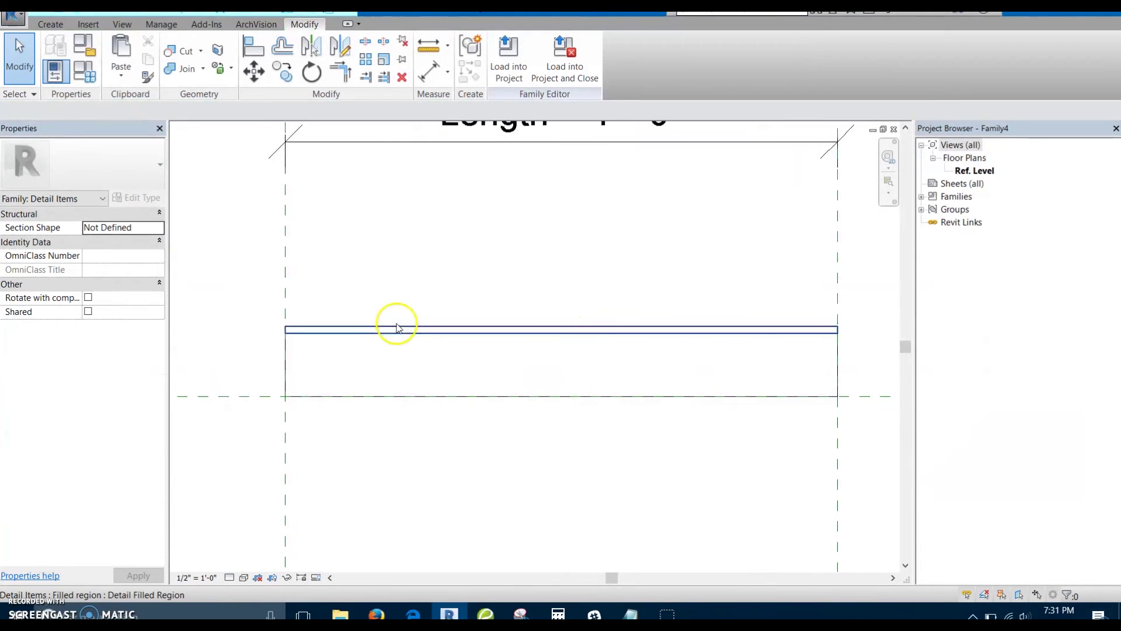
pyautogui.doubleClick(387, 328)
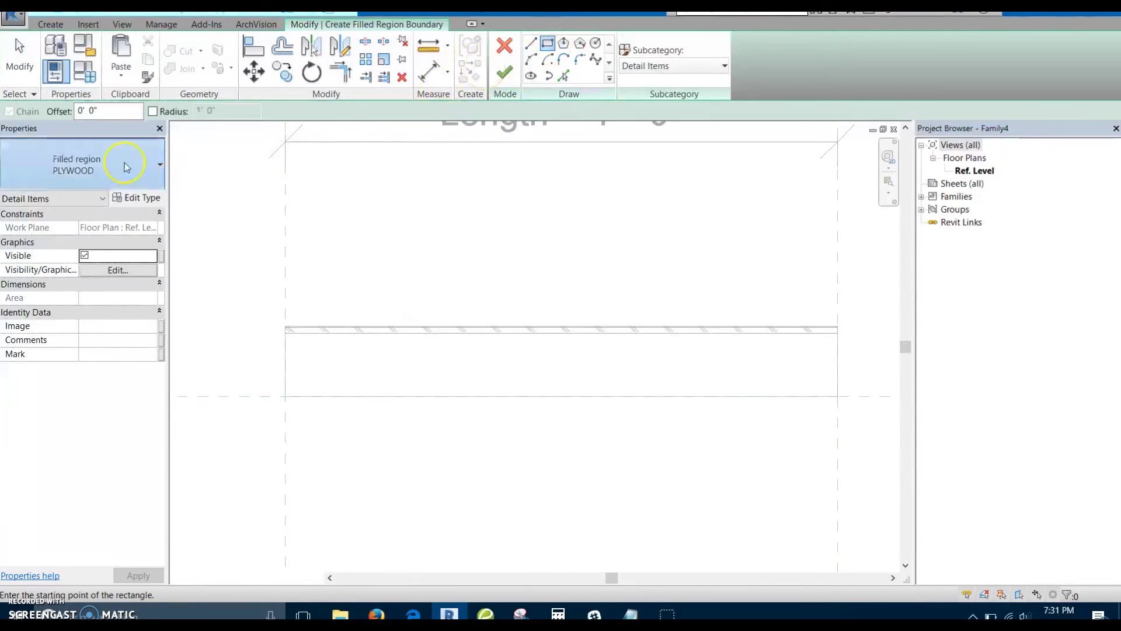
pyautogui.click(122, 163)
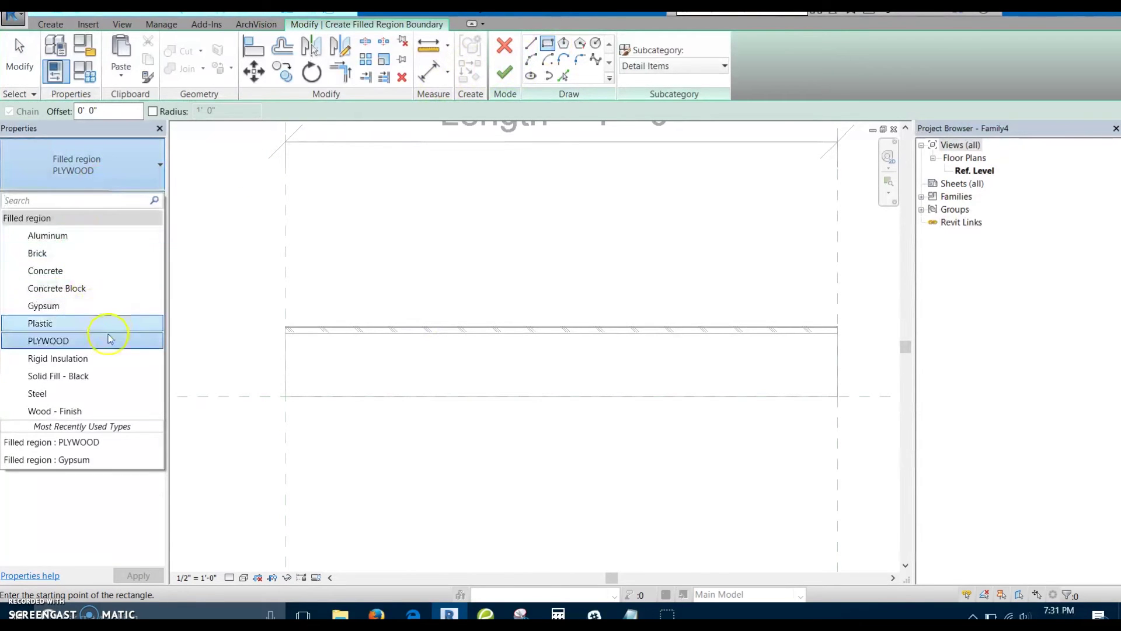
pyautogui.click(106, 359)
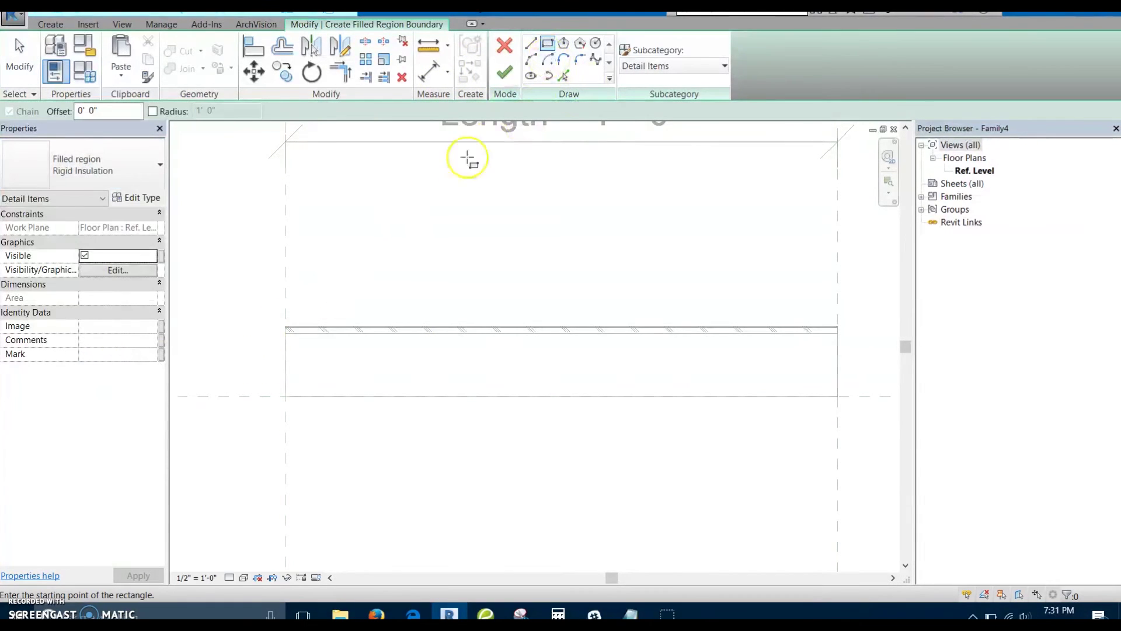
pyautogui.click(286, 326)
pyautogui.click(839, 307)
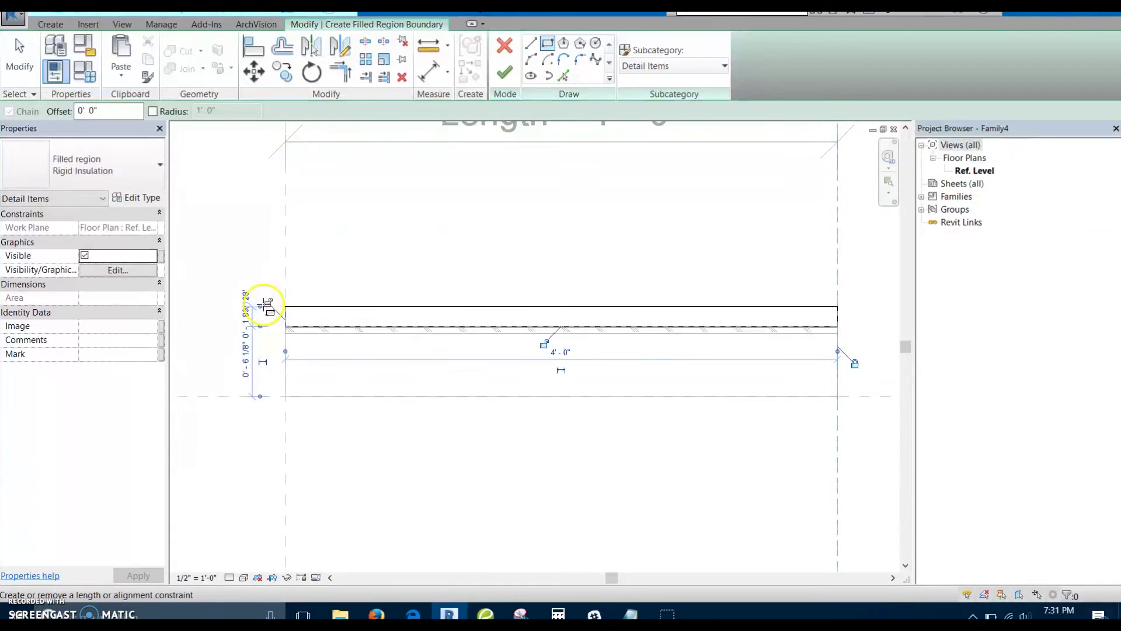
pyautogui.press('Escape')
pyautogui.press('Escape')
# - Try to set the insulation's top edge 2" from the horizontal reference plane, and move the edge back above the plywood
pyautogui.click(543, 307)
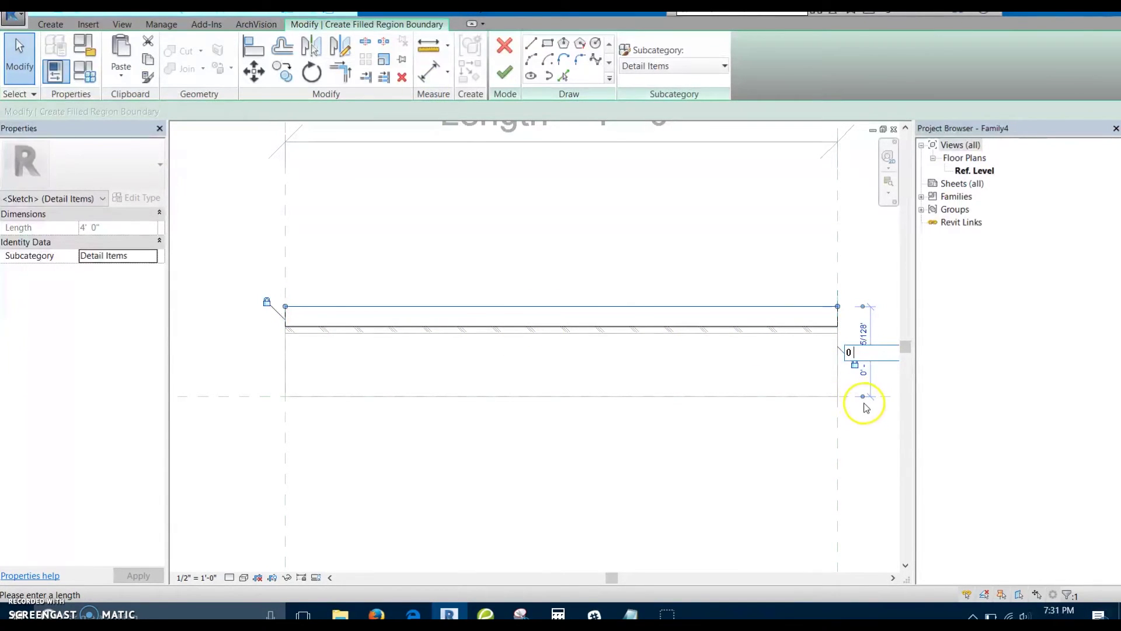
pyautogui.press('Return')
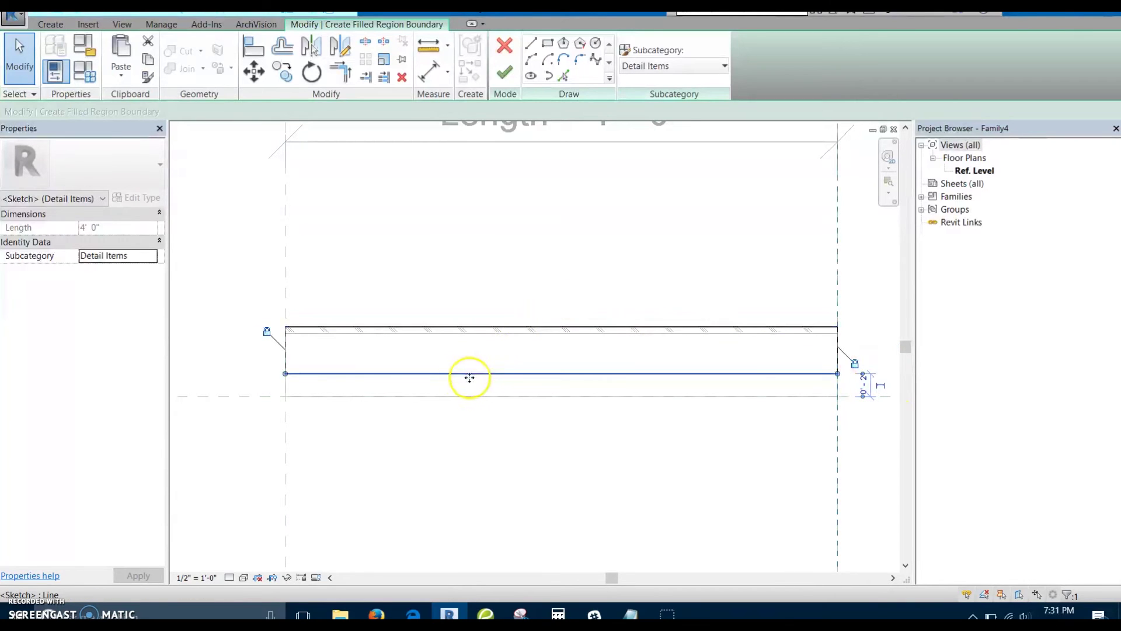
pyautogui.moveTo(489, 375); pyautogui.dragTo(505, 292)
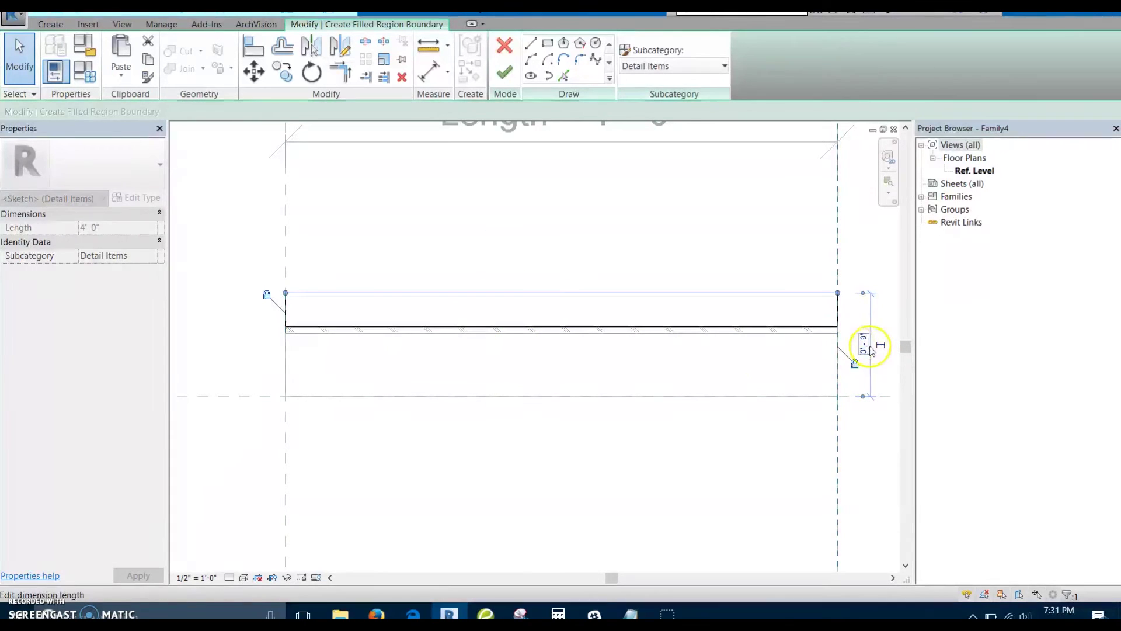
# - Re-reference the temporary dimension to the plywood's top edge, set the insulation's thickness to 2", and finish the filled region
pyautogui.moveTo(868, 352); pyautogui.dragTo(785, 383, button='middle')
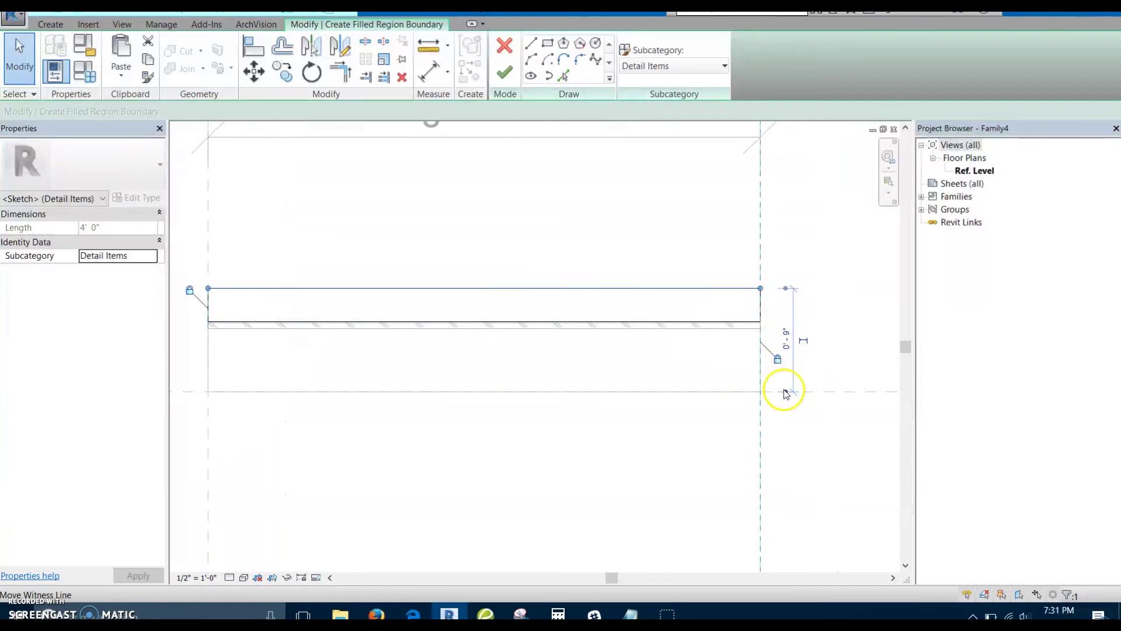
pyautogui.moveTo(778, 385); pyautogui.dragTo(732, 321)
pyautogui.scroll(4, 770, 303)
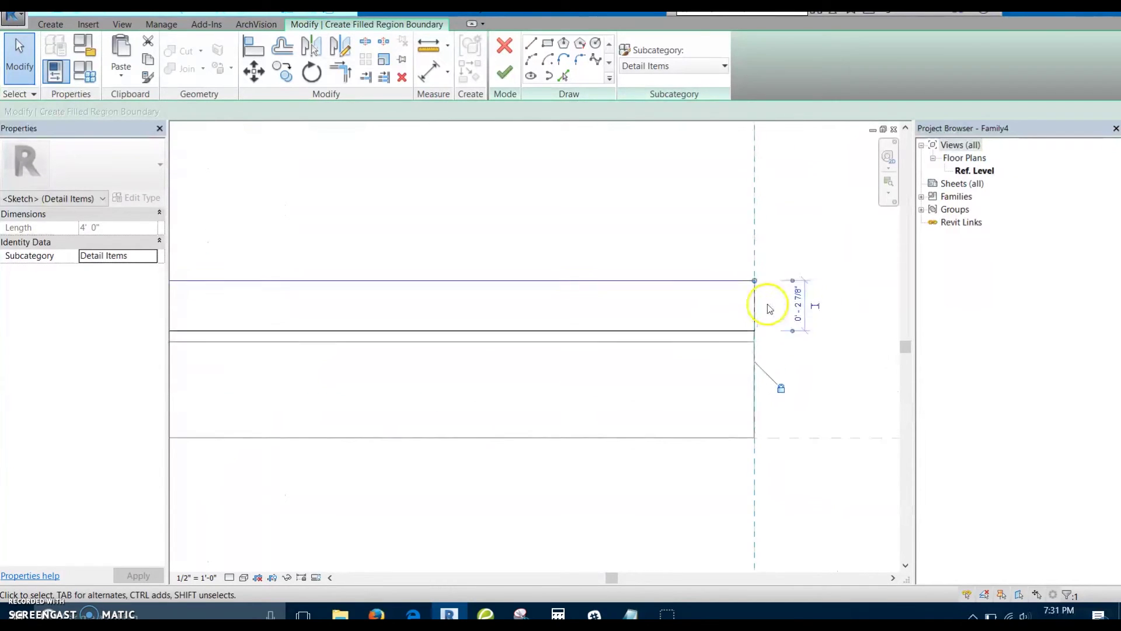
pyautogui.write('0 2')
pyautogui.press('Return')
pyautogui.scroll(-2, 490, 225)
pyautogui.moveTo(490, 225); pyautogui.dragTo(687, 301, button='middle')
pyautogui.scroll(-2, 549, 275)
pyautogui.moveTo(566, 265); pyautogui.dragTo(546, 262, button='middle')
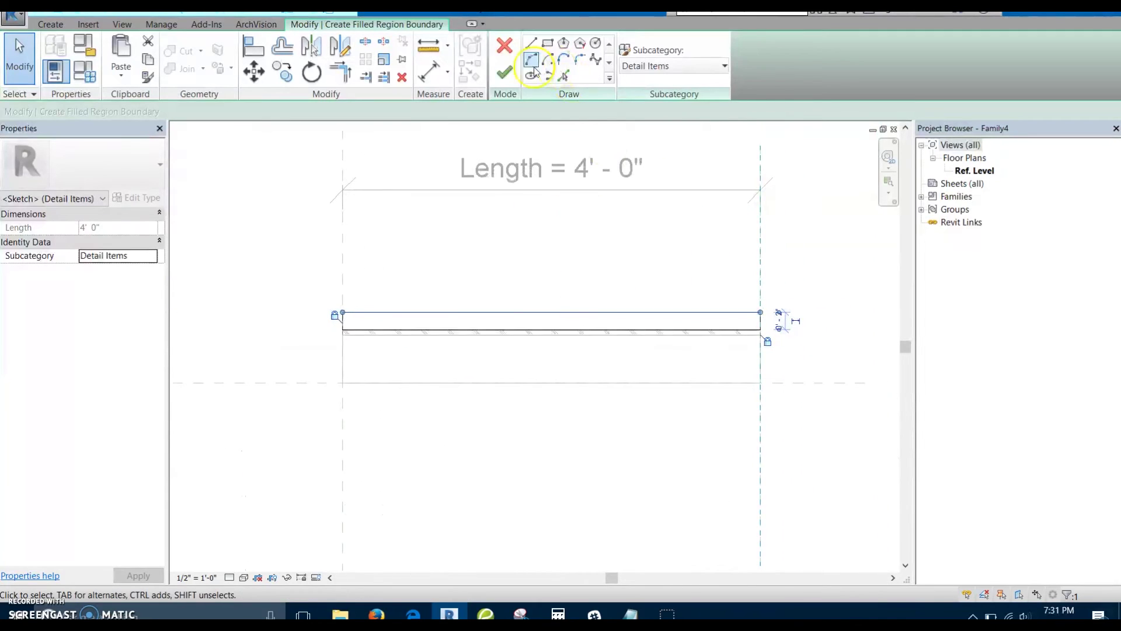
pyautogui.click(504, 72)
pyautogui.click(355, 225)
pyautogui.scroll(-1, 355, 226)
pyautogui.moveTo(356, 225); pyautogui.dragTo(421, 237, button='middle')
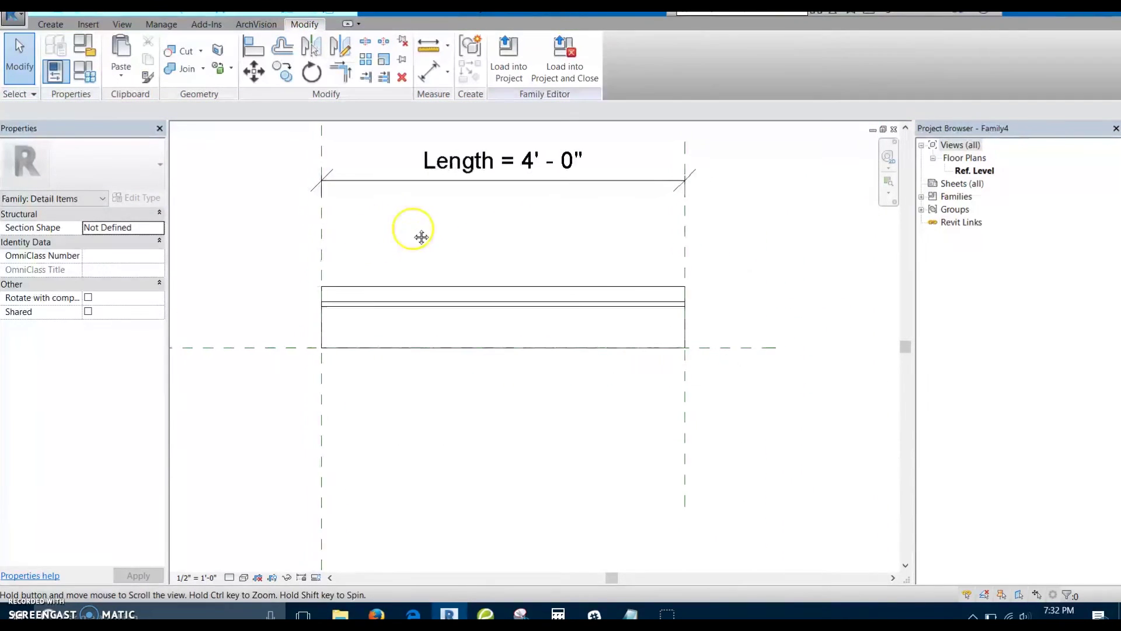
pyautogui.moveTo(396, 290); pyautogui.dragTo(404, 311, button='middle')
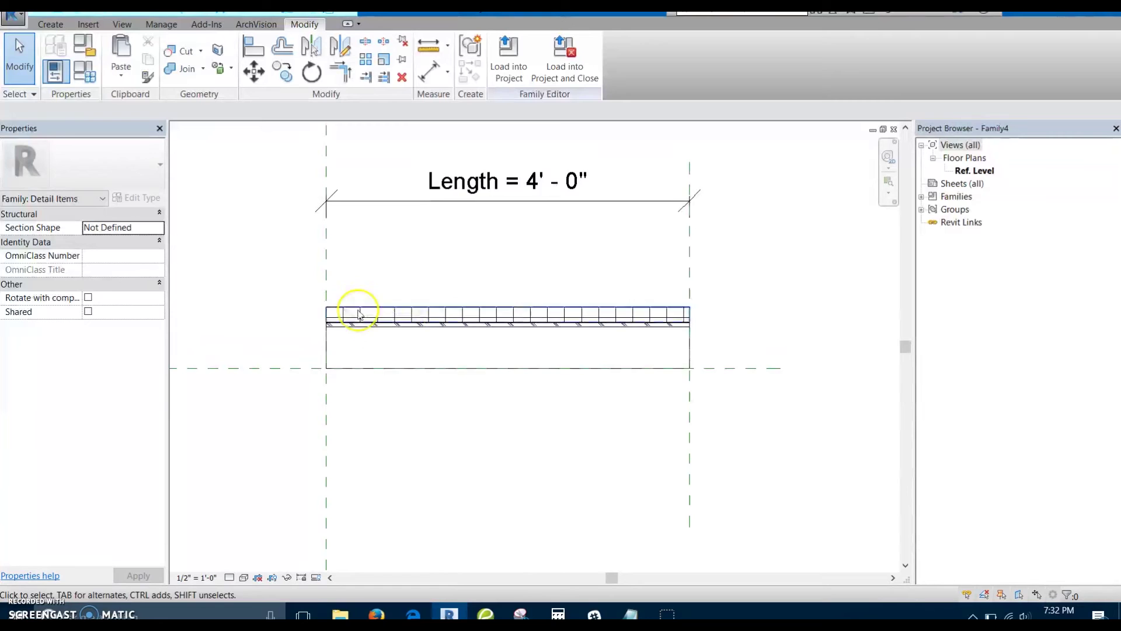
pyautogui.moveTo(374, 351); pyautogui.dragTo(403, 360, button='middle')
pyautogui.scroll(-1, 387, 353)
pyautogui.scroll(3, 393, 350)
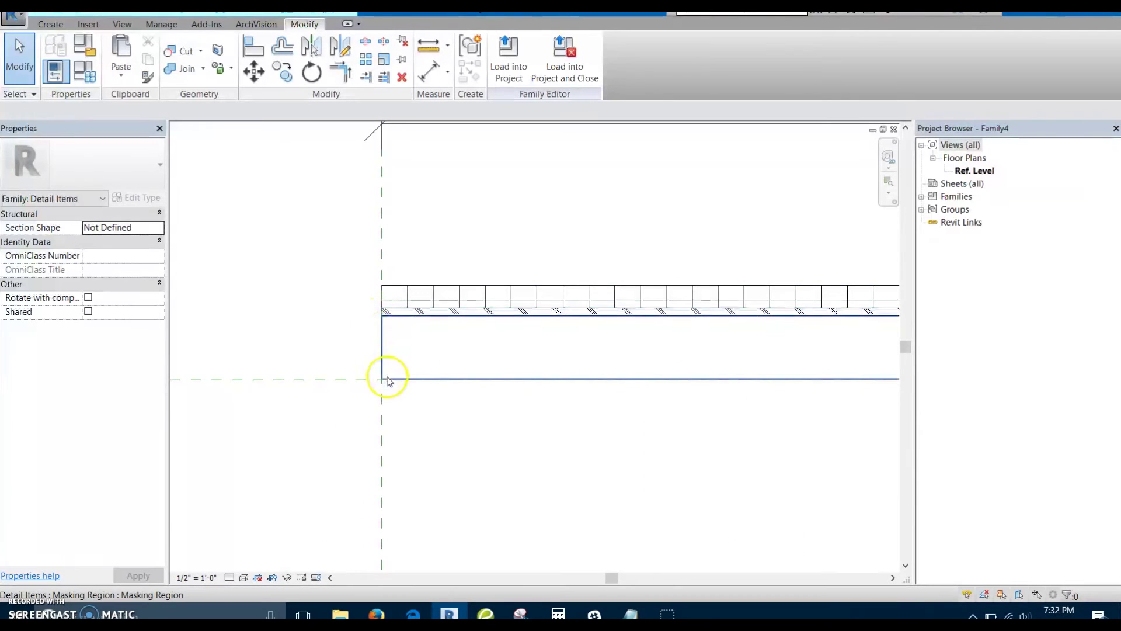
pyautogui.scroll(-1, 483, 365)
pyautogui.moveTo(480, 360); pyautogui.dragTo(409, 339, button='middle')
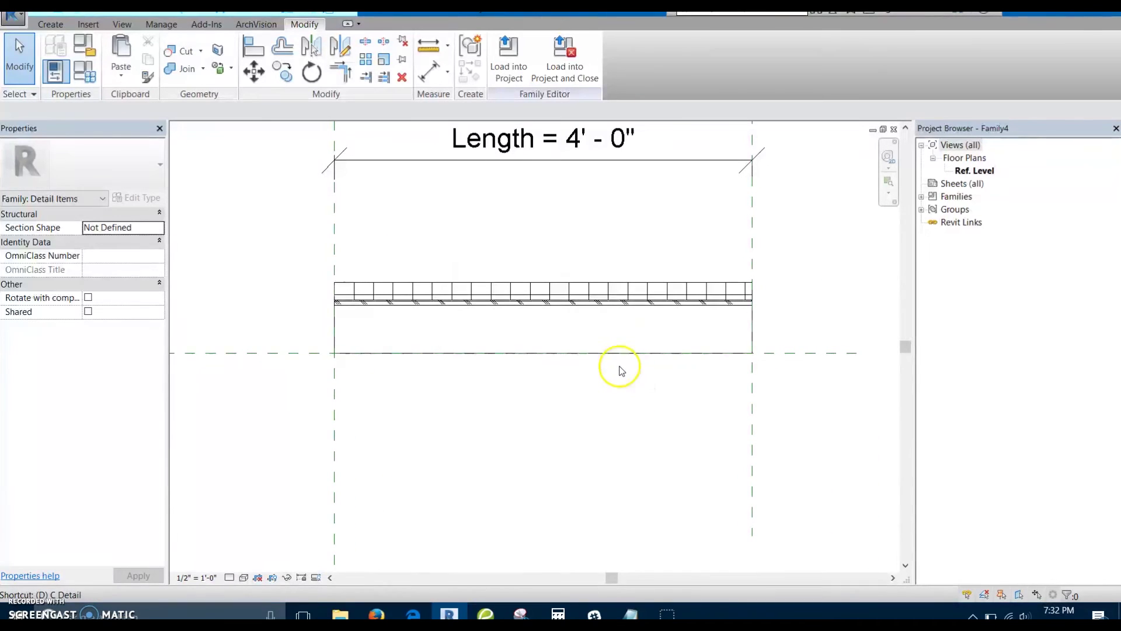
pyautogui.press('c')
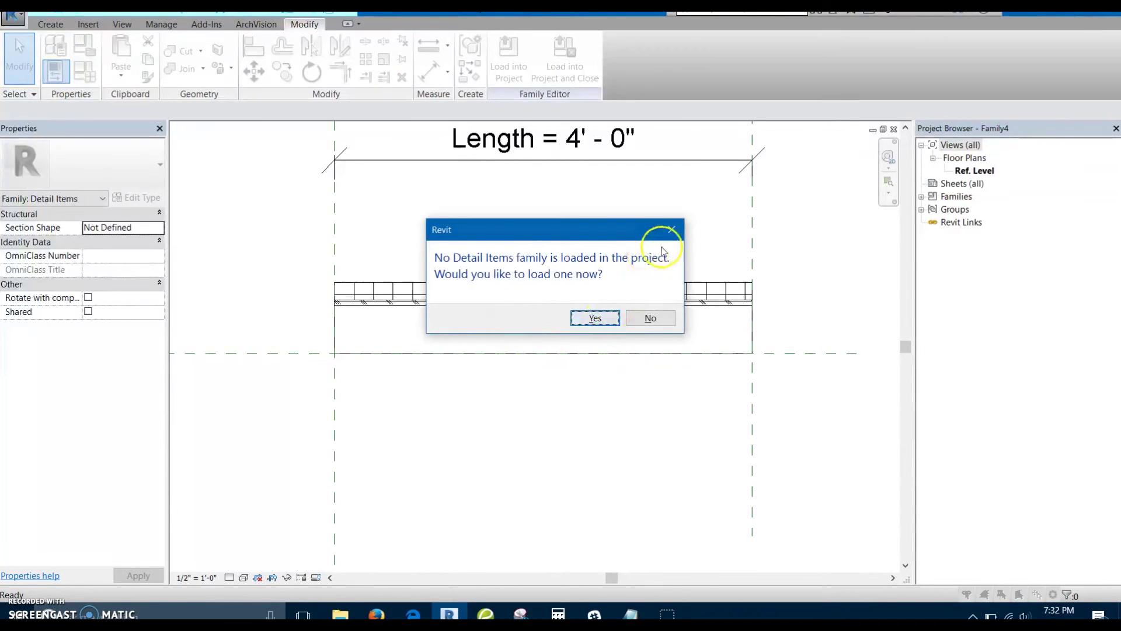
pyautogui.click(596, 316)
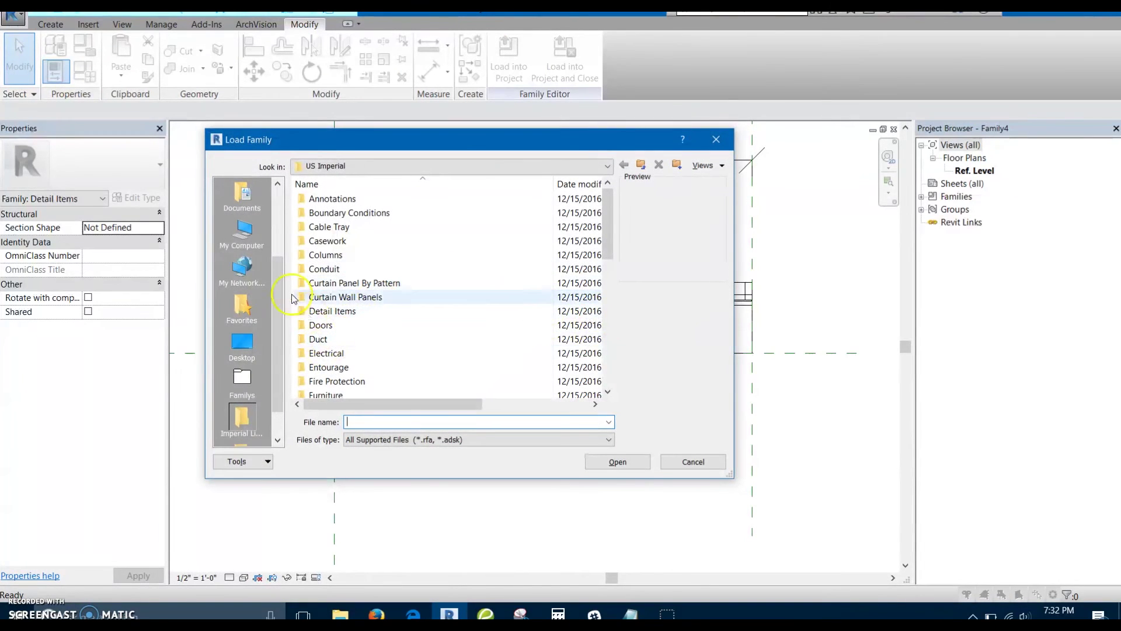
pyautogui.click(244, 248)
pyautogui.doubleClick(326, 346)
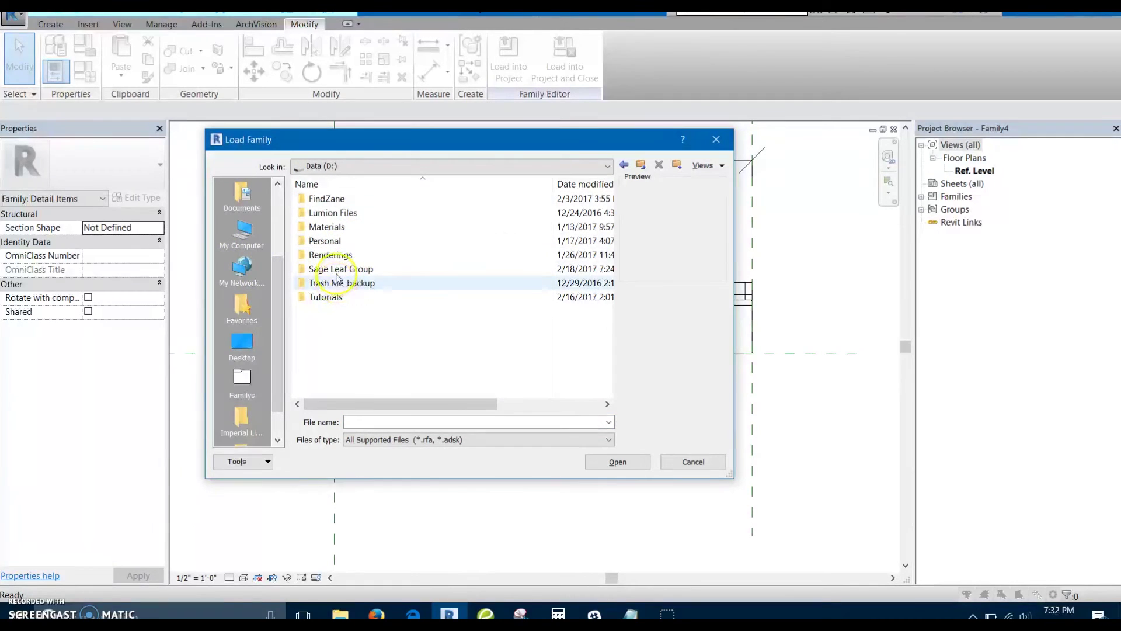
pyautogui.click(716, 139)
# - Switch to the 2x Cut Section family and load it into Family4 only, leaving out the house project
pyautogui.hotkey('ctrl', 'Tab')
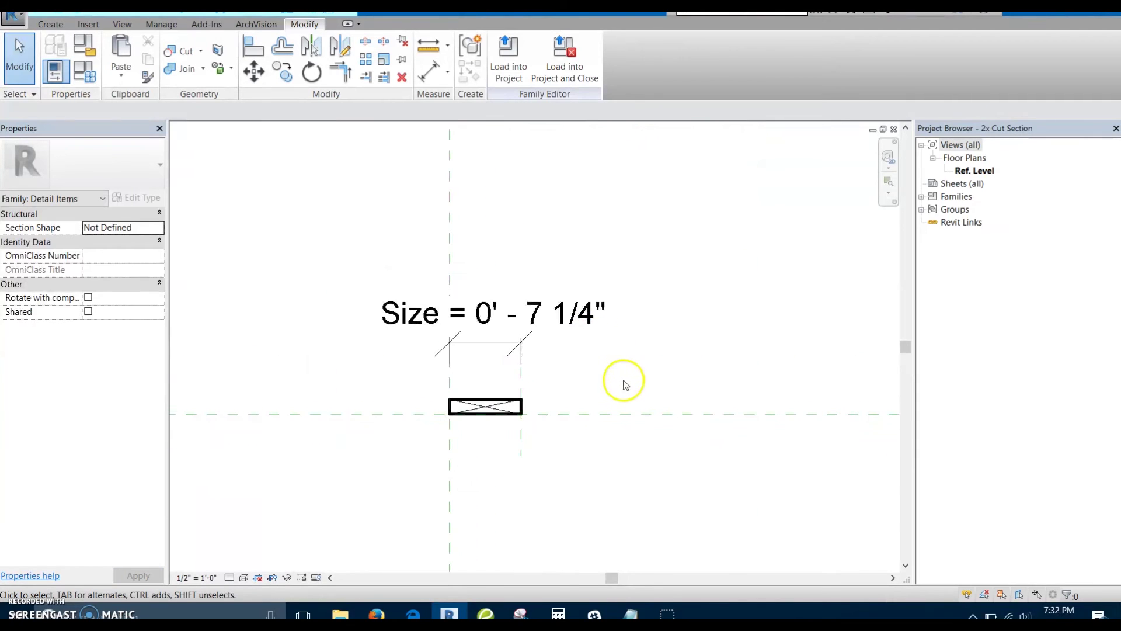
pyautogui.click(508, 58)
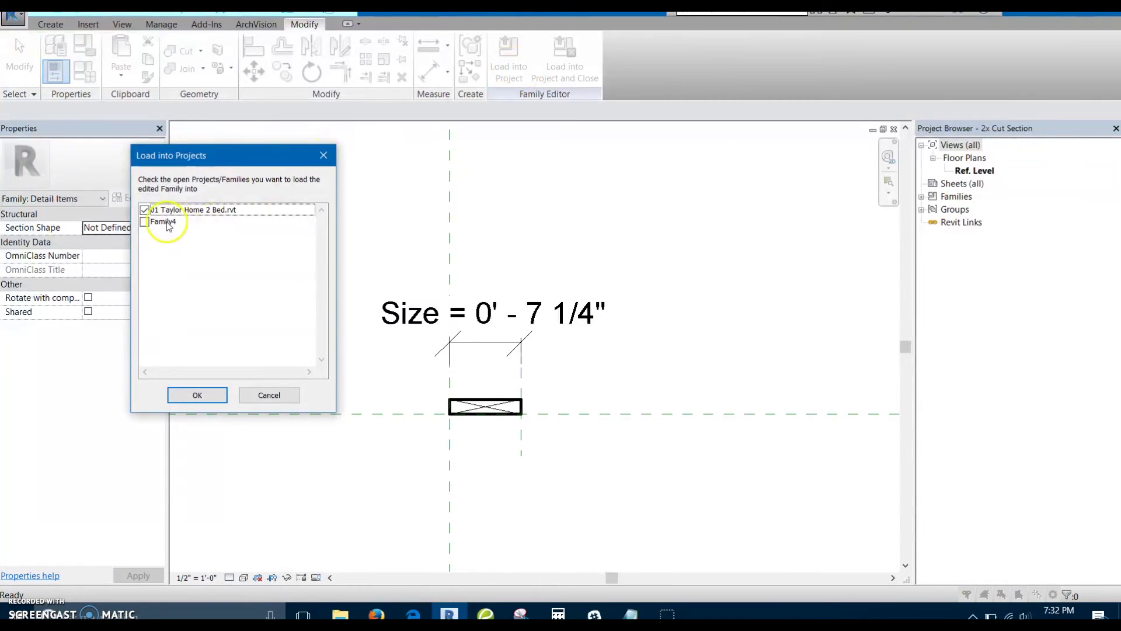
pyautogui.click(144, 209)
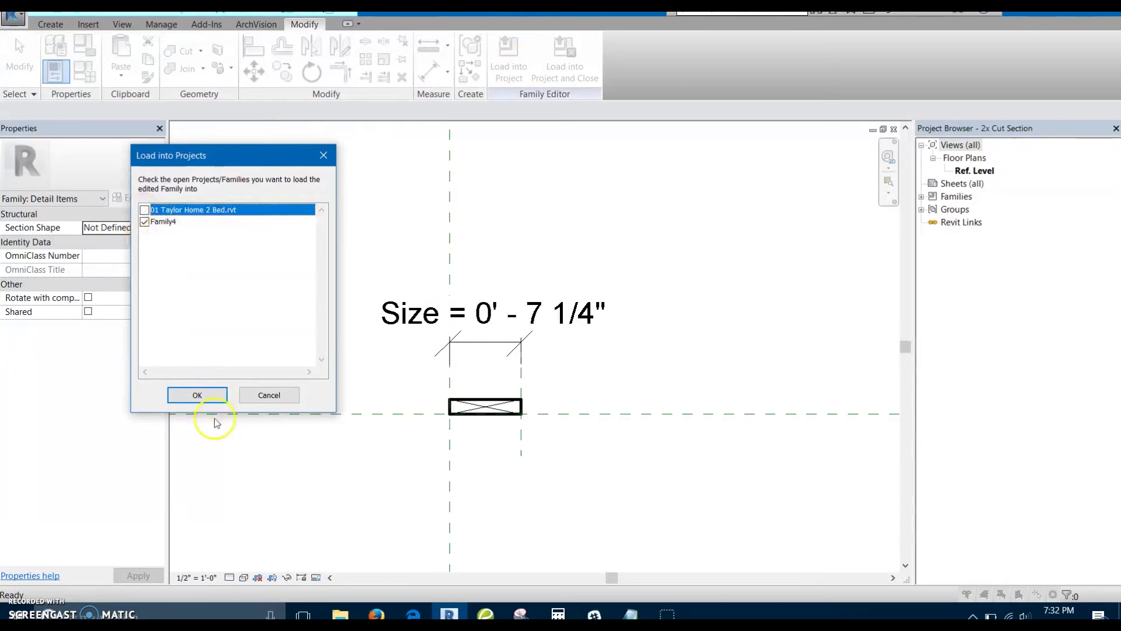
pyautogui.click(198, 395)
# - Place an upright 2x4 SECTION component at each lower end of the masking region, inside the two vertical reference planes
pyautogui.scroll(3, 361, 346)
pyautogui.press('space')
pyautogui.click(323, 366)
pyautogui.scroll(-3, 638, 376)
pyautogui.scroll(1, 729, 352)
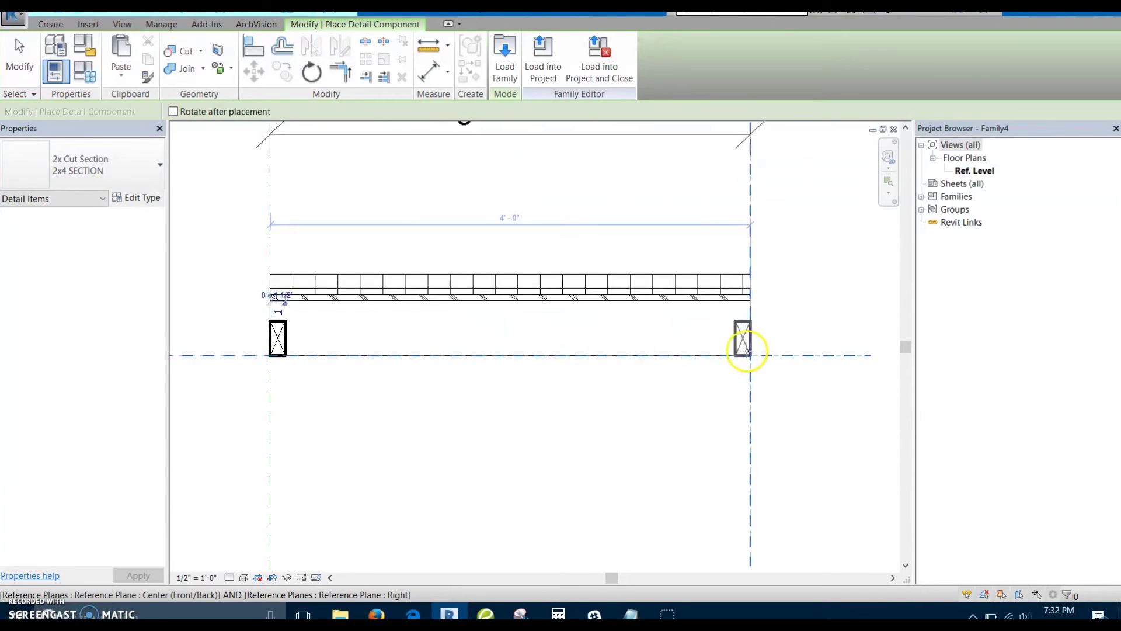
pyautogui.click(742, 349)
pyautogui.press('Escape')
# - Change both lumber sections to the 2x6 SECTION type
pyautogui.click(742, 336)
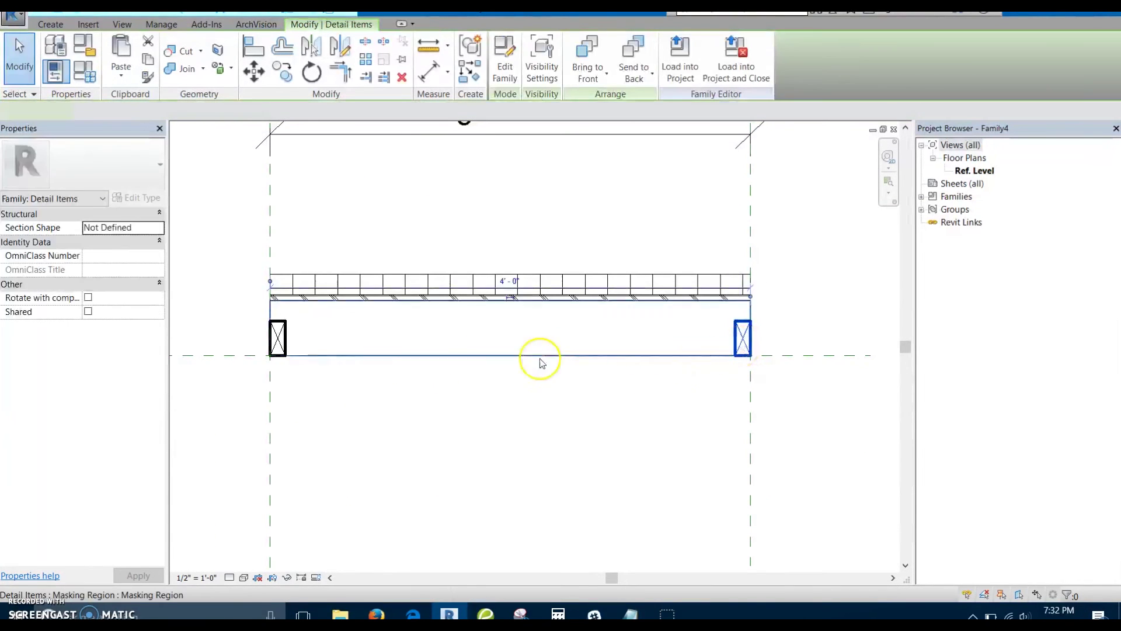
pyautogui.keyDown('ctrl'); pyautogui.click(282, 349); pyautogui.keyUp('ctrl')
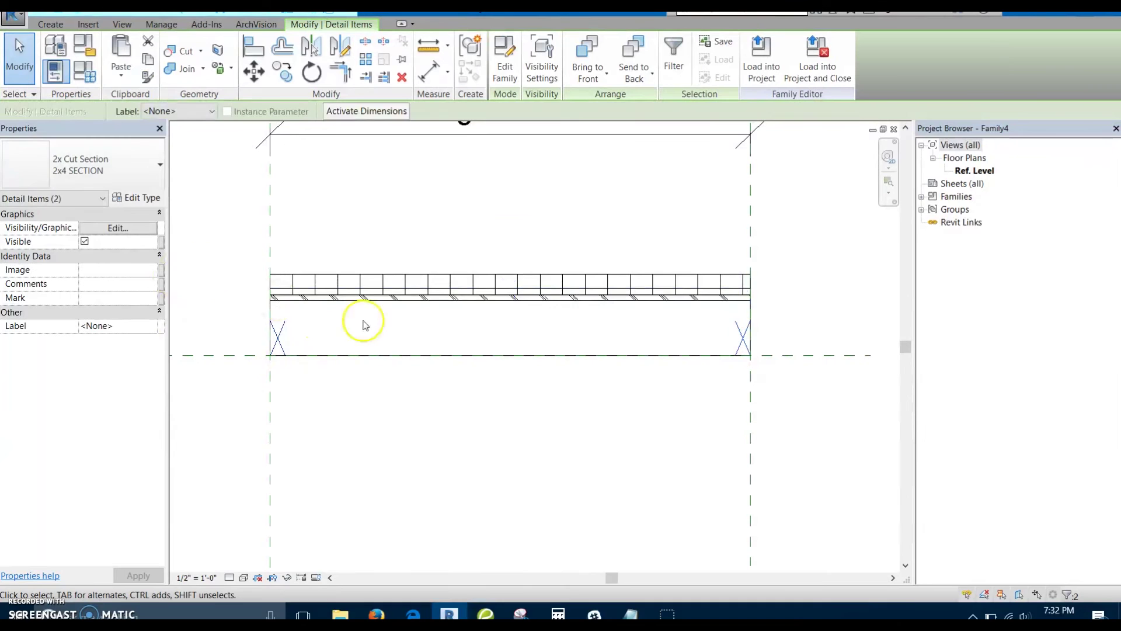
pyautogui.click(146, 161)
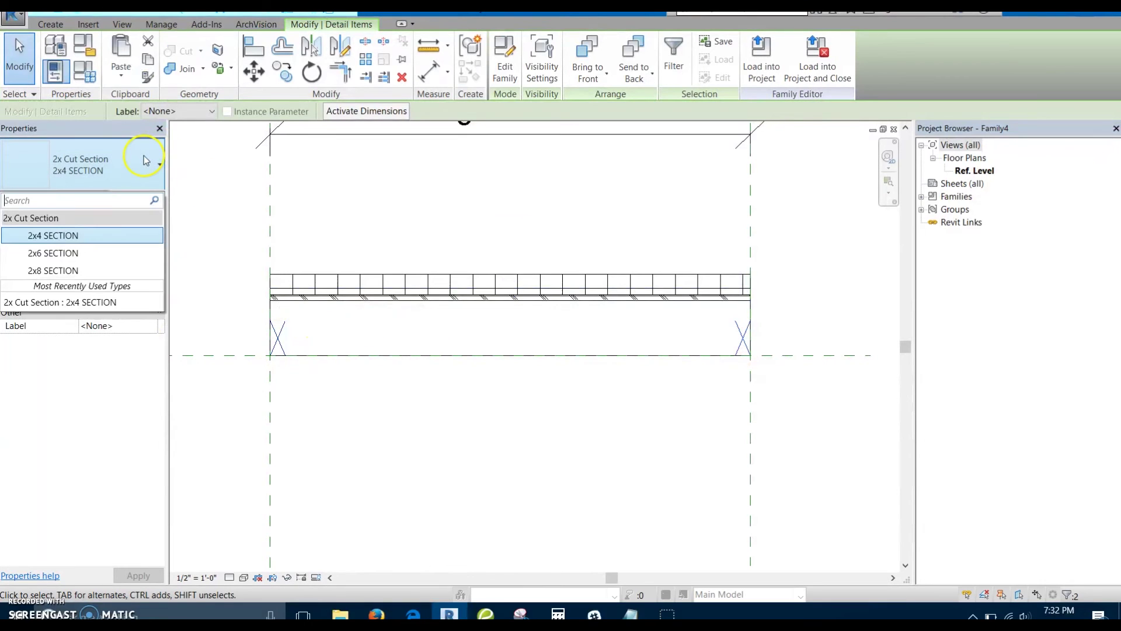
pyautogui.click(102, 259)
pyautogui.click(332, 392)
# - Align the outer edge of the 2x6 section at the start of the assembly to the Left reference plane and lock it
pyautogui.scroll(3, 268, 354)
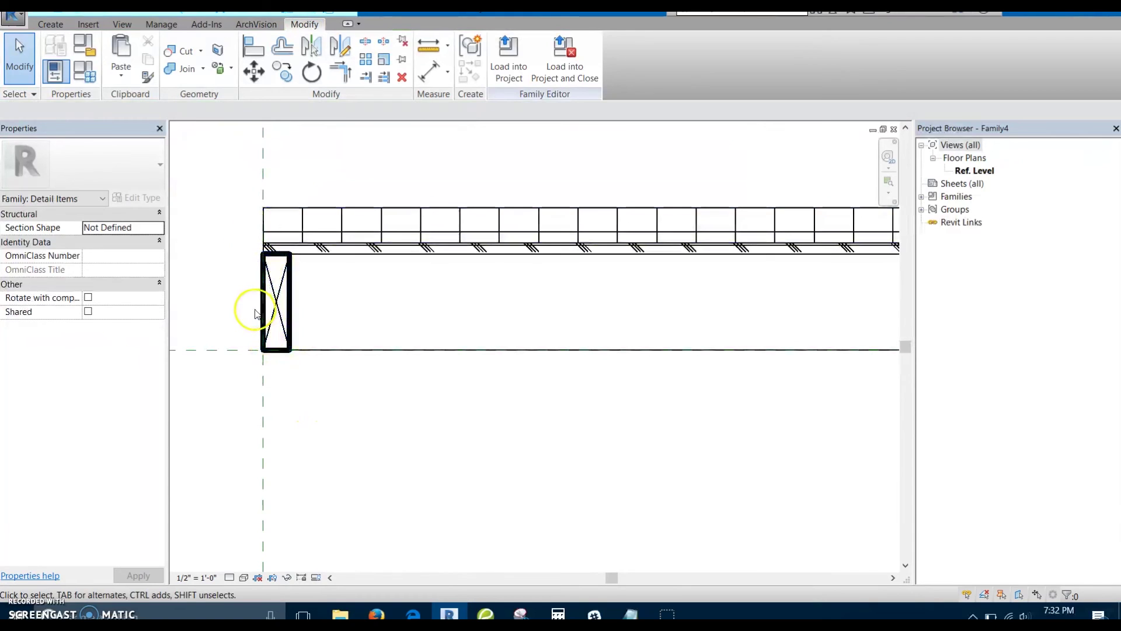
pyautogui.press('a')
pyautogui.press('l')
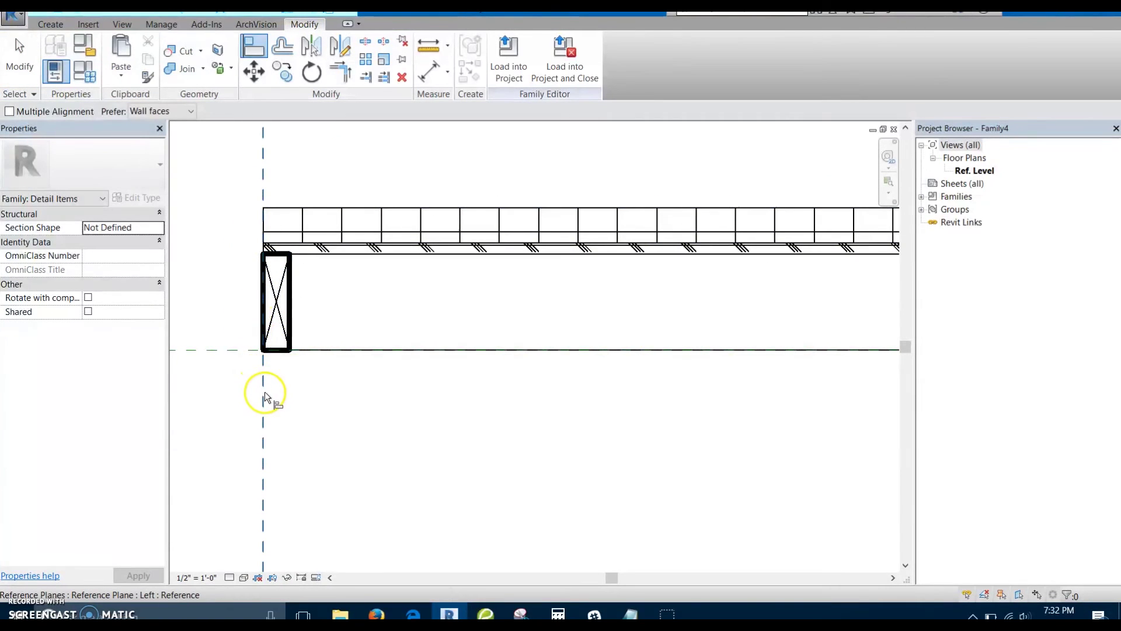
pyautogui.click(261, 323)
pyautogui.click(265, 315)
pyautogui.click(246, 329)
# - Align the outer edge of the 2x6 section at the far end of the assembly to the Right reference plane
pyautogui.scroll(-2, 619, 355)
pyautogui.moveTo(648, 355); pyautogui.dragTo(368, 353, button='middle')
pyautogui.scroll(2, 679, 379)
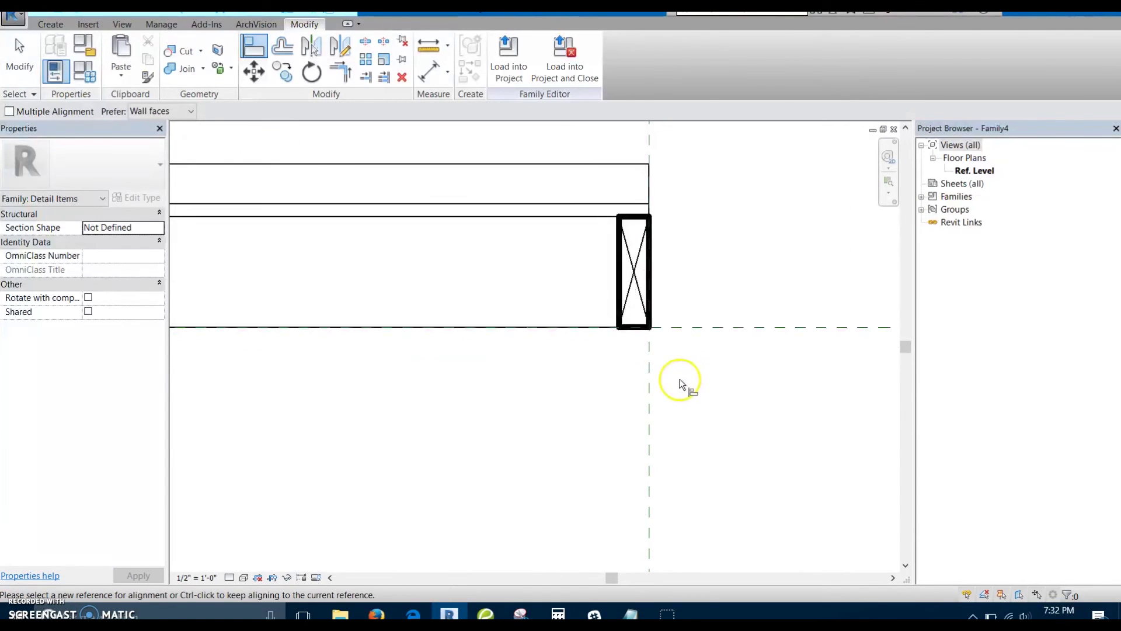
pyautogui.click(649, 377)
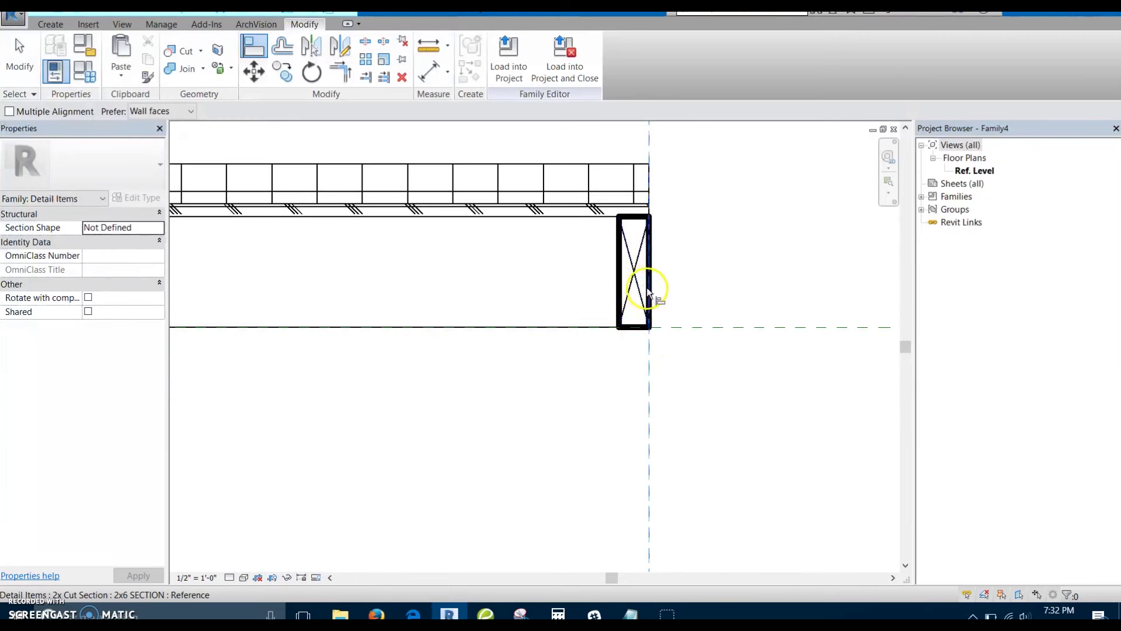
pyautogui.press('Escape')
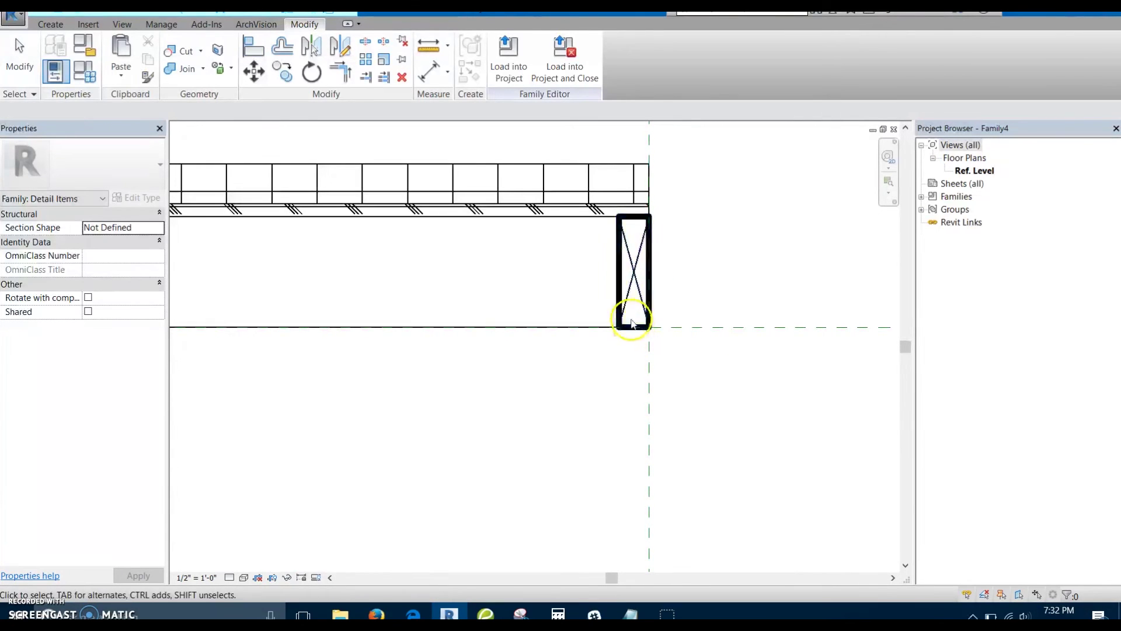
# - Copy the 2x6 section at the Right reference plane inward by its own width to form a doubled pair
pyautogui.click(633, 318)
pyautogui.press('c')
pyautogui.press('o')
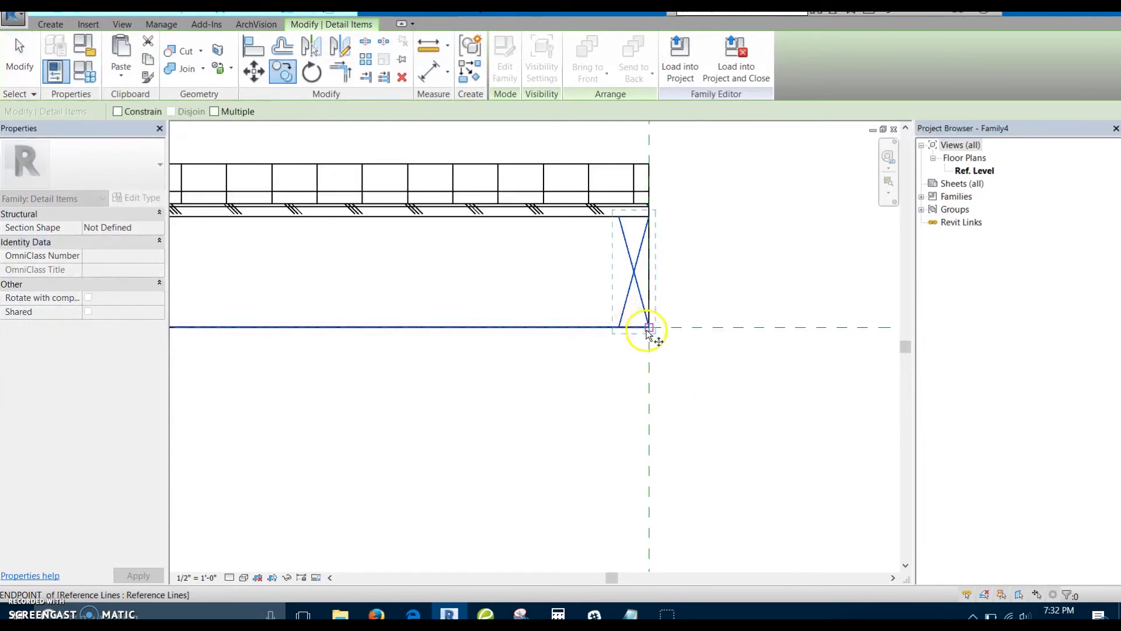
pyautogui.click(616, 330)
pyautogui.press('Escape')
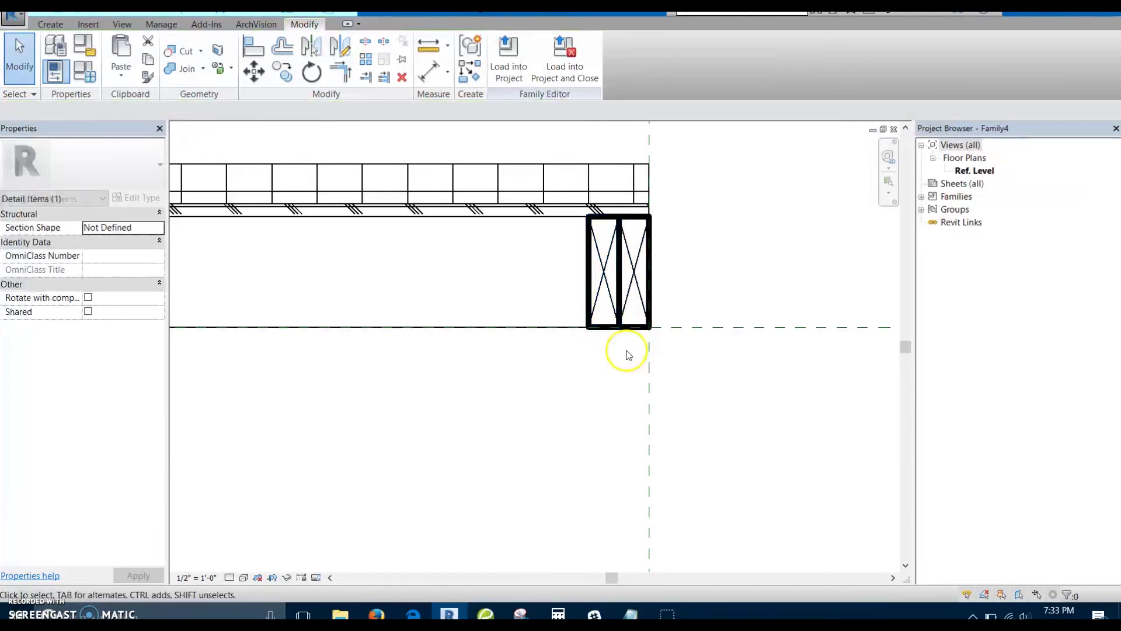
# - Align the copied 2x6 section's edge with the inner face of the adjoining 2x6 section
pyautogui.scroll(2, 619, 282)
pyautogui.press('a')
pyautogui.press('l')
pyautogui.click(622, 261)
pyautogui.scroll(-2, 642, 298)
pyautogui.press('Escape')
pyautogui.press('Escape')
pyautogui.scroll(-2, 648, 298)
pyautogui.scroll(2, 671, 291)
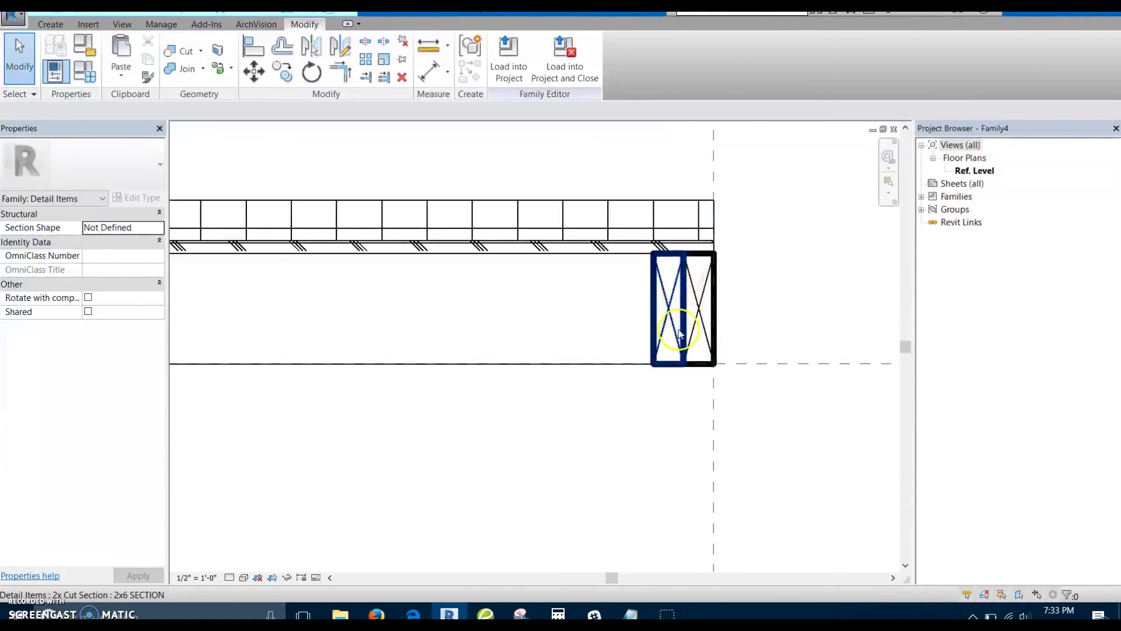
# - Sketch a rectangular filled region about 4'-0" by 53/64" below the lumber sections, locked to the Left and Right reference planes
pyautogui.scroll(-2, 695, 310)
pyautogui.scroll(3, 672, 317)
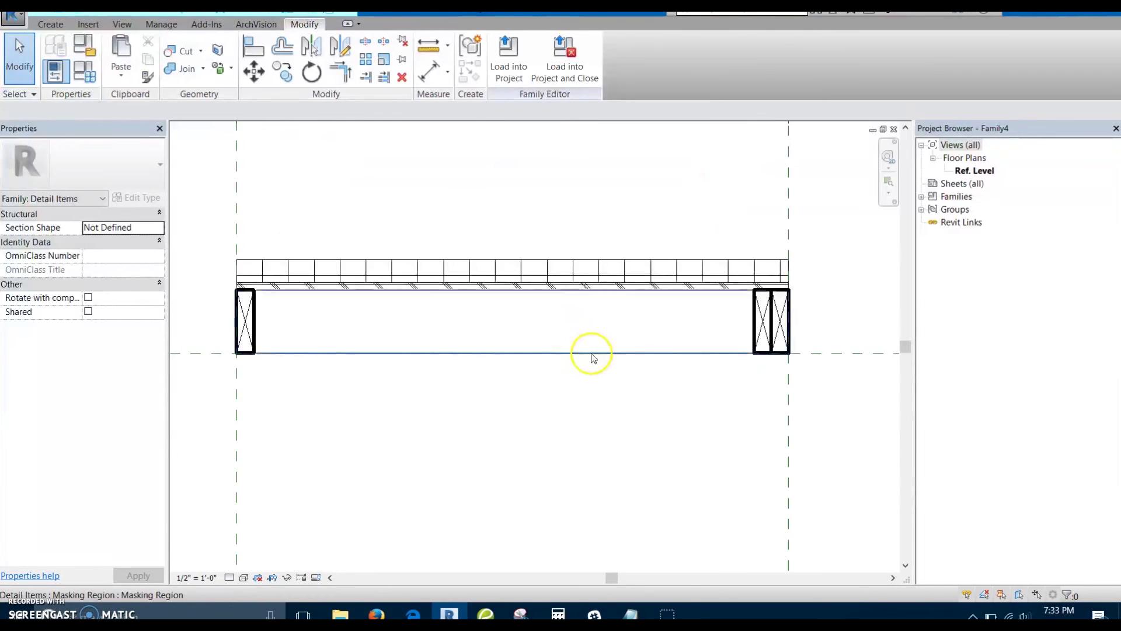
pyautogui.scroll(-1, 590, 352)
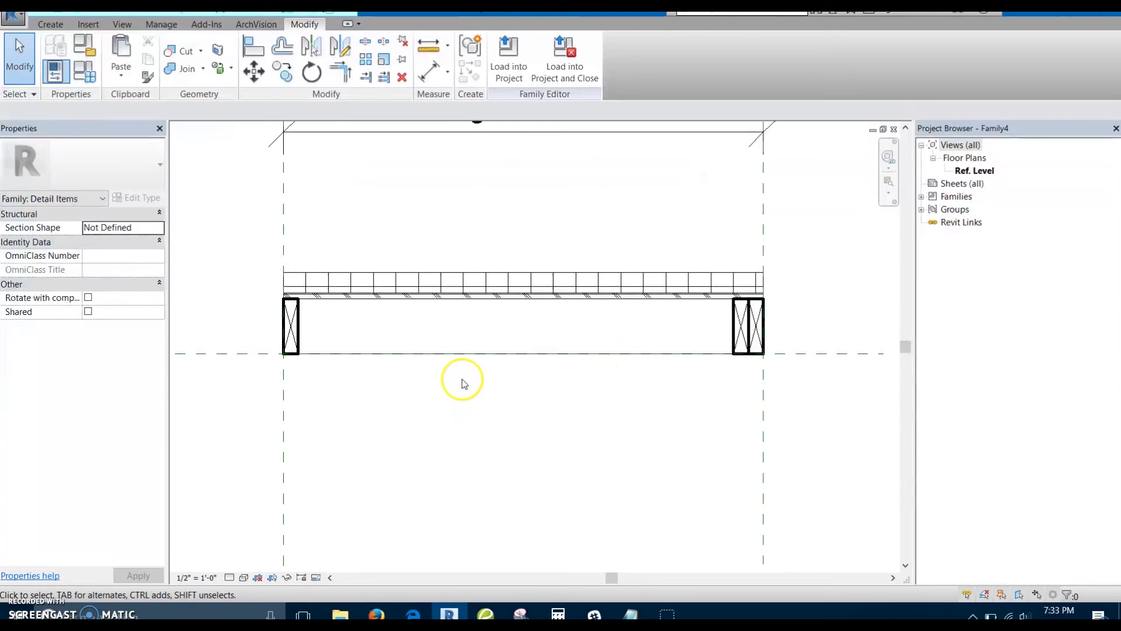
pyautogui.moveTo(470, 406); pyautogui.dragTo(475, 406, button='middle')
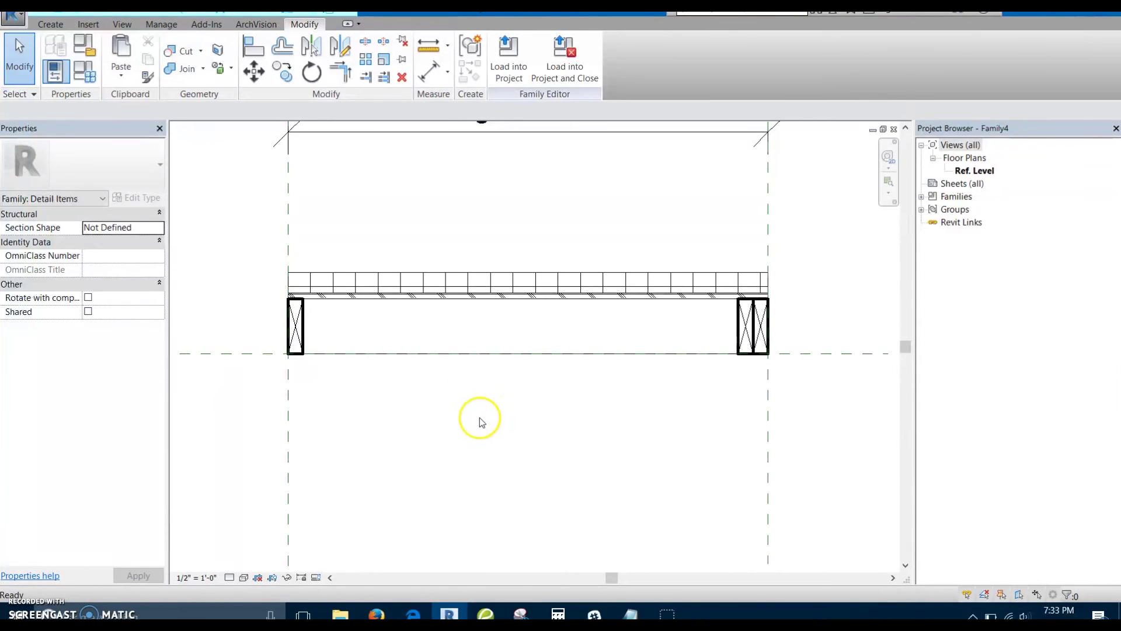
pyautogui.click(470, 47)
pyautogui.click(548, 43)
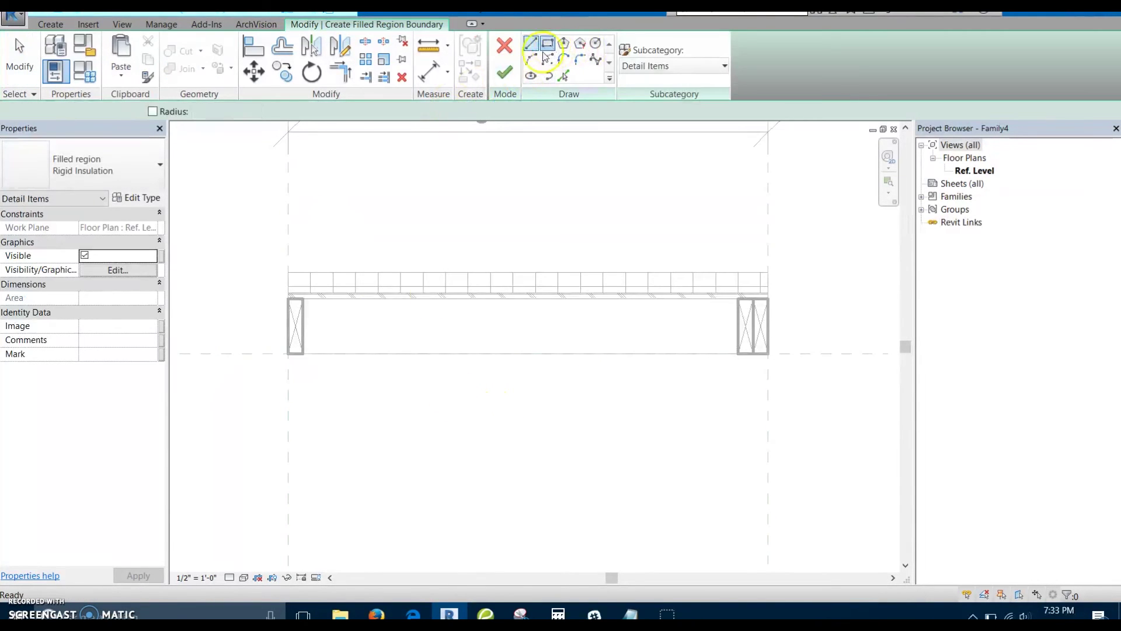
pyautogui.click(288, 354)
pyautogui.click(627, 386)
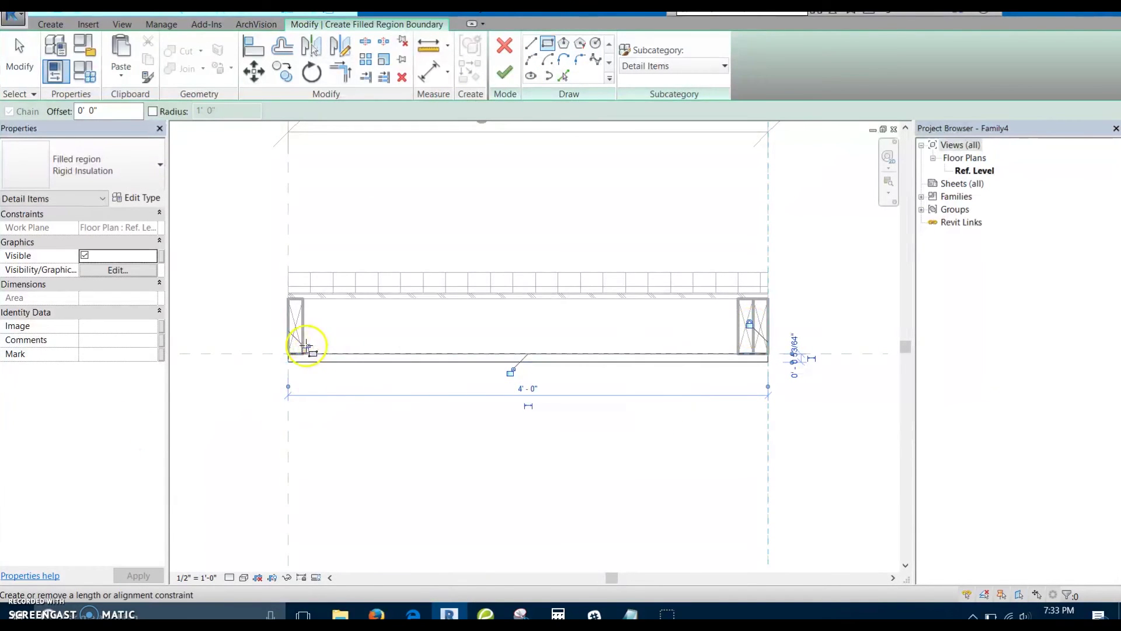
pyautogui.press('Escape')
pyautogui.scroll(3, 363, 405)
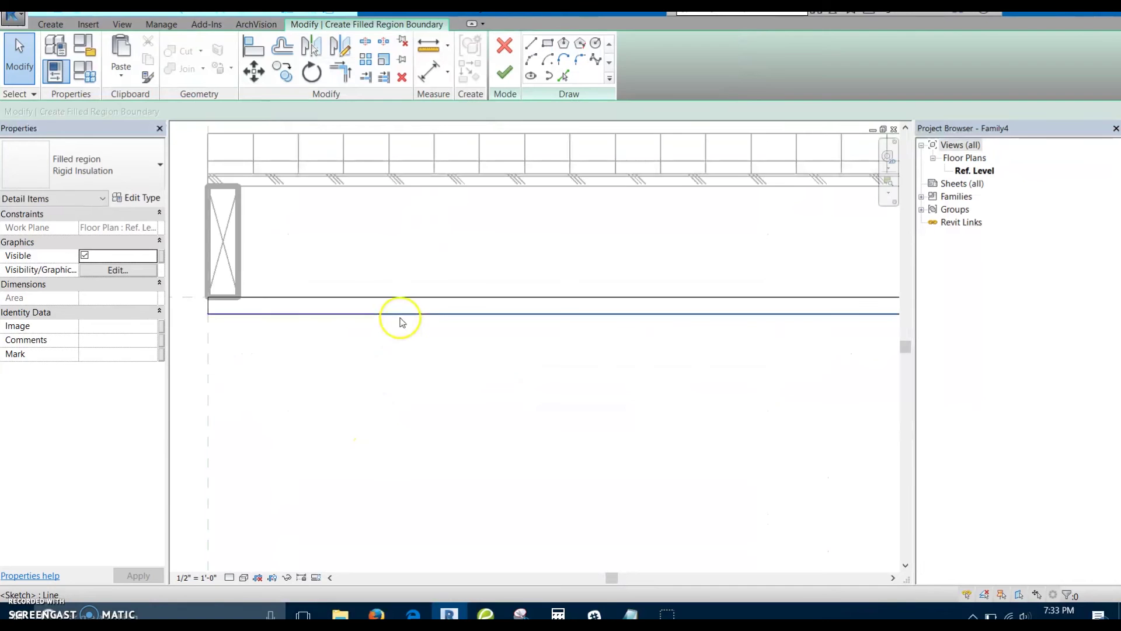
# - Set the filled region's thickness to 0' 0 5/8" from its lower boundary line and finish the sketch
pyautogui.click(400, 315)
pyautogui.scroll(-3, 399, 334)
pyautogui.scroll(3, 270, 342)
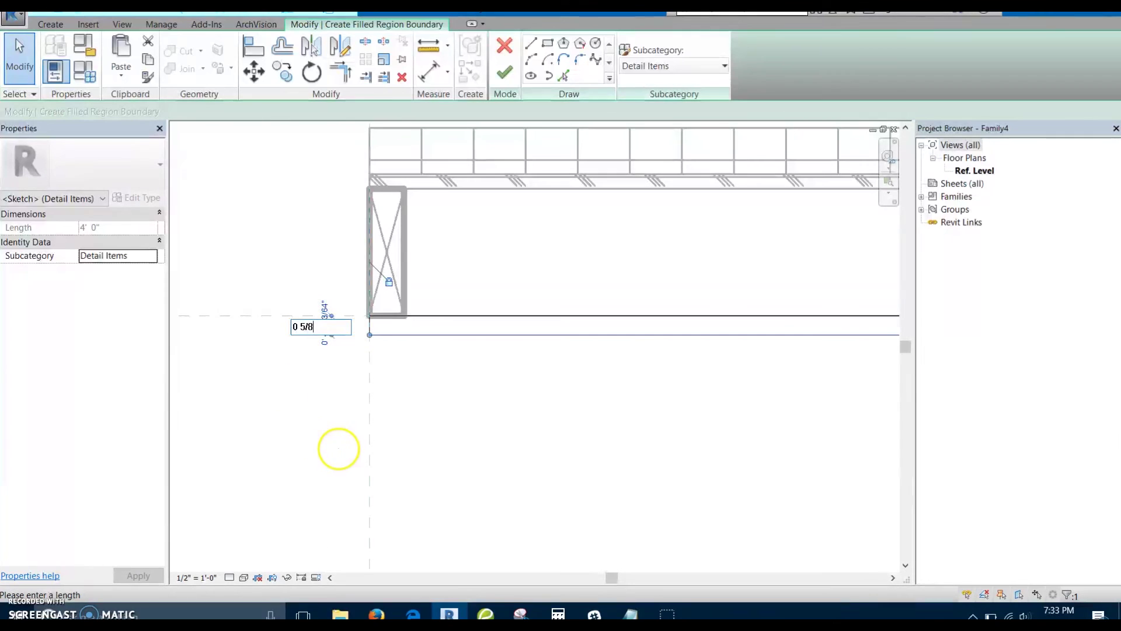
pyautogui.press('Return')
pyautogui.scroll(-4, 406, 444)
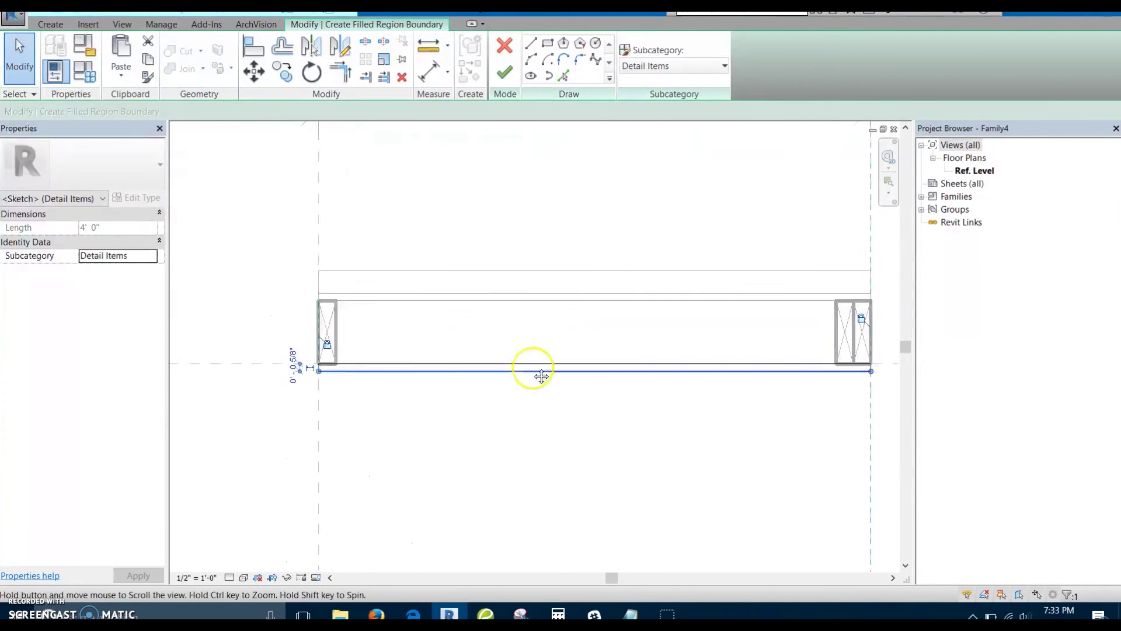
pyautogui.click(503, 72)
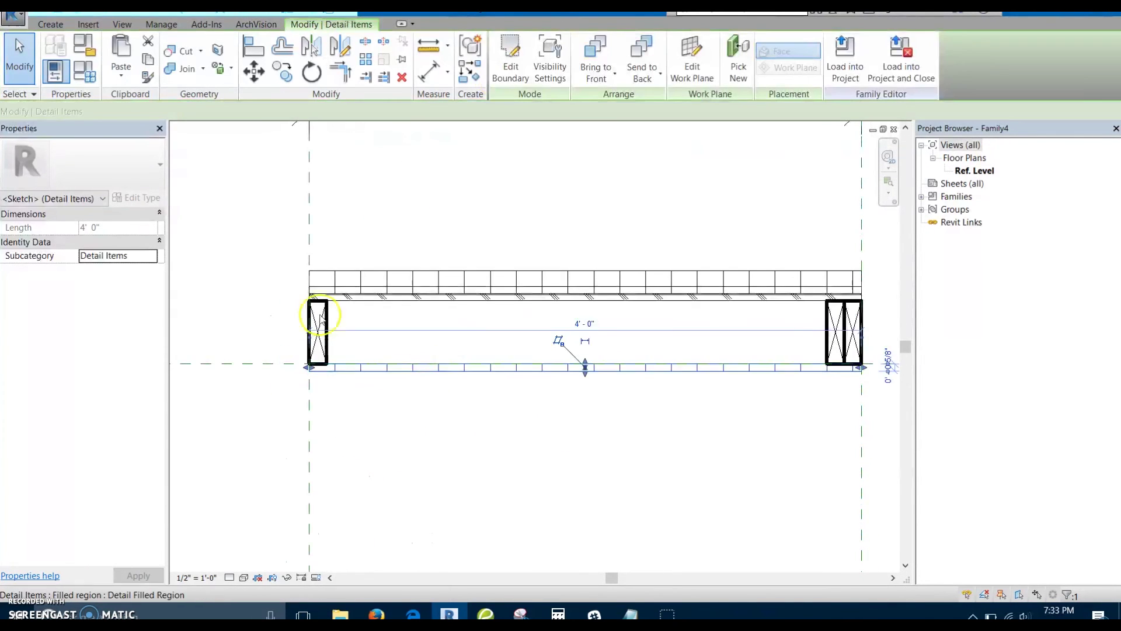
# - Change the new lower filled region's type to Gypsum
pyautogui.click(81, 165)
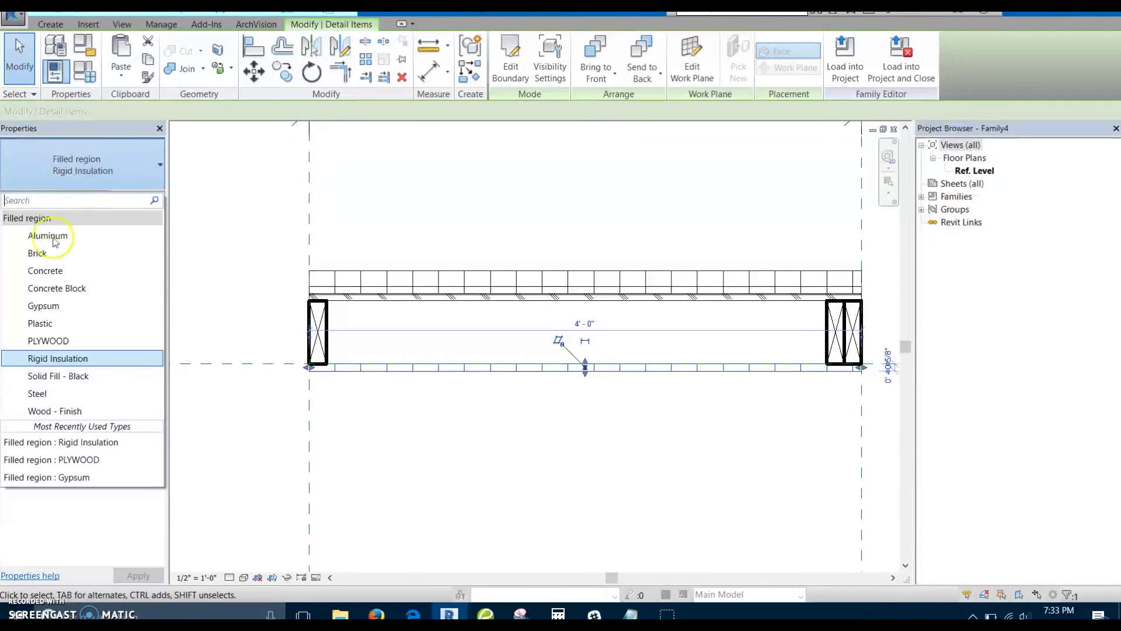
pyautogui.click(80, 307)
pyautogui.click(473, 420)
pyautogui.scroll(-1, 573, 452)
pyautogui.moveTo(590, 448); pyautogui.dragTo(524, 411, button='middle')
pyautogui.scroll(-1, 551, 433)
pyautogui.scroll(1, 320, 389)
pyautogui.scroll(1, 324, 394)
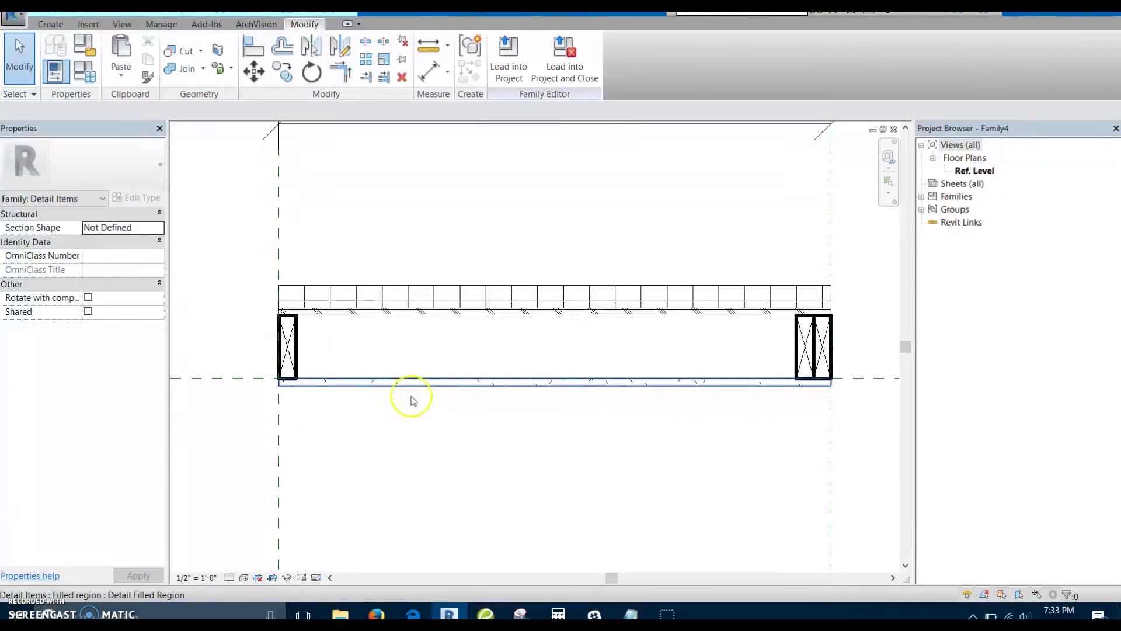
pyautogui.scroll(-1, 560, 418)
pyautogui.scroll(-1, 560, 433)
pyautogui.scroll(-1, 548, 420)
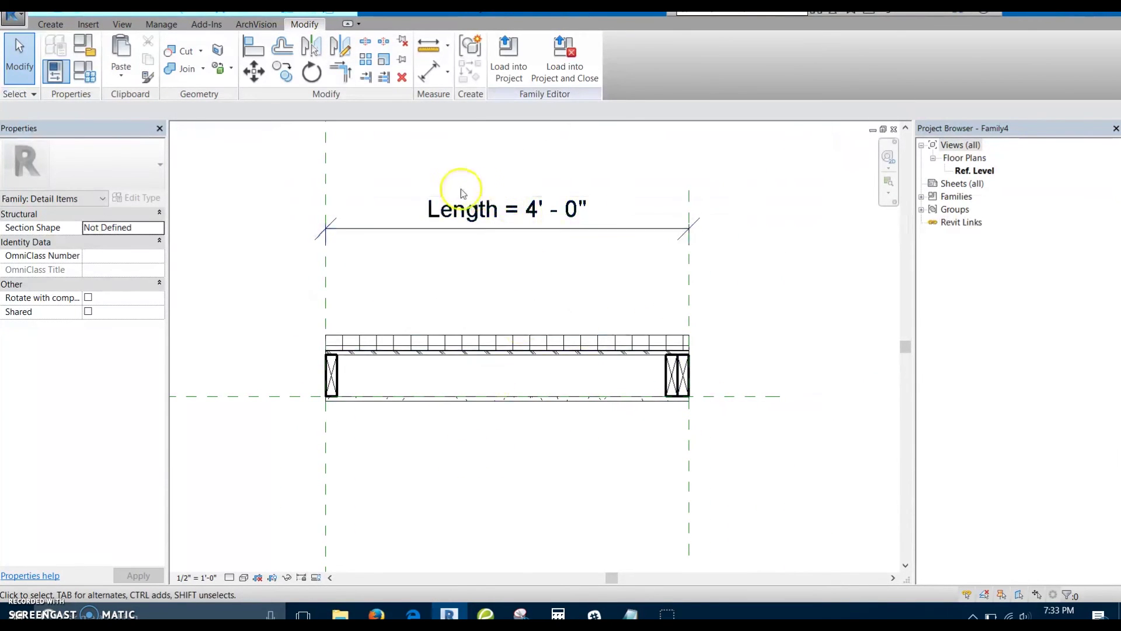
# - Save the family as "Wall with Rigid" in the Sage Leaf Group folder with a maximum of 1 backup
pyautogui.hotkey('ctrl', 's')
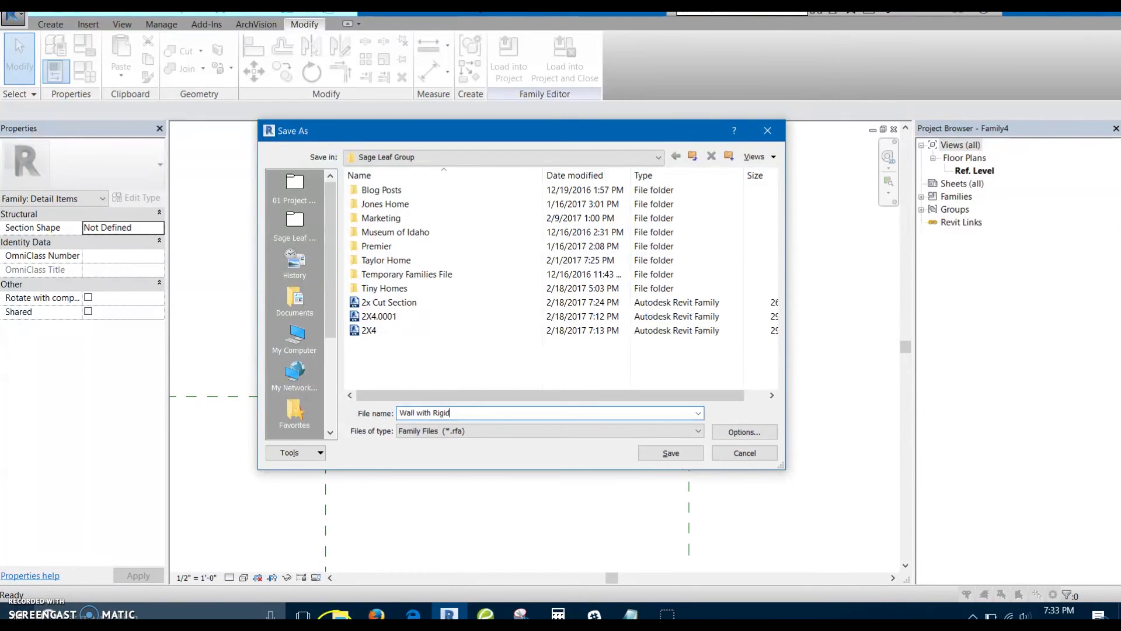
pyautogui.click(744, 432)
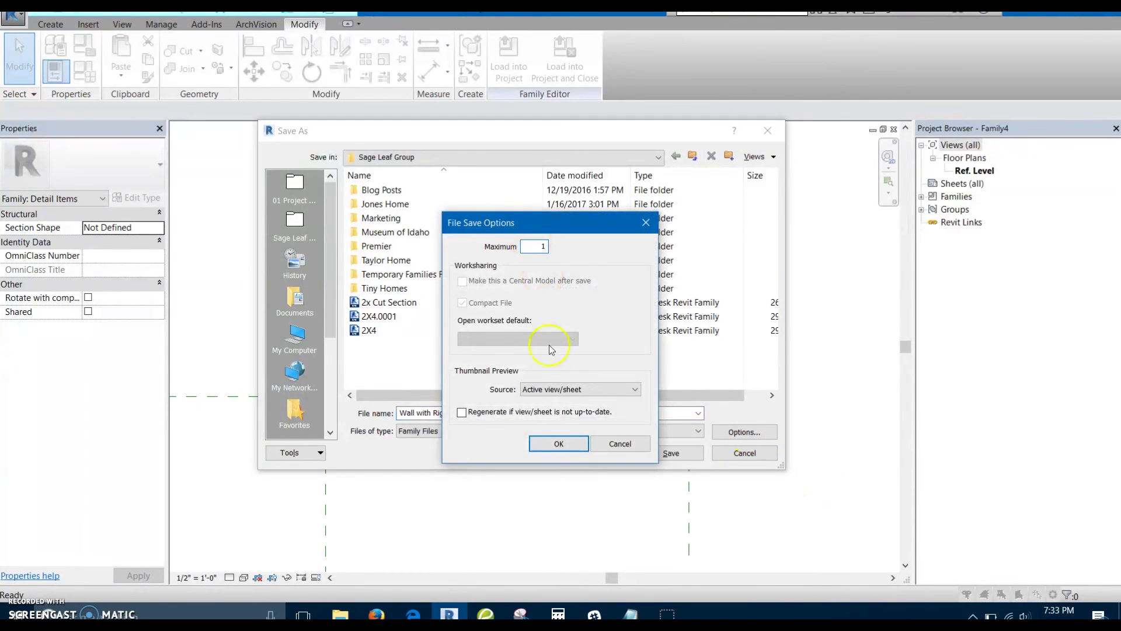
pyautogui.click(546, 445)
pyautogui.click(686, 450)
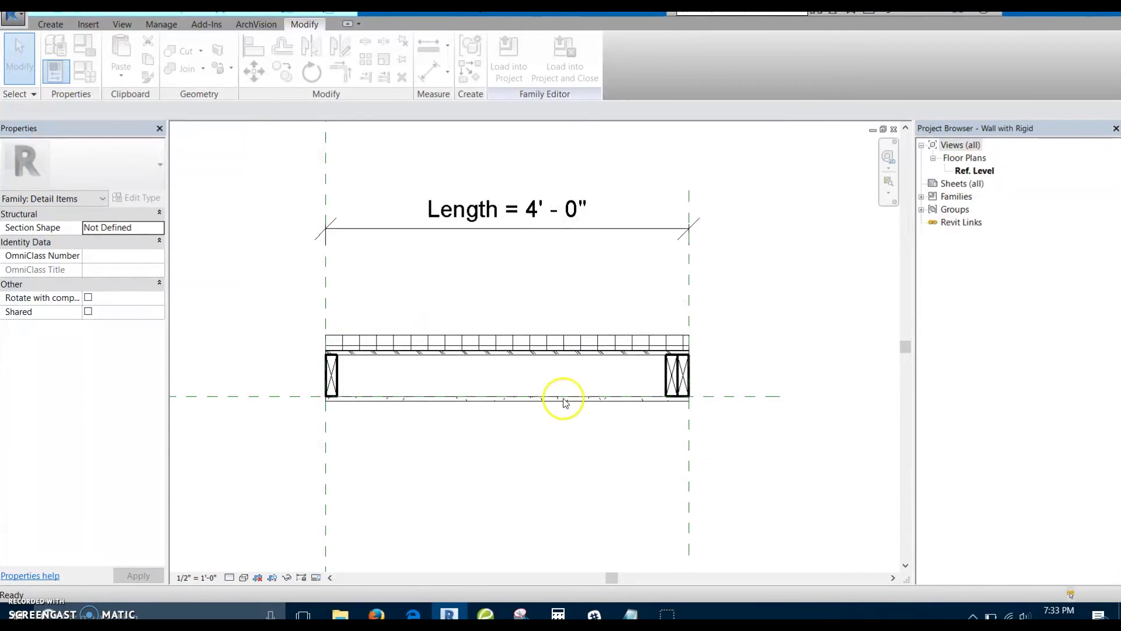
# - Load the wall family into the open house project only, closing the family, and save the project
pyautogui.scroll(-1, 602, 401)
pyautogui.click(575, 60)
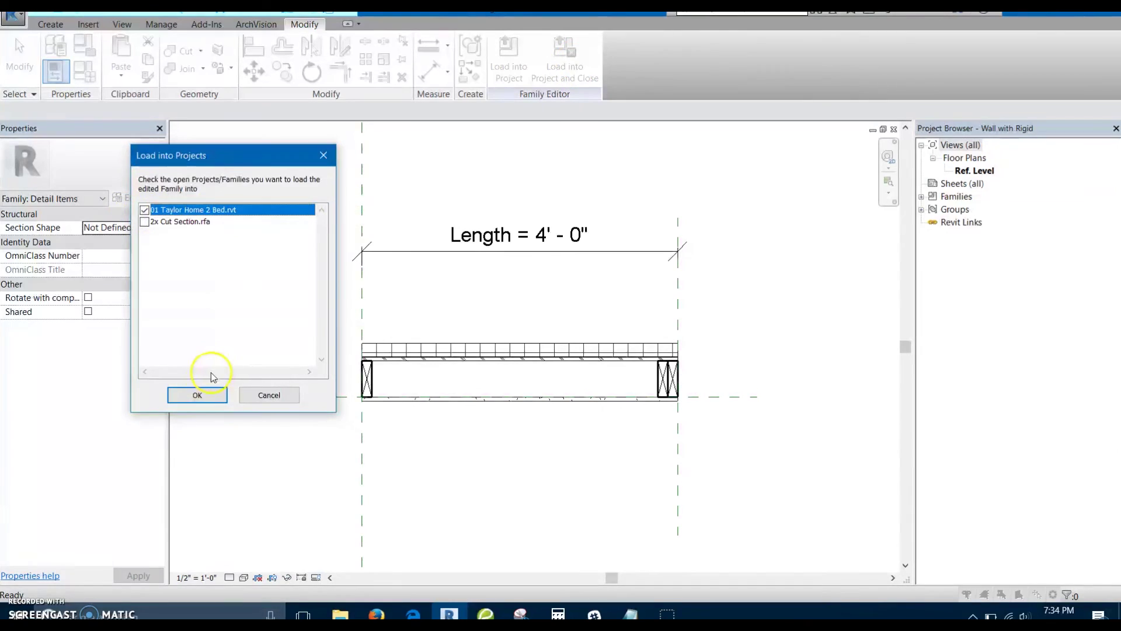
pyautogui.click(206, 393)
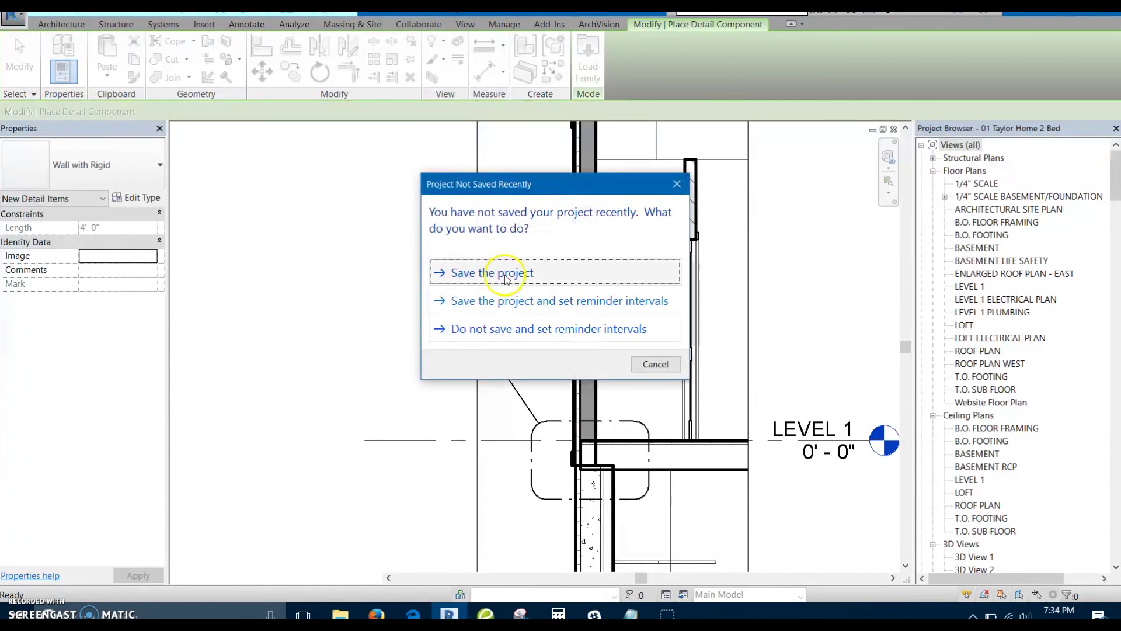
pyautogui.click(505, 274)
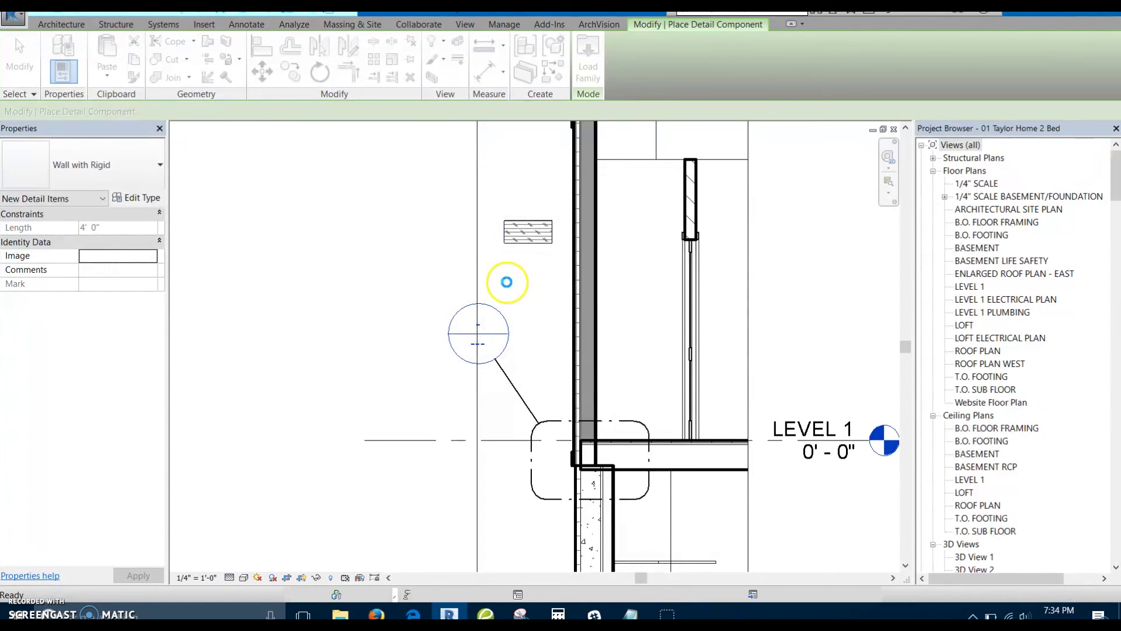
pyautogui.moveTo(513, 288)
pyautogui.mouseDown(button='middle')
pyautogui.moveTo(438, 298)
pyautogui.moveTo(393, 401)
pyautogui.mouseUp(button='middle')
pyautogui.moveTo(464, 208); pyautogui.dragTo(450, 418, button='middle')
pyautogui.scroll(2, 440, 299)
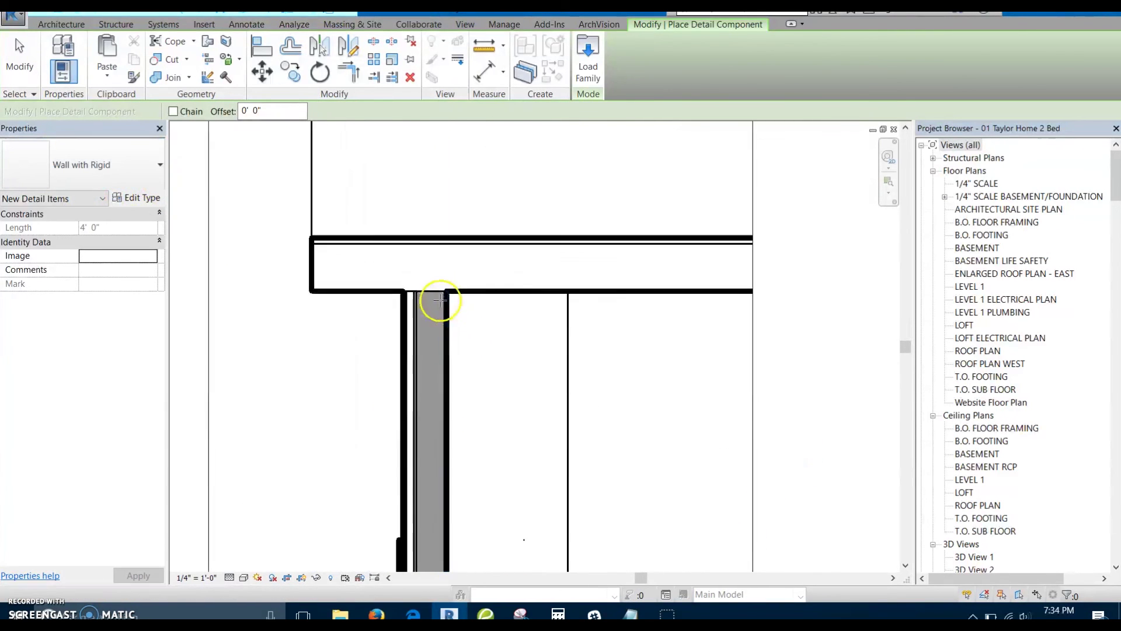
pyautogui.scroll(1, 441, 298)
pyautogui.click(448, 292)
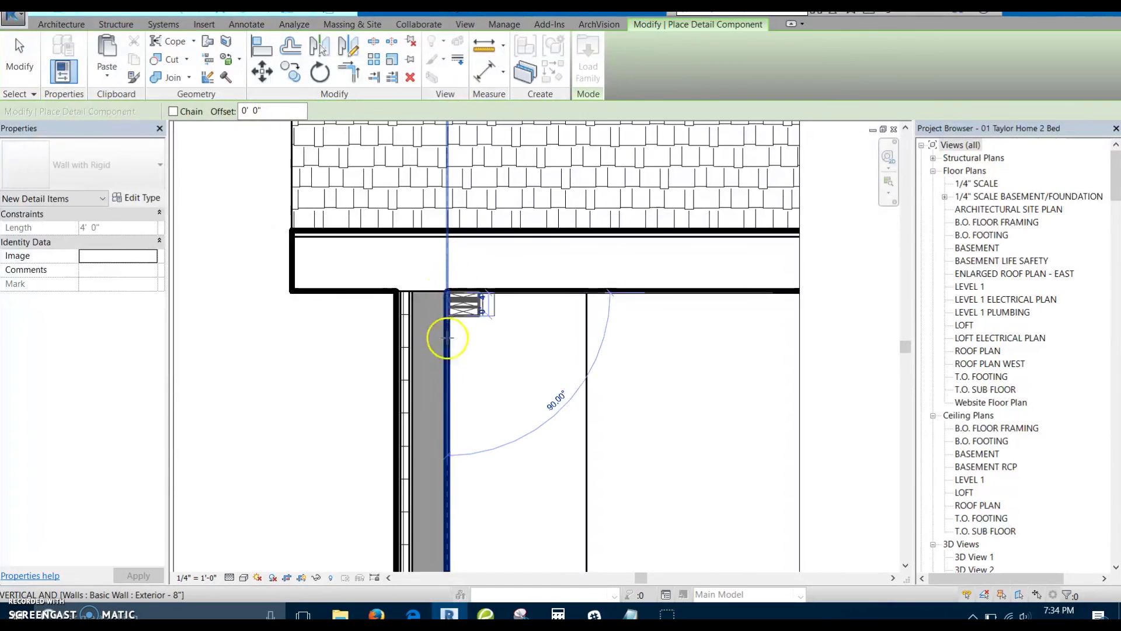
pyautogui.scroll(-3, 432, 422)
pyautogui.moveTo(439, 459); pyautogui.dragTo(456, 230, button='middle')
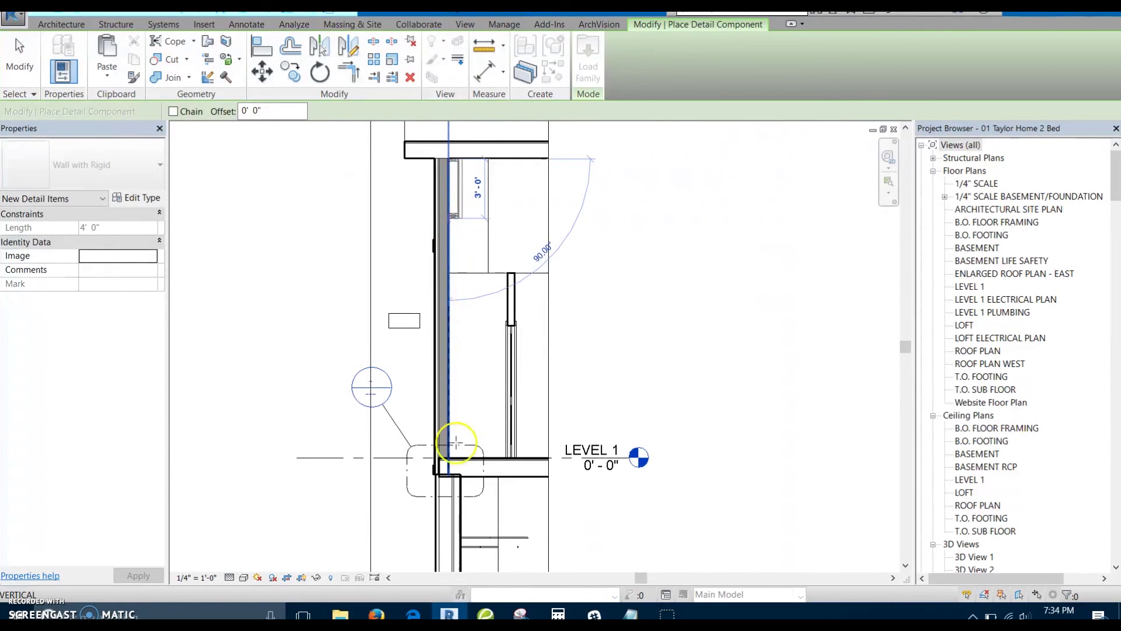
pyautogui.press('Escape')
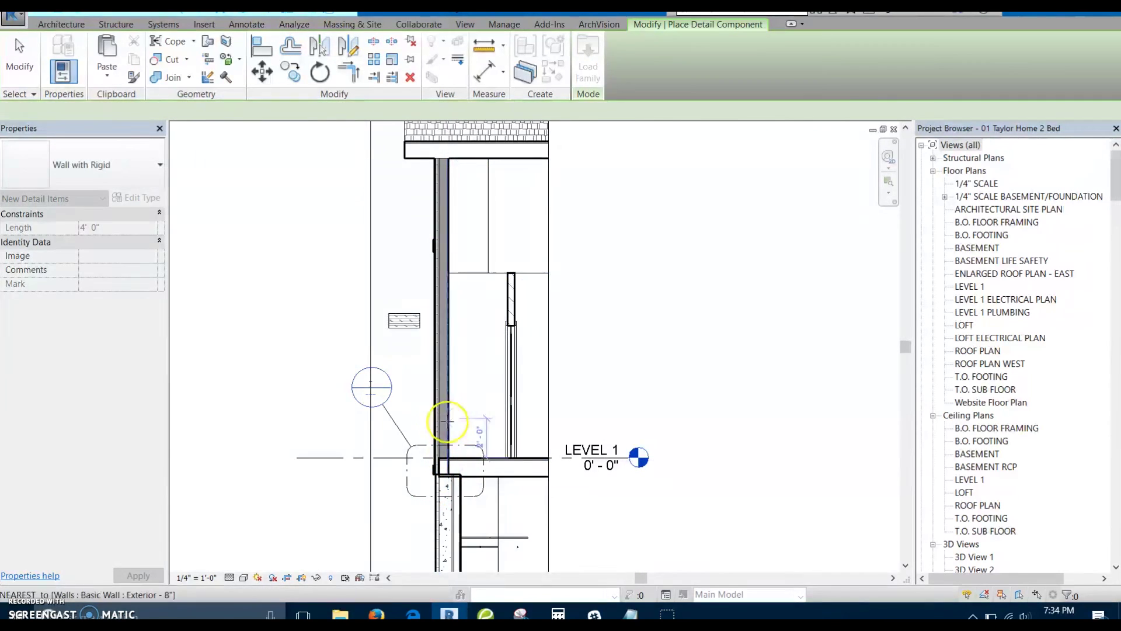
# - Turn on thin lines and place the Wall with Rigid component along the wall core's inner face, from its base up to the roof underside
pyautogui.scroll(5, 447, 421)
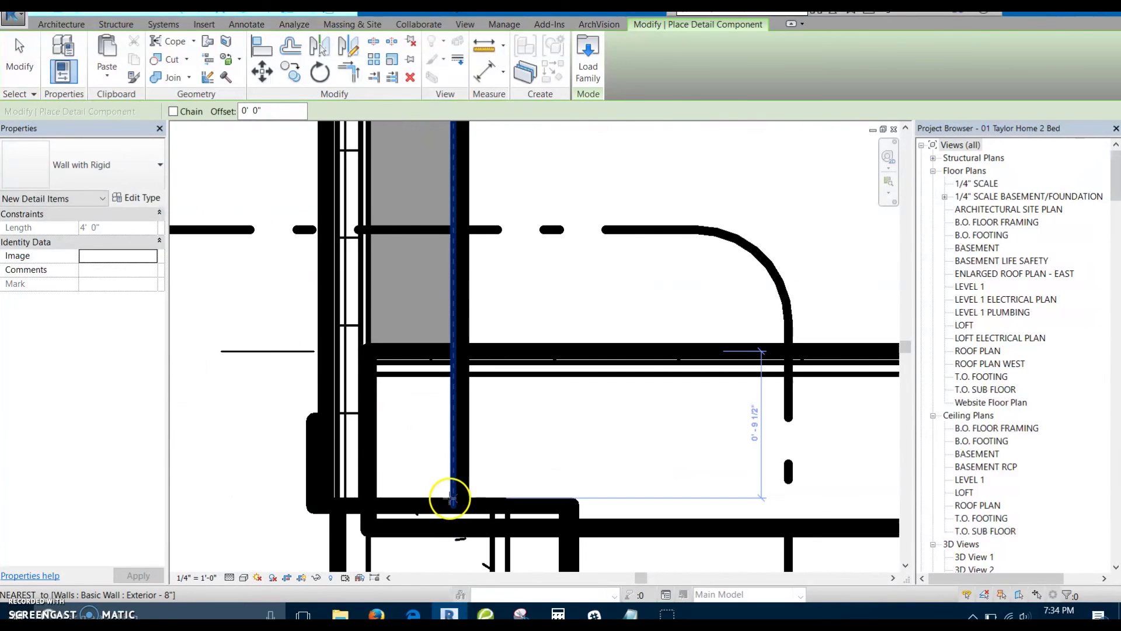
pyautogui.click(285, 12)
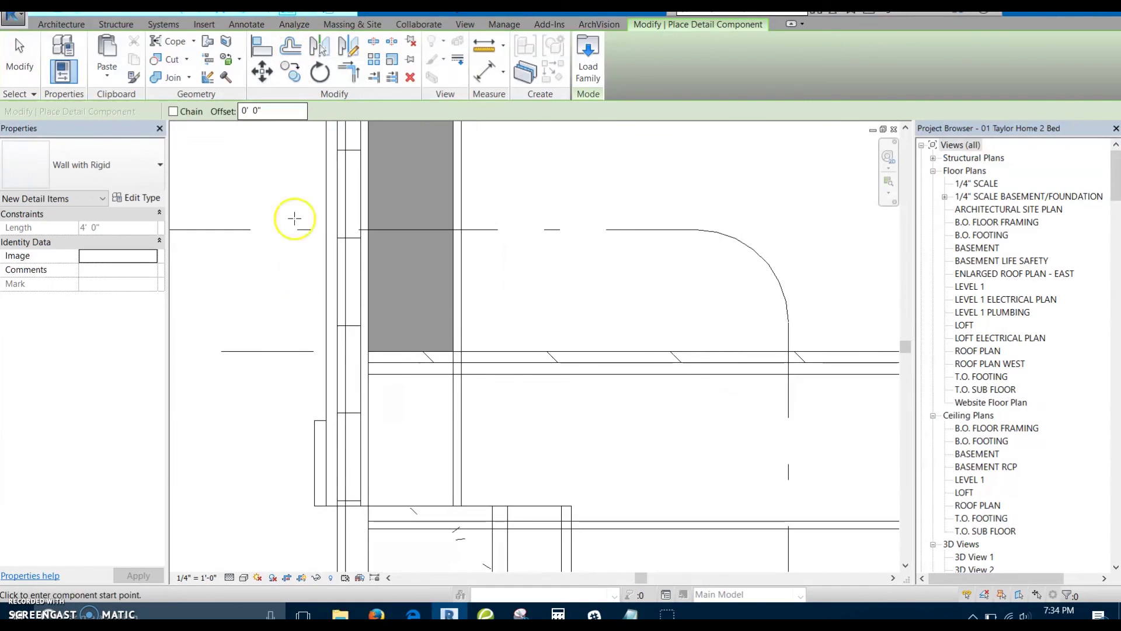
pyautogui.click(453, 505)
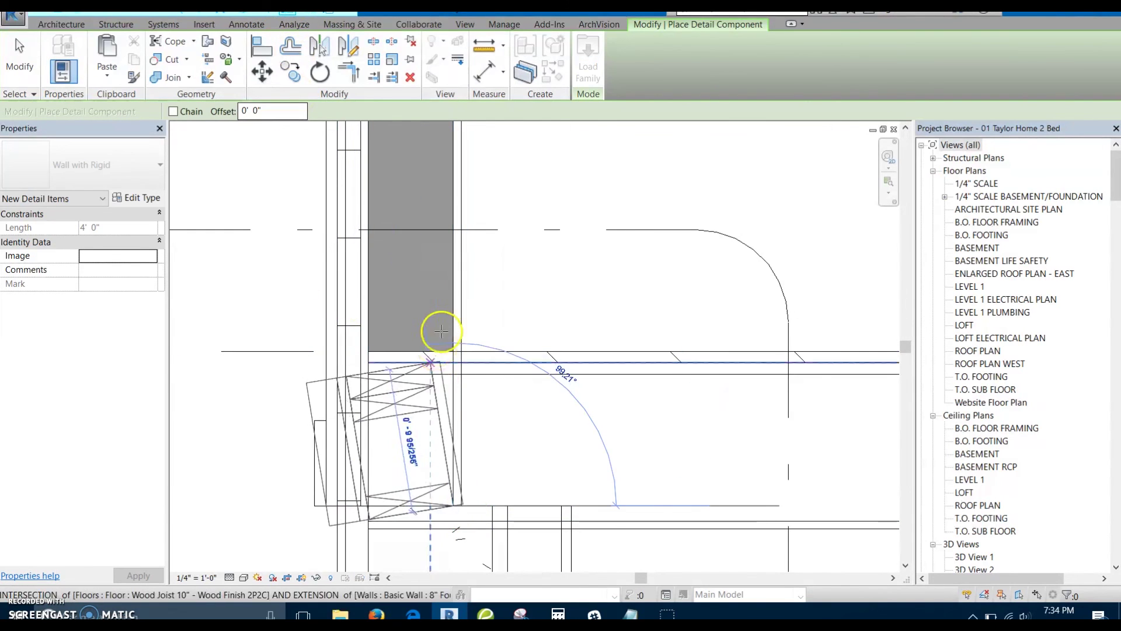
pyautogui.scroll(-3, 438, 325)
pyautogui.moveTo(399, 261); pyautogui.dragTo(448, 440, button='middle')
pyautogui.scroll(5, 400, 260)
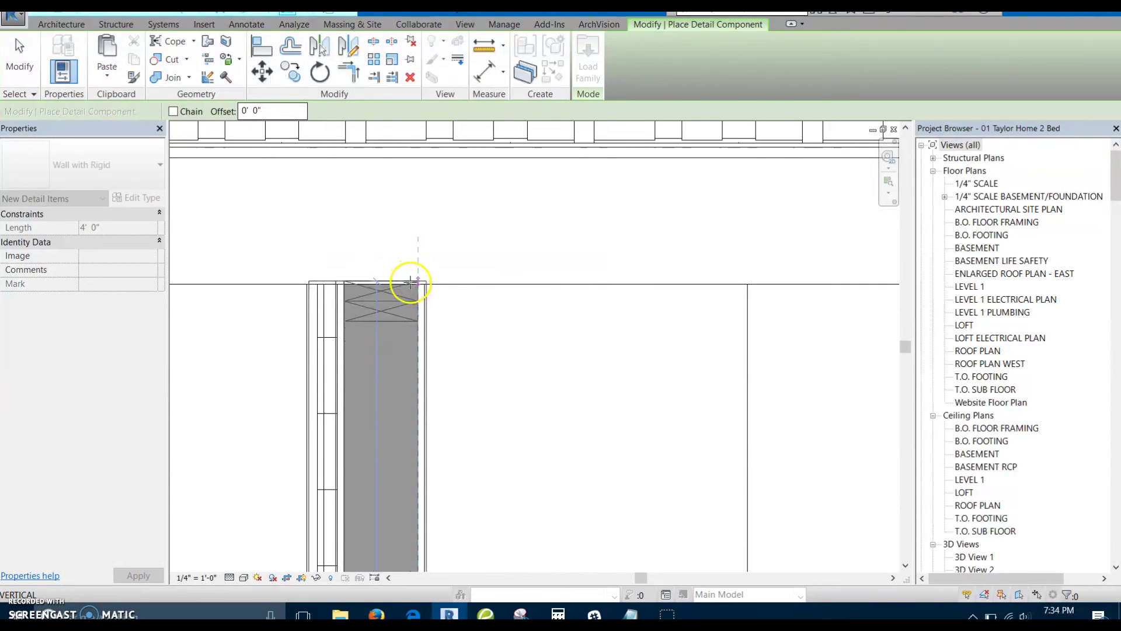
pyautogui.click(412, 284)
pyautogui.scroll(-3, 514, 338)
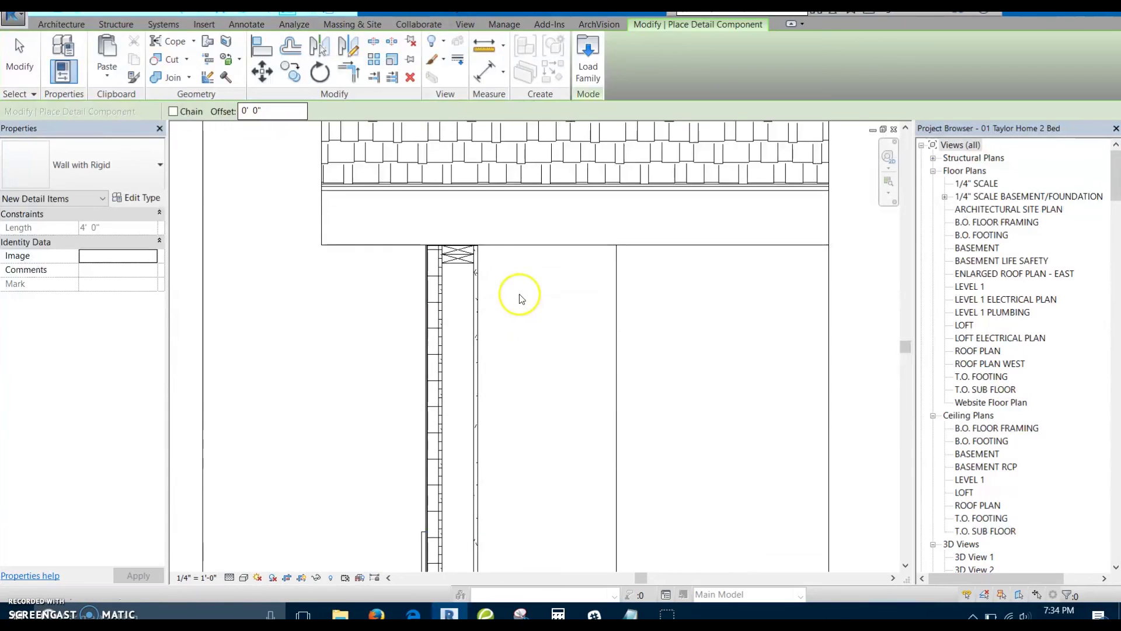
pyautogui.scroll(3, 529, 345)
pyautogui.press('Escape')
pyautogui.press('Escape')
# - Examine the placed wall detail along the full height of the wall section
pyautogui.scroll(-2, 530, 347)
pyautogui.moveTo(518, 275); pyautogui.dragTo(592, 209, button='middle')
pyautogui.scroll(4, 604, 388)
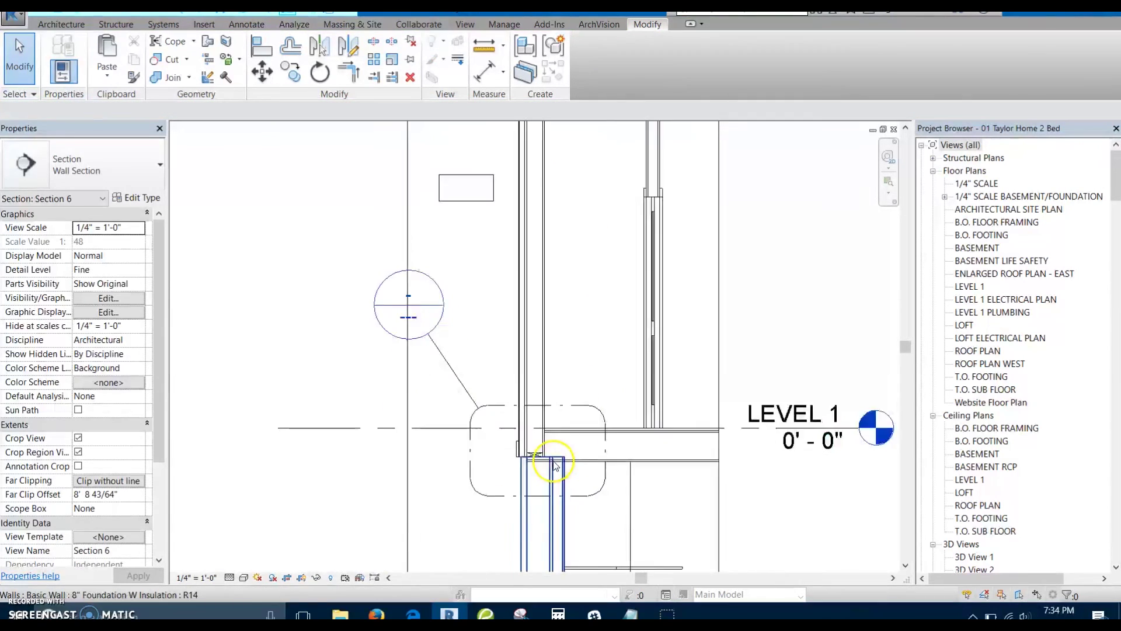
pyautogui.scroll(-2, 580, 353)
pyautogui.scroll(3, 570, 300)
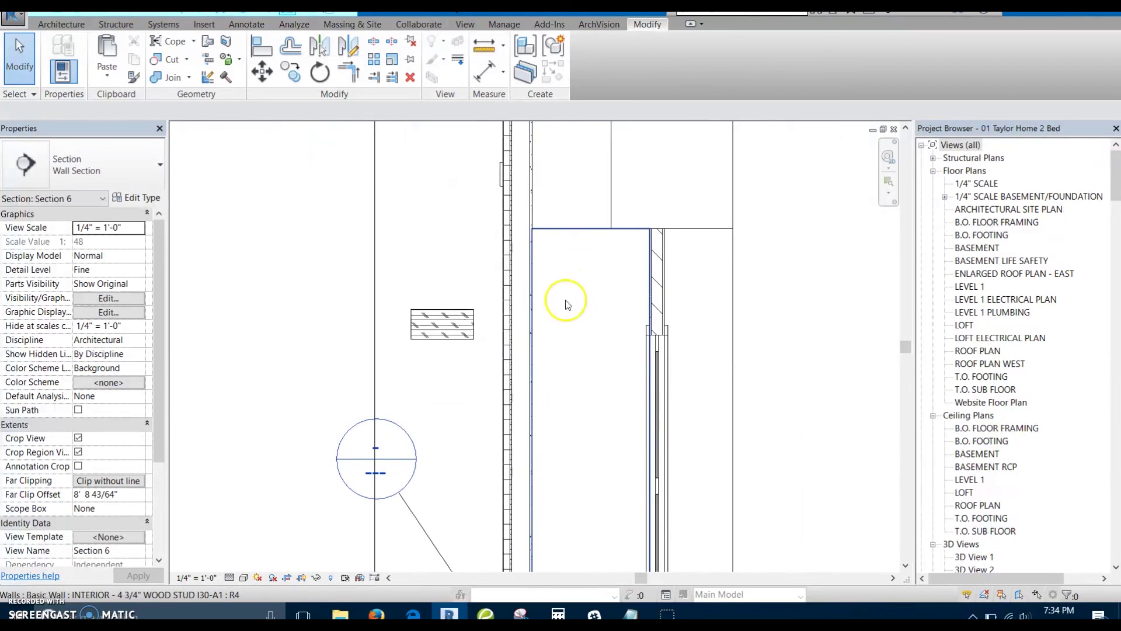
# - Draw batt insulation centred in the exterior wall's stud cavity, from the bottom plate at Level 1 up to the underside of the top plates
pyautogui.scroll(-2, 607, 397)
pyautogui.moveTo(603, 362)
pyautogui.mouseDown(button='middle')
pyautogui.moveTo(581, 350)
pyautogui.moveTo(513, 220)
pyautogui.mouseUp(button='middle')
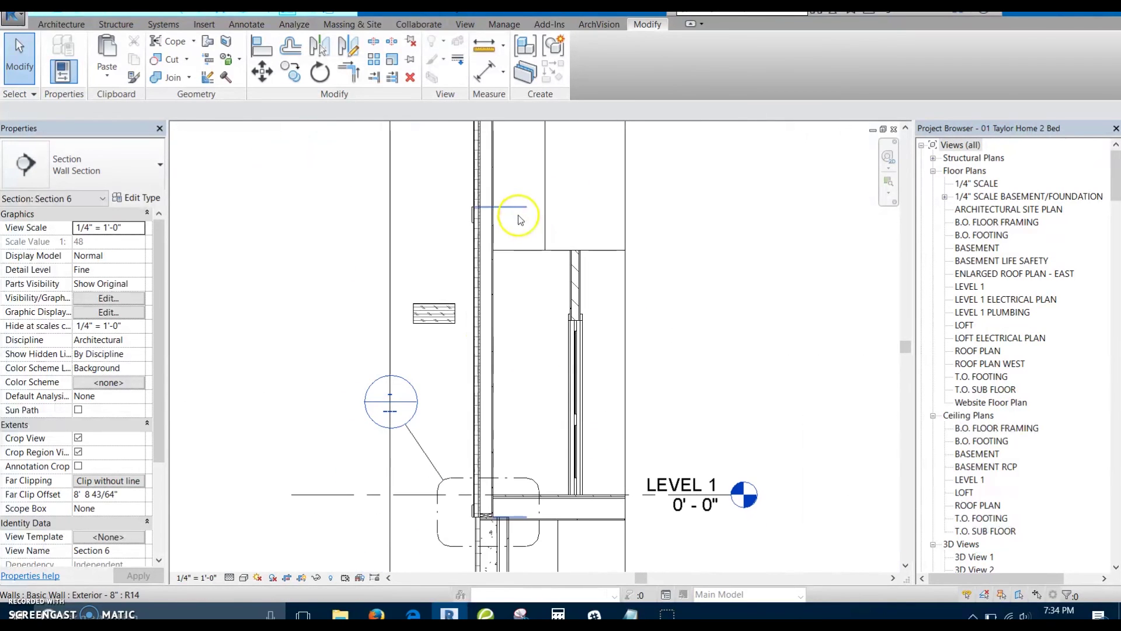
pyautogui.moveTo(512, 470); pyautogui.dragTo(531, 326, button='middle')
pyautogui.scroll(5, 524, 330)
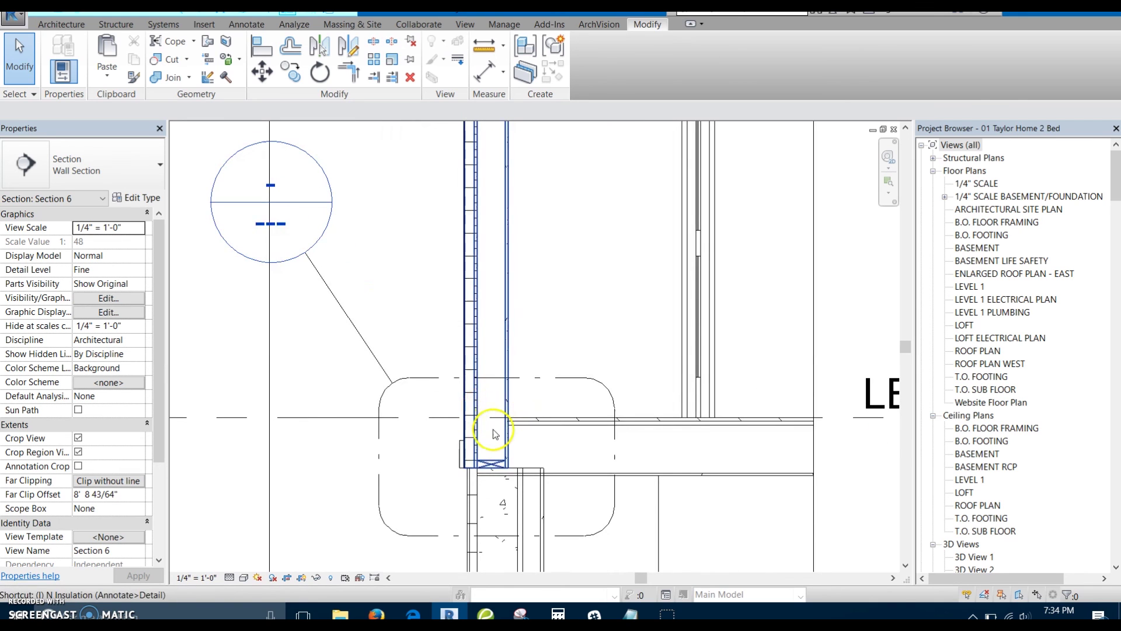
pyautogui.press('i')
pyautogui.press('n')
pyautogui.scroll(2, 508, 467)
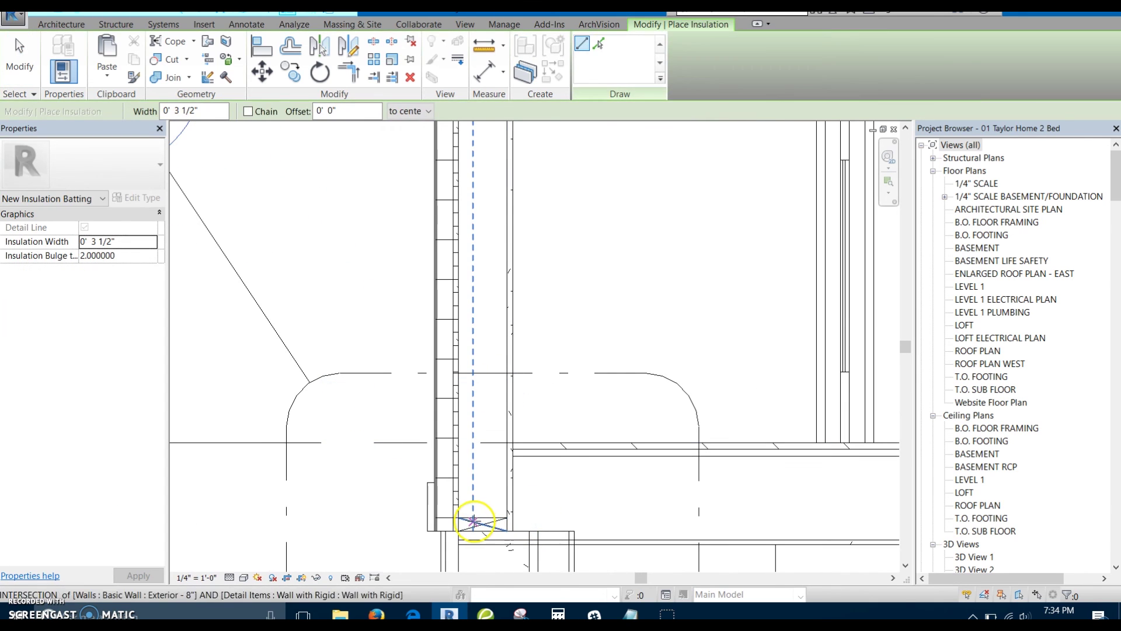
pyautogui.scroll(-4, 482, 344)
pyautogui.moveTo(486, 199); pyautogui.dragTo(428, 502, button='middle')
pyautogui.moveTo(388, 126); pyautogui.dragTo(420, 461, button='middle')
pyautogui.scroll(1, 457, 267)
pyautogui.scroll(1, 460, 268)
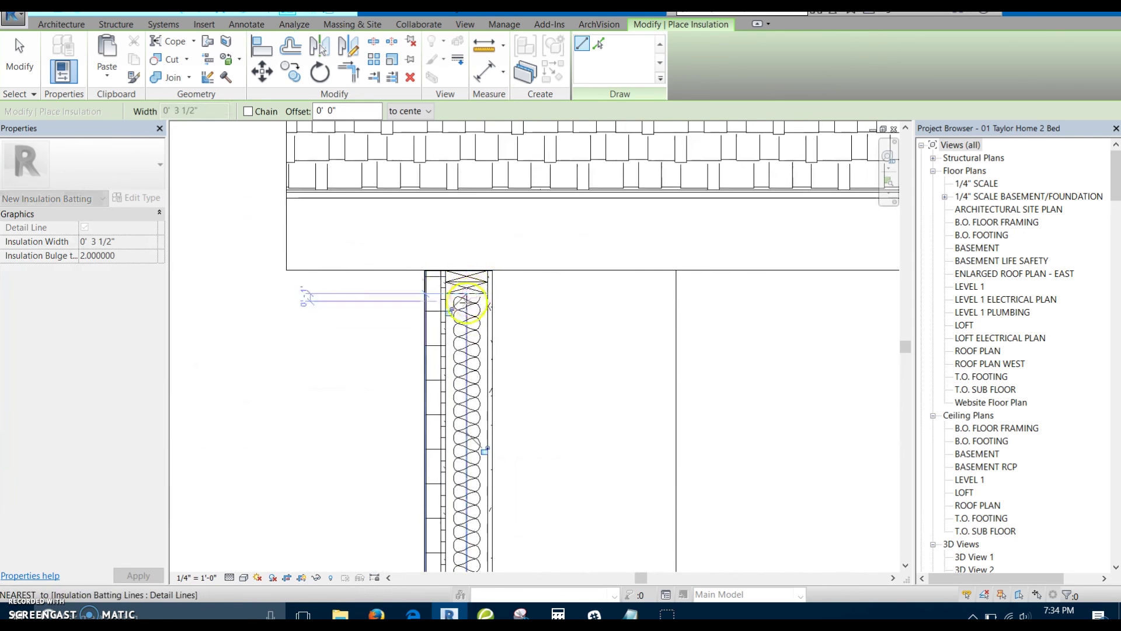
pyautogui.press('Escape')
# - Set the wall's batt insulation width to 5 1/2" so it fills the stud cavity
pyautogui.click(477, 333)
pyautogui.press('Escape')
pyautogui.click(478, 334)
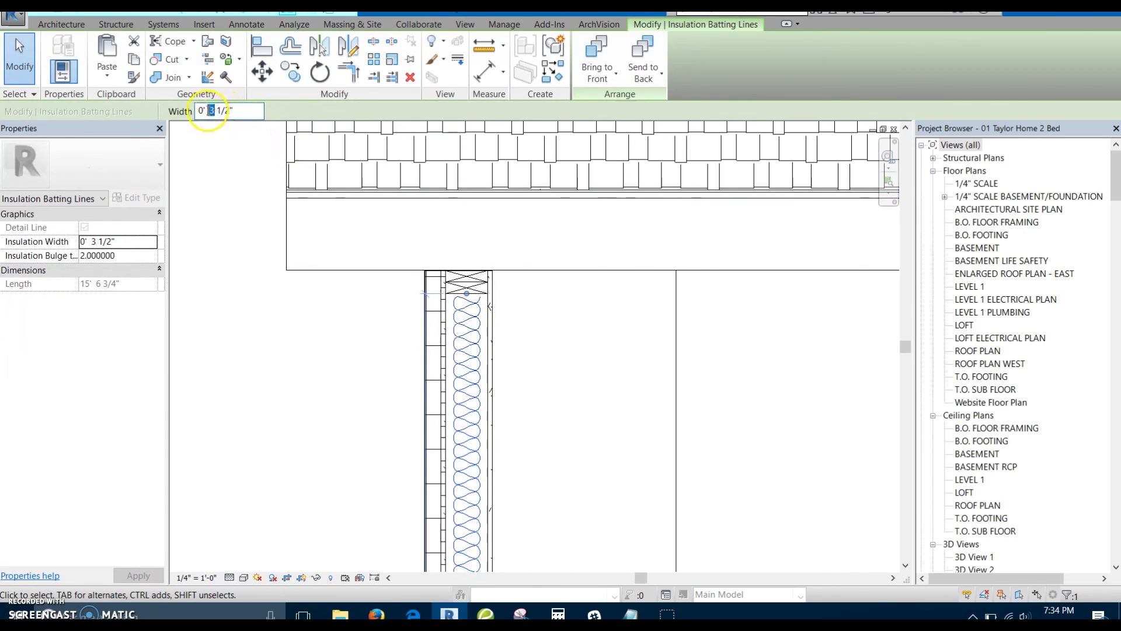
pyautogui.press('Return')
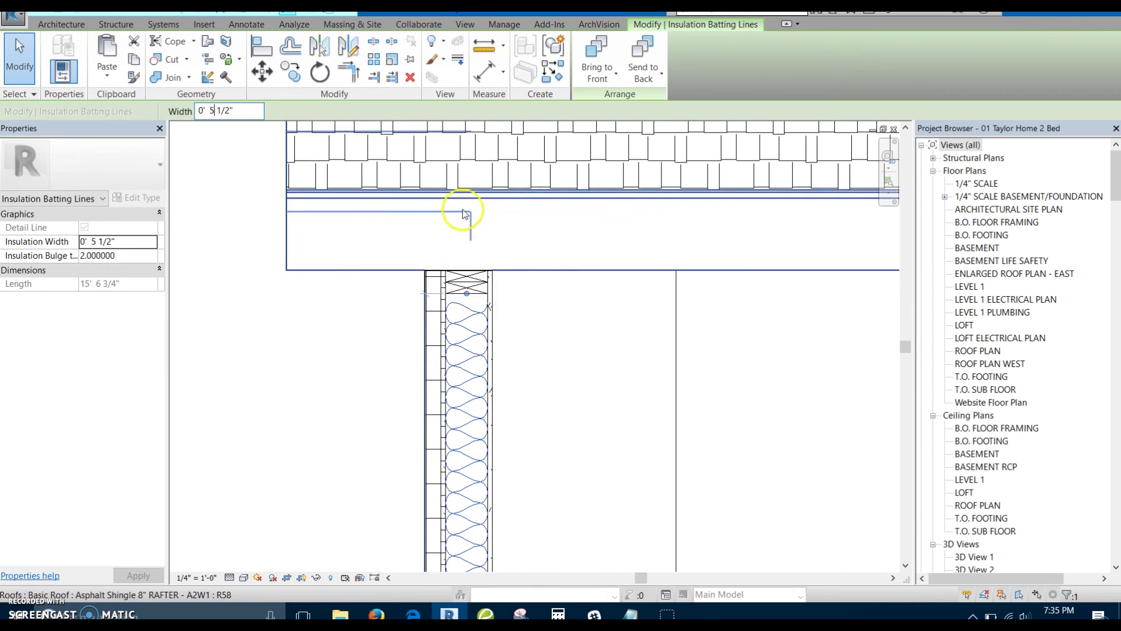
# - Delete the stray rectangular hatched detail region outside the exterior wall, above the callout bubble
pyautogui.scroll(-6, 473, 342)
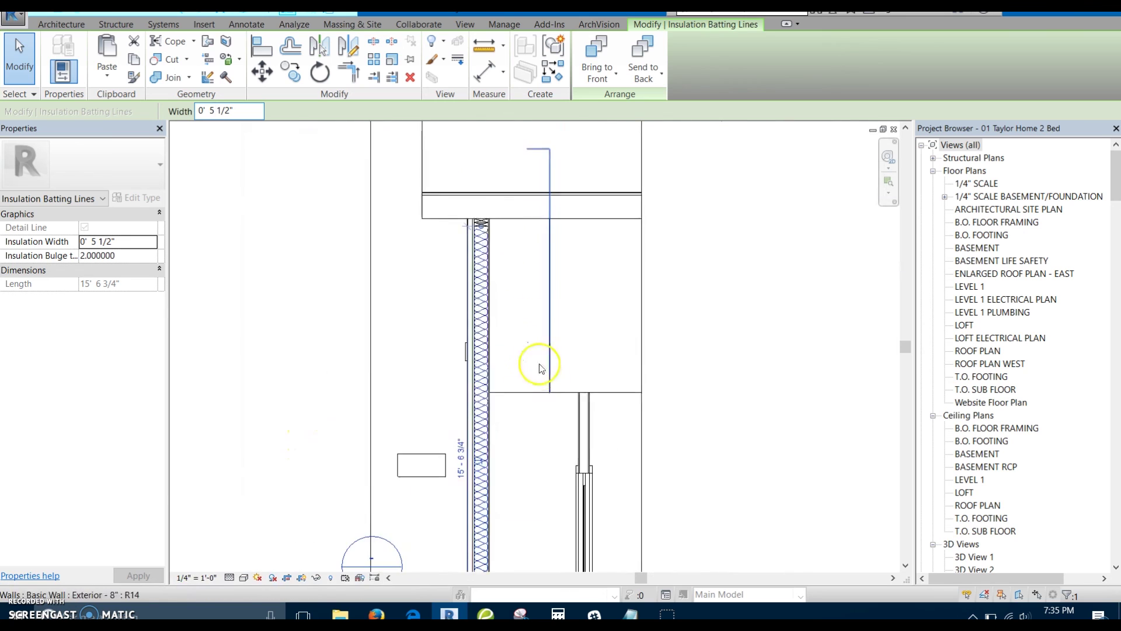
pyautogui.click(447, 348)
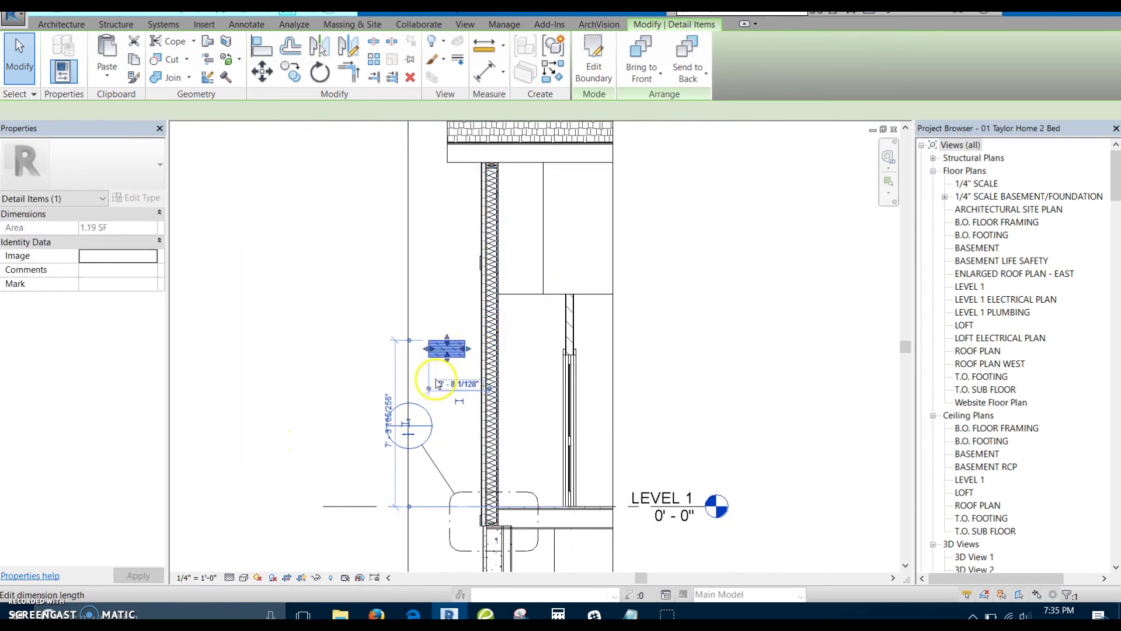
pyautogui.press('Delete')
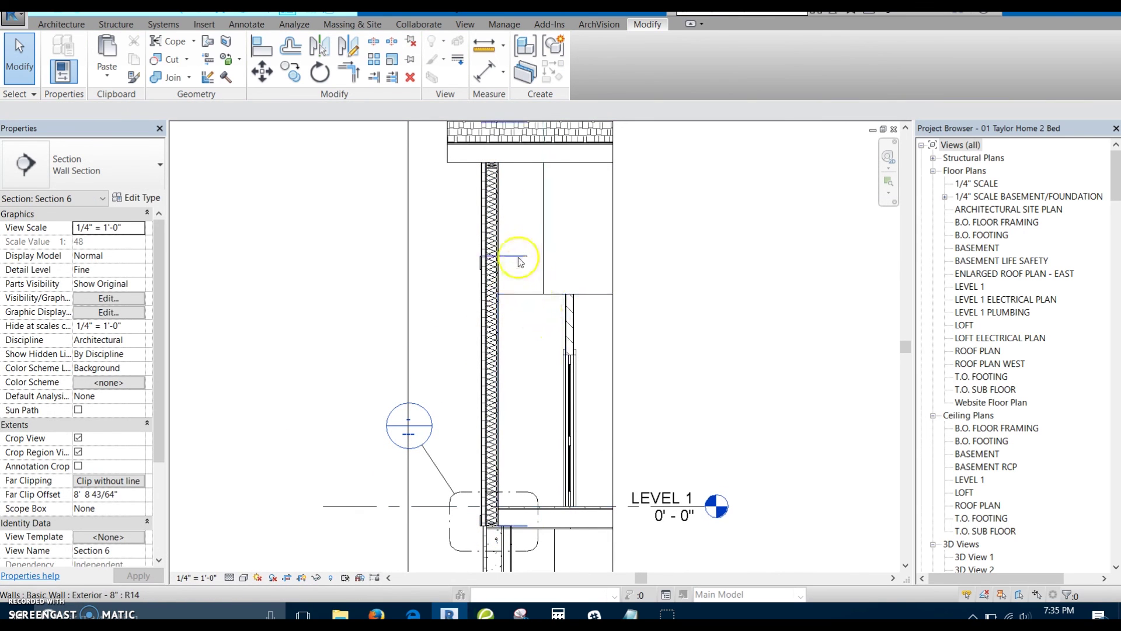